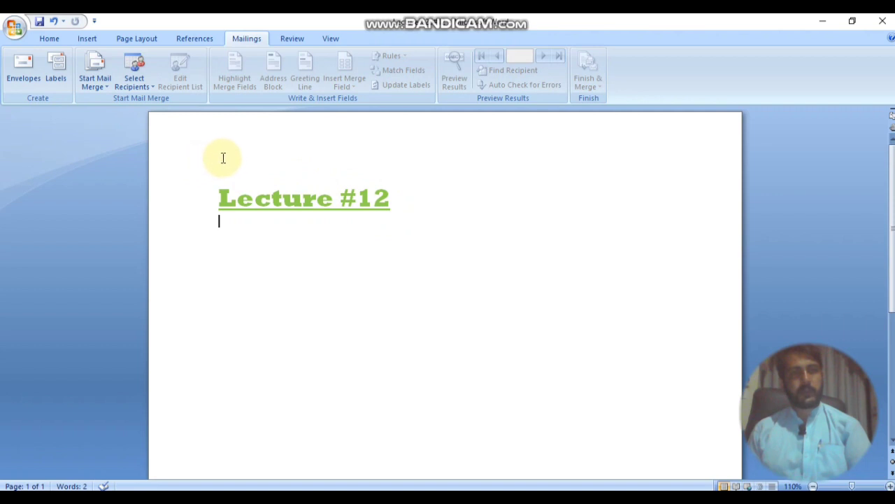
Step: Delete the 'Lecture #12' heading line, leaving the page blank
click(16, 30)
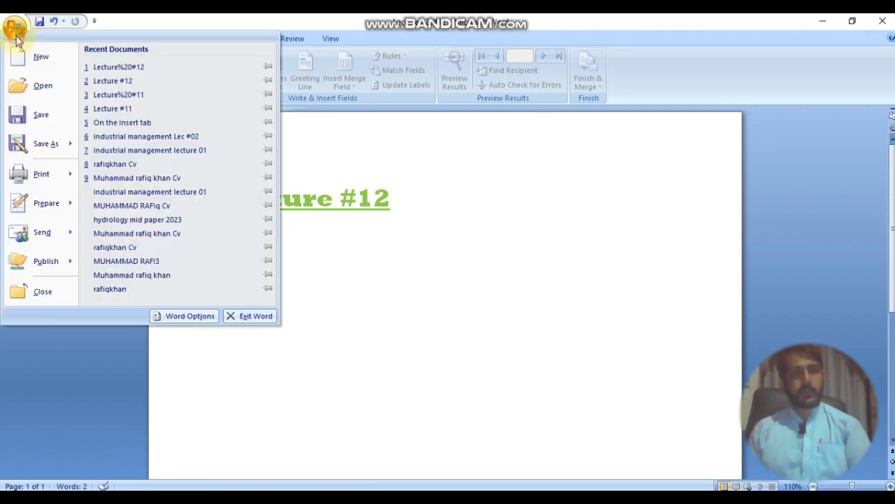
mouse_move(62, 174)
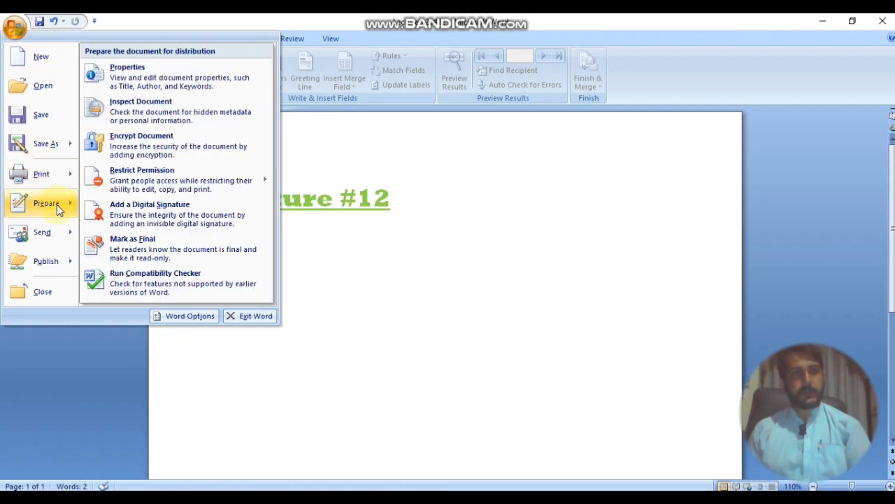
mouse_move(54, 235)
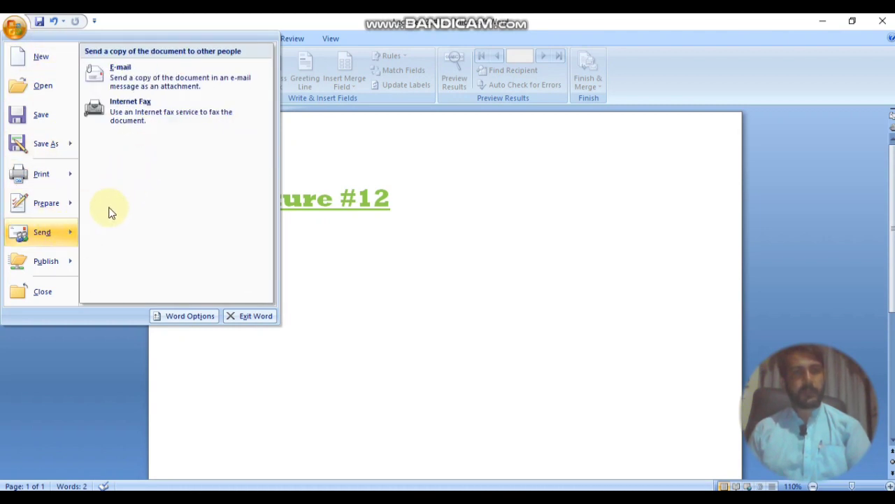
click(396, 163)
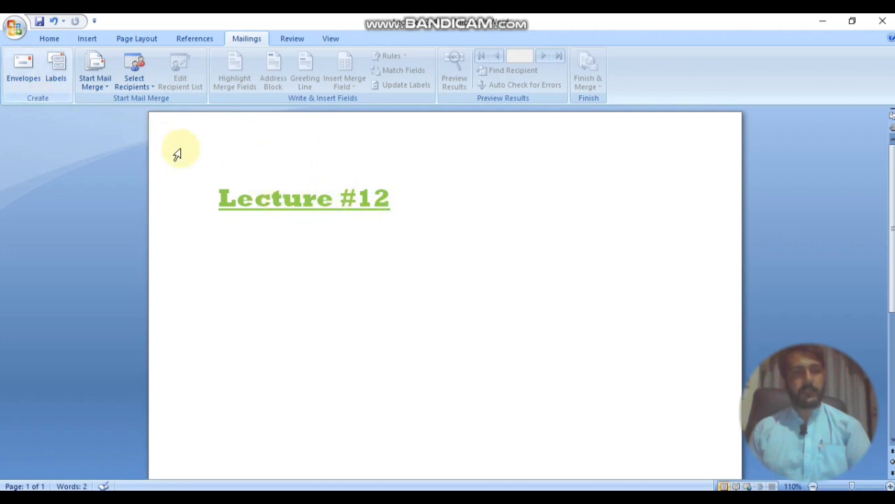
triple_click(424, 210)
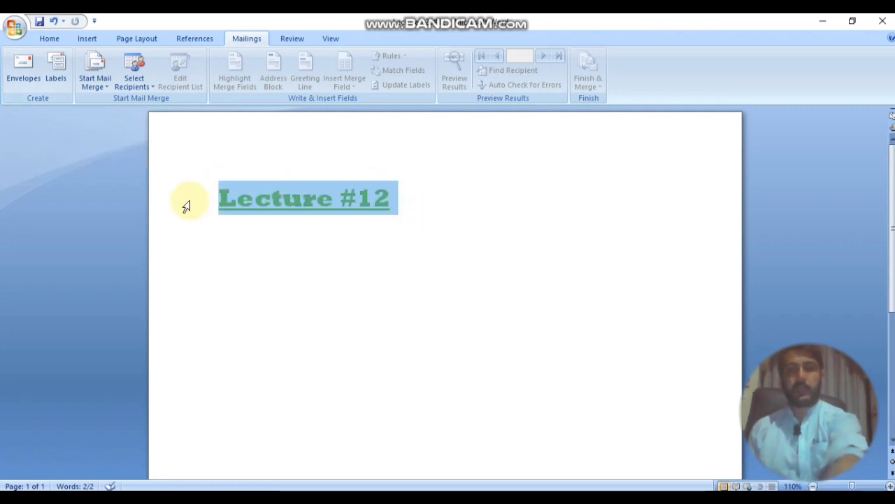
key(BackSpace)
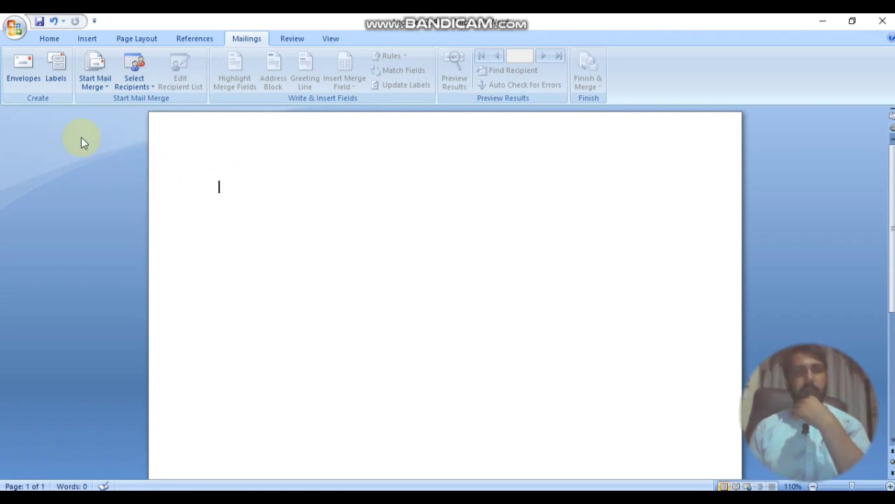
click(29, 85)
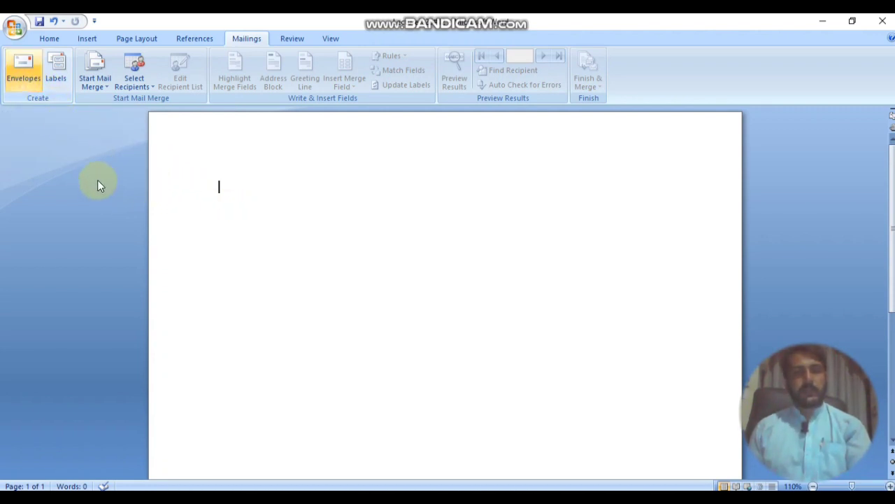
Step: Open Envelopes and Labels, look at the Labels tab, then return to Envelopes
click(32, 92)
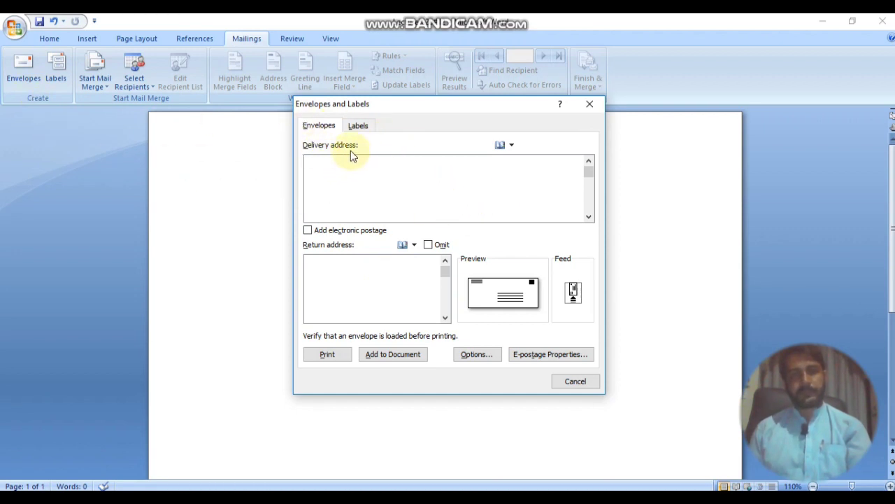
click(358, 125)
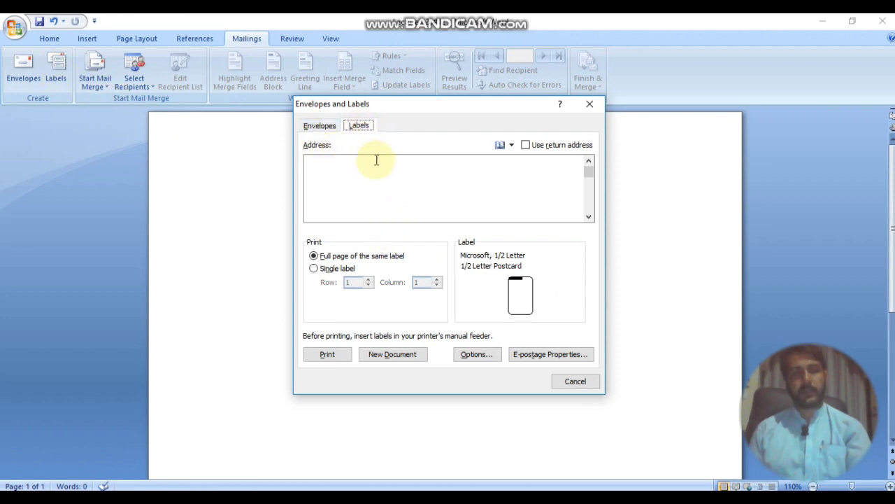
click(318, 128)
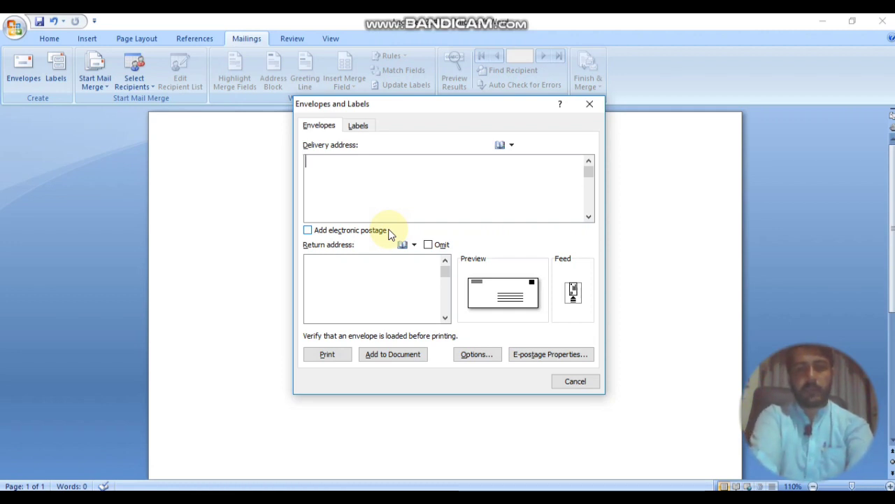
Step: Begin the delivery address with a 'To' line and the recipient's name
text(To)
key(Return)
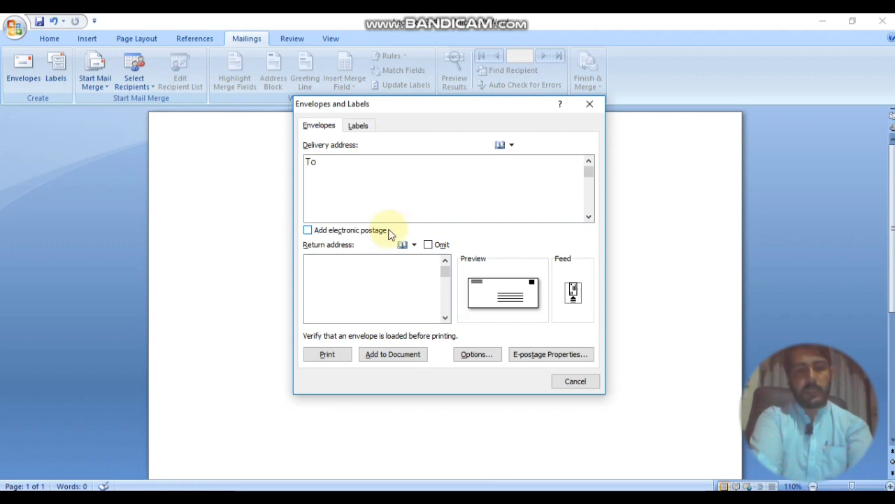
text(Mr.)
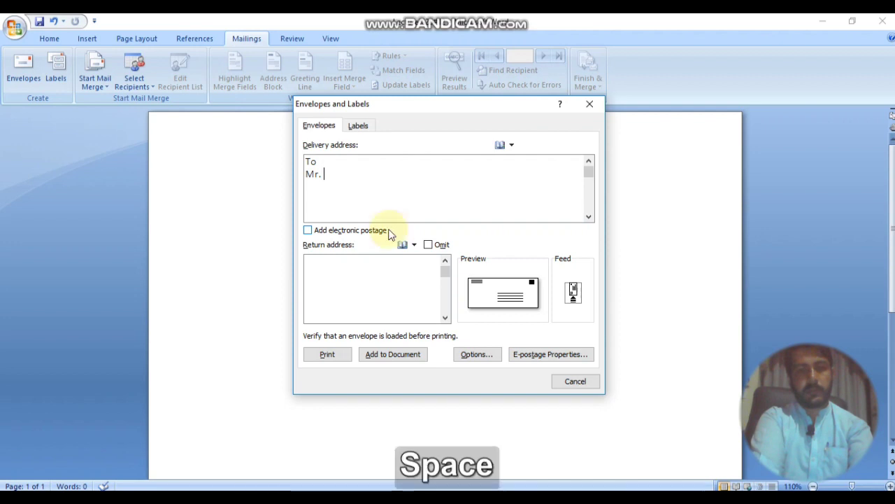
text( Ak)
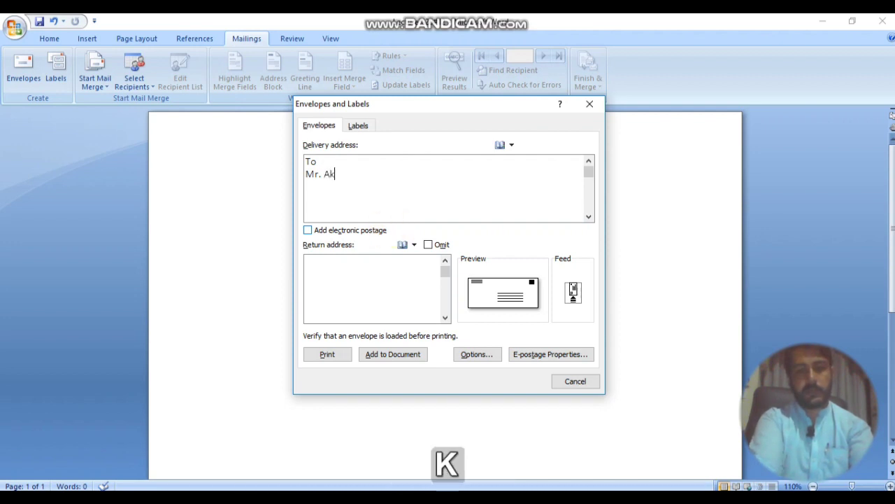
key(BackSpace)
text(li)
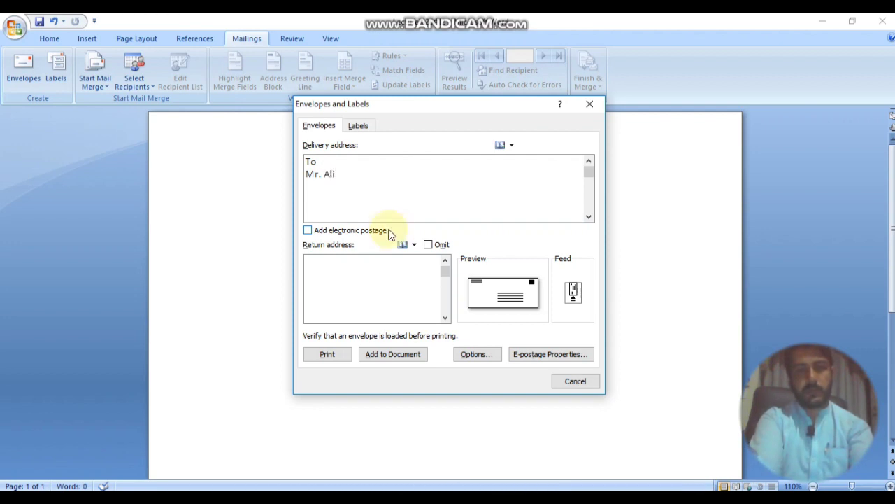
text( S)
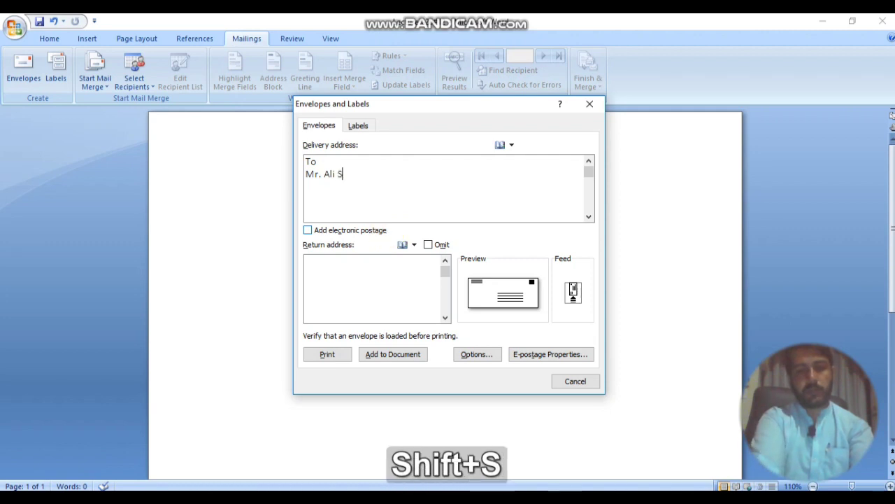
text(/O)
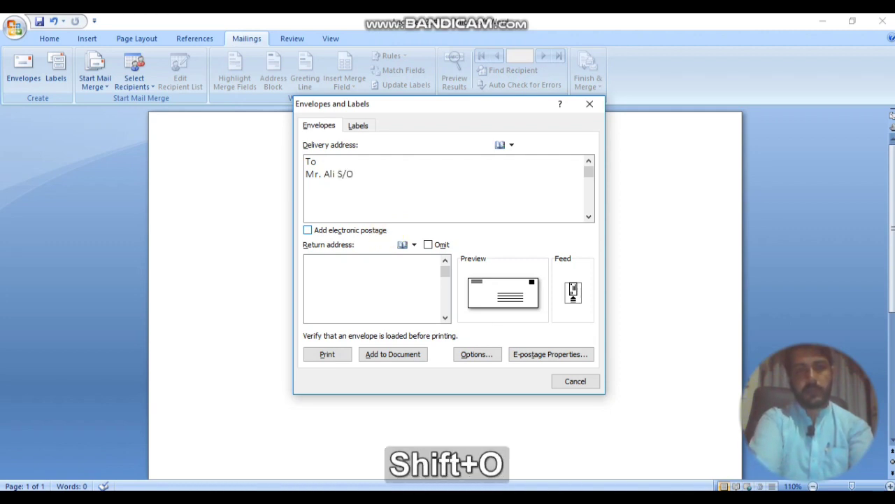
key(BackSpace)
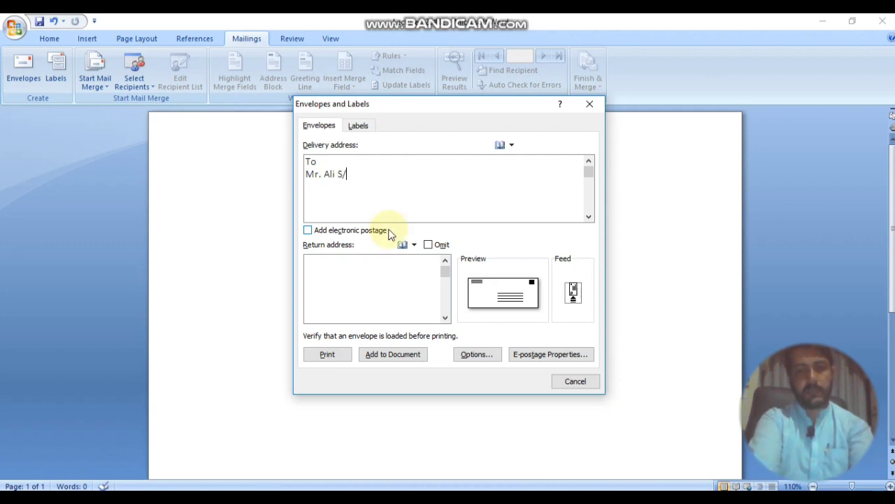
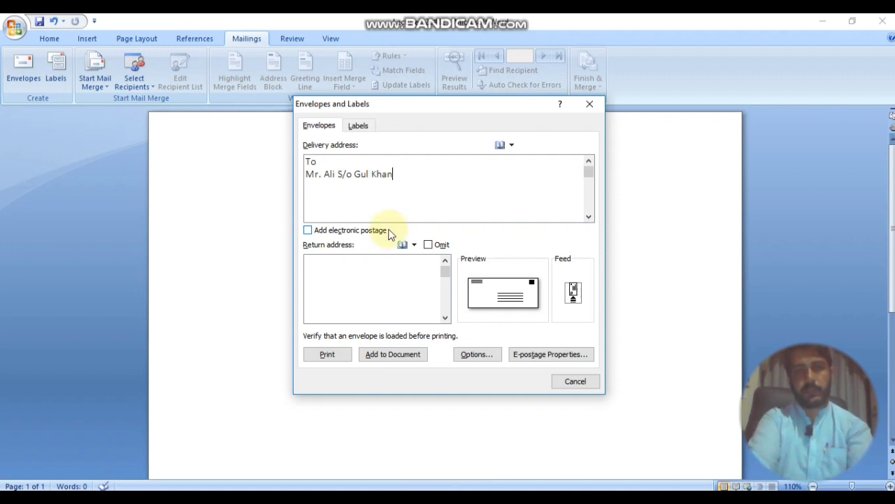
key(Return)
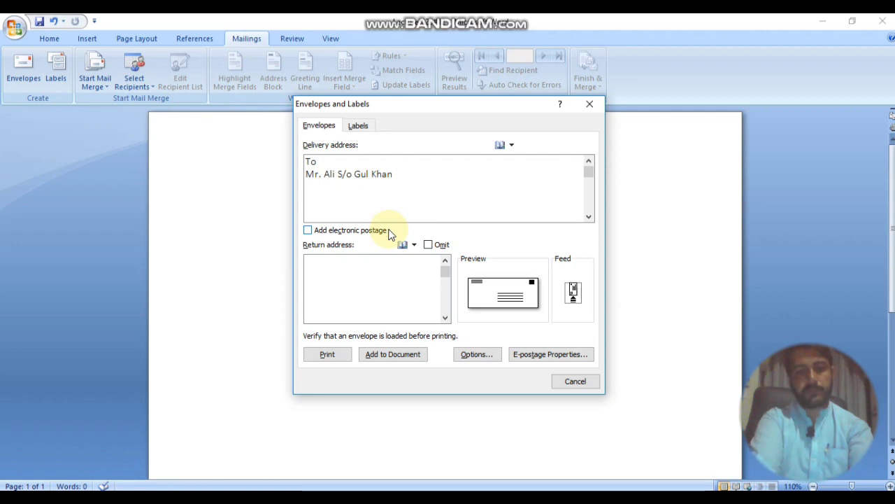
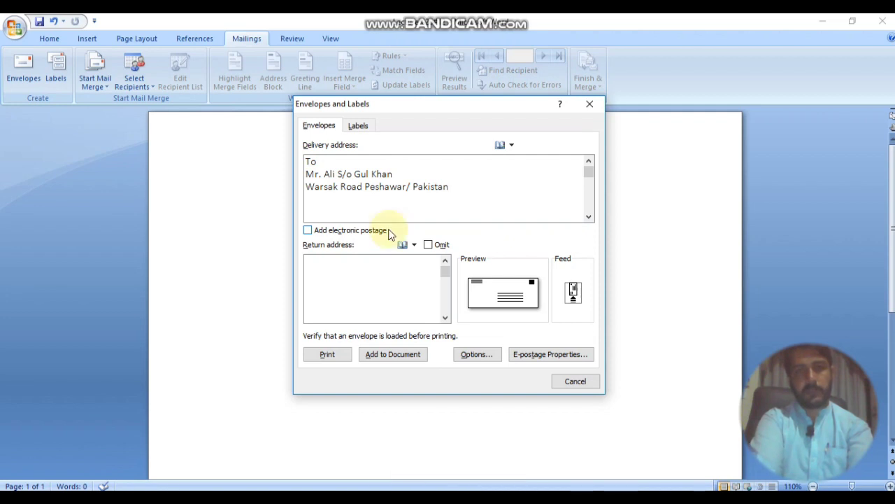
Step: Add the road and city, street number and 'Znoe-c' zone lines to the delivery address
key(Return)
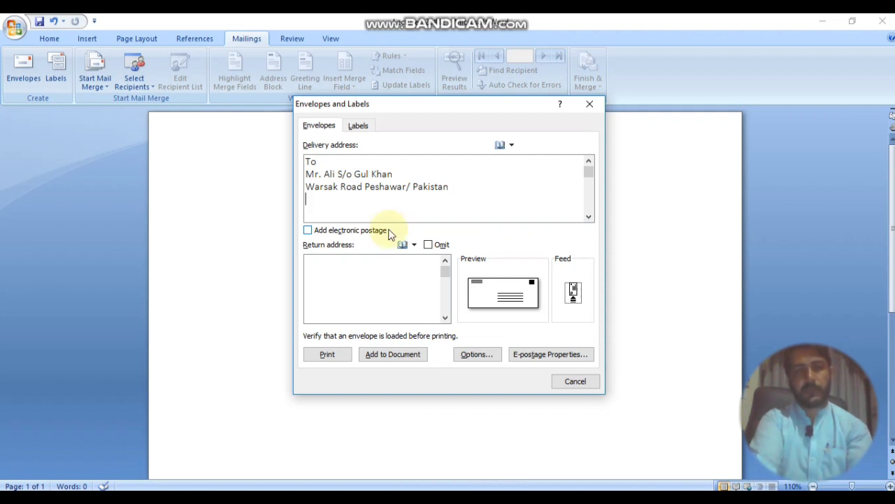
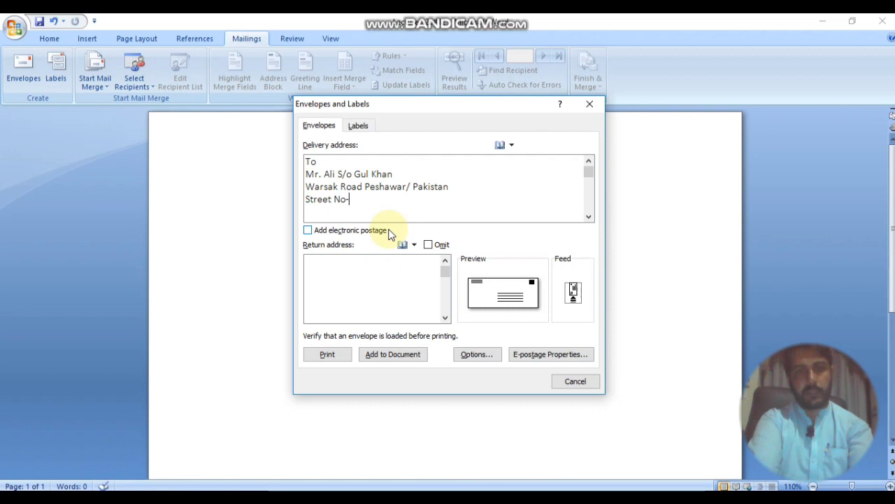
key(Return)
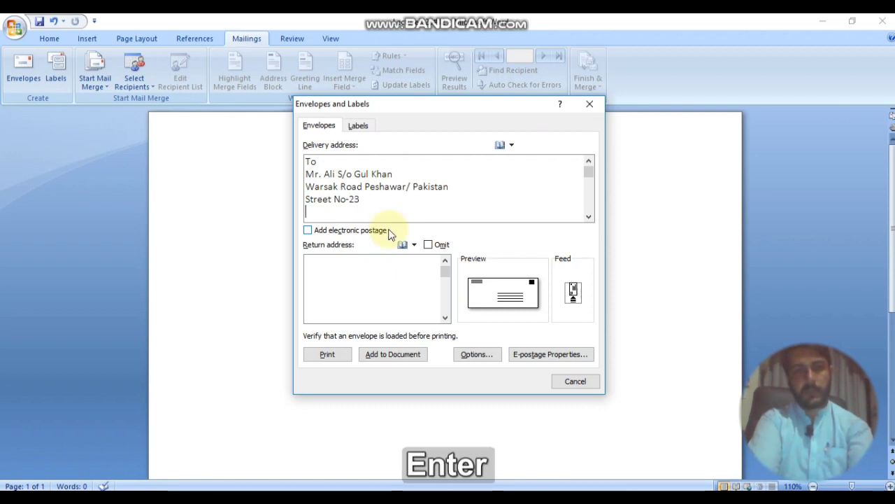
text(Pin)
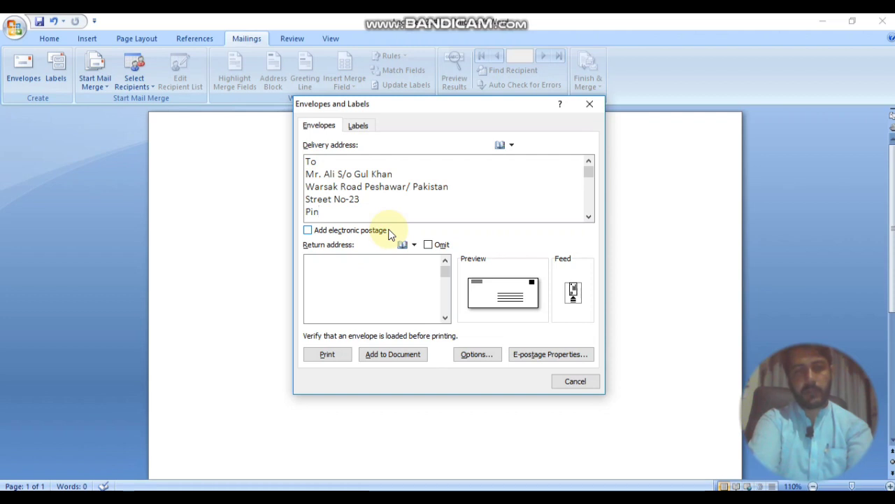
key(BackSpace)
key(BackSpace)
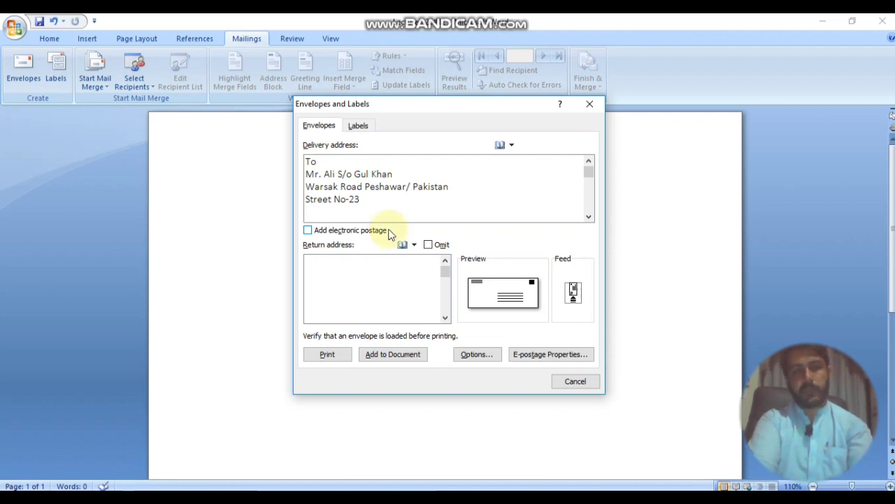
text(Zno)
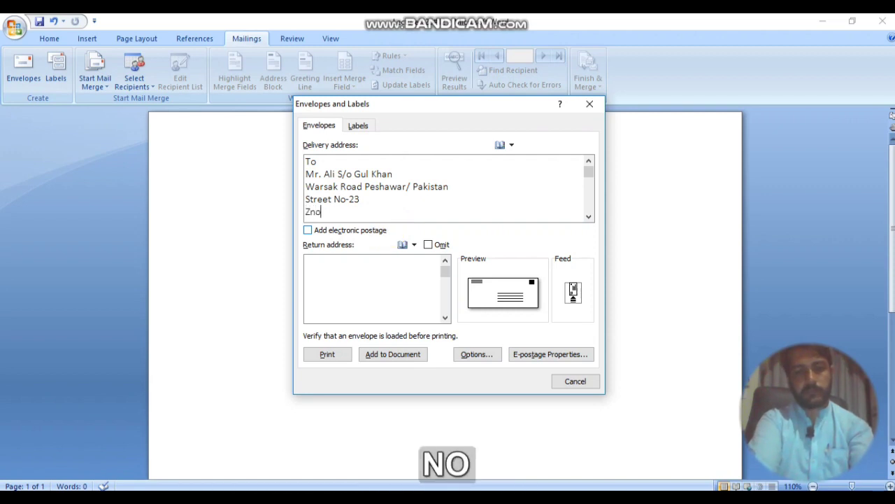
text(e-)
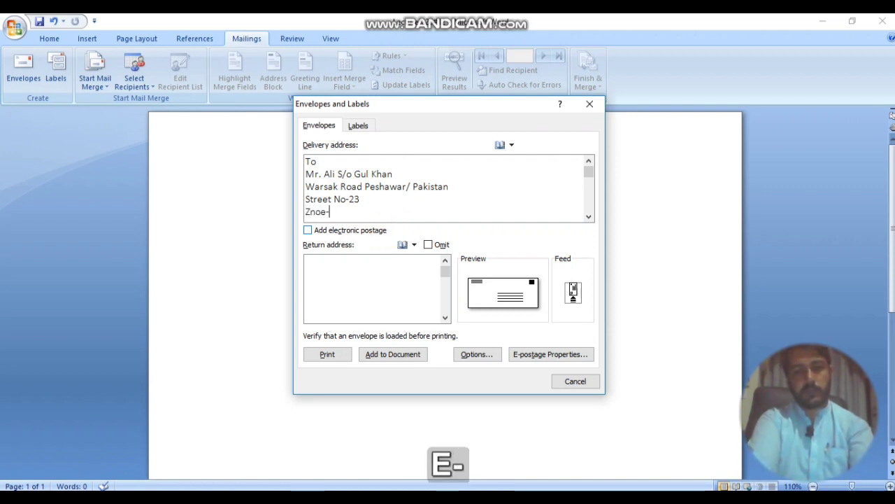
text(c)
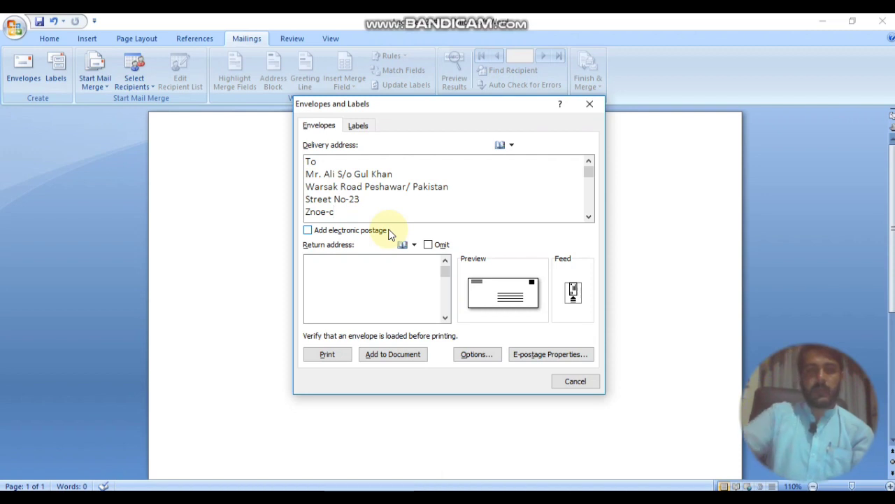
Step: Type the road line as the first return address line, replacing a stray 'Peshawar'
click(335, 270)
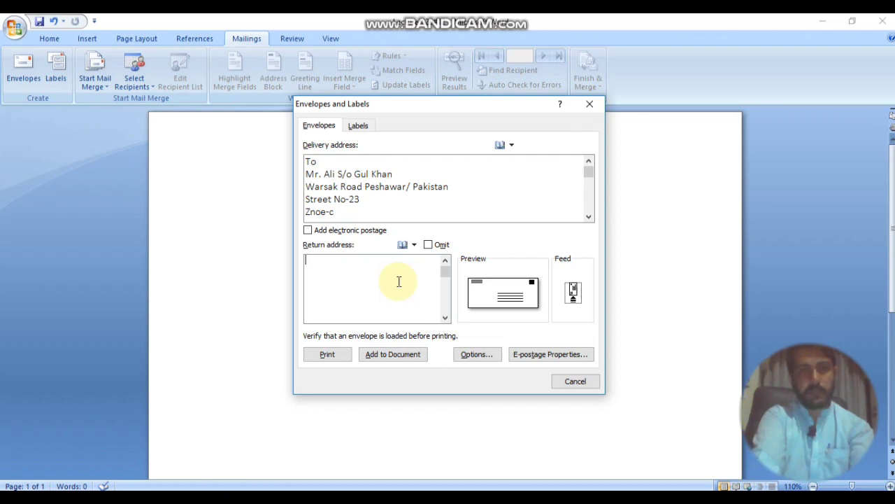
key(shift)
text(Pes)
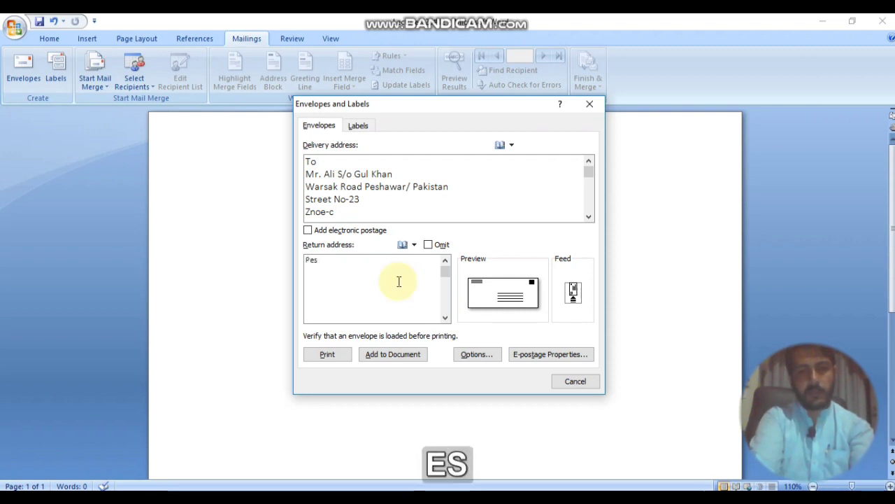
text(hawar)
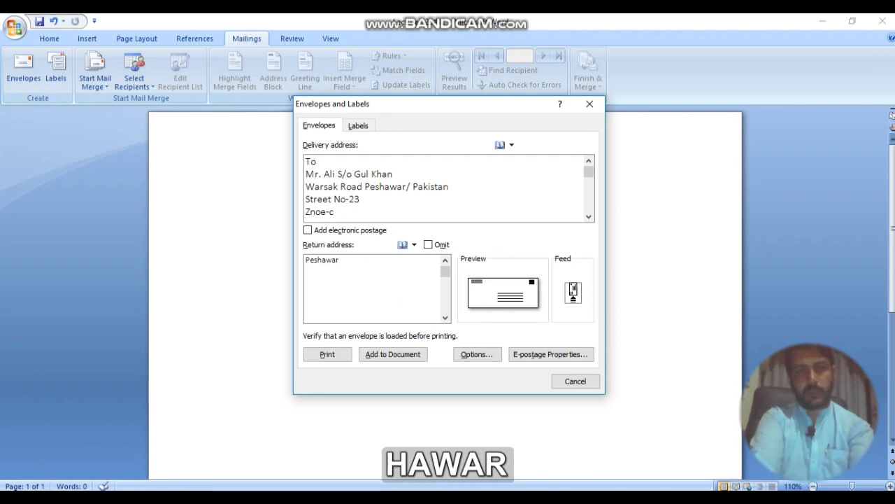
key(BackSpace)
key(BackSpace)
key(BackSpace)
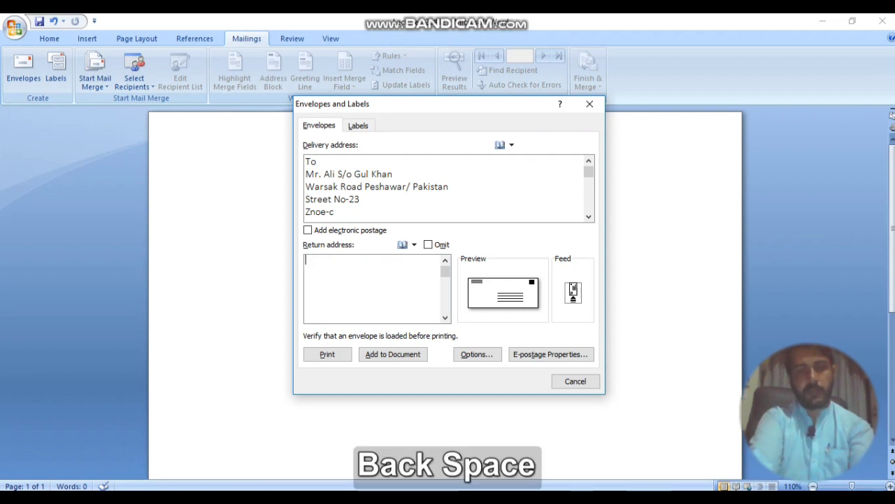
click(399, 281)
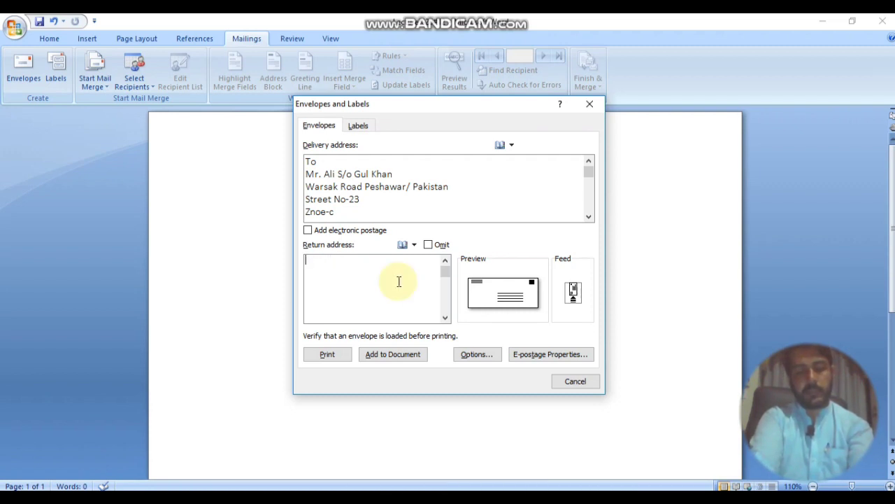
text(Kohat )
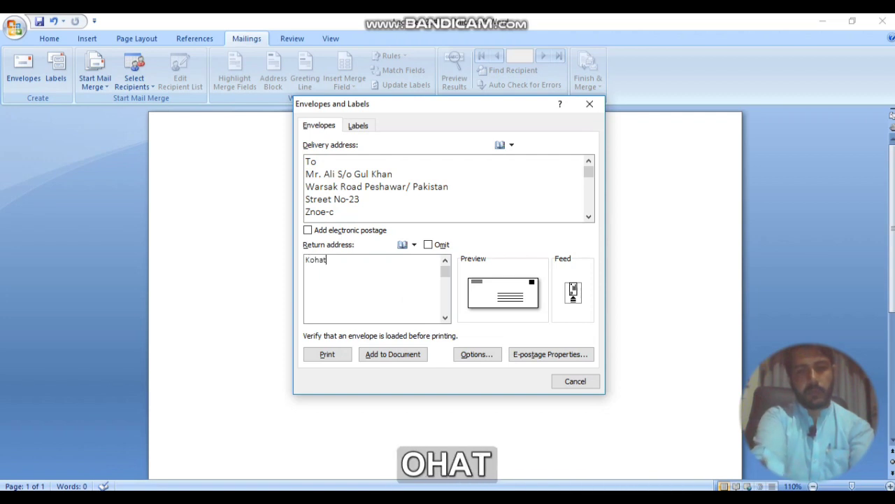
text(Road)
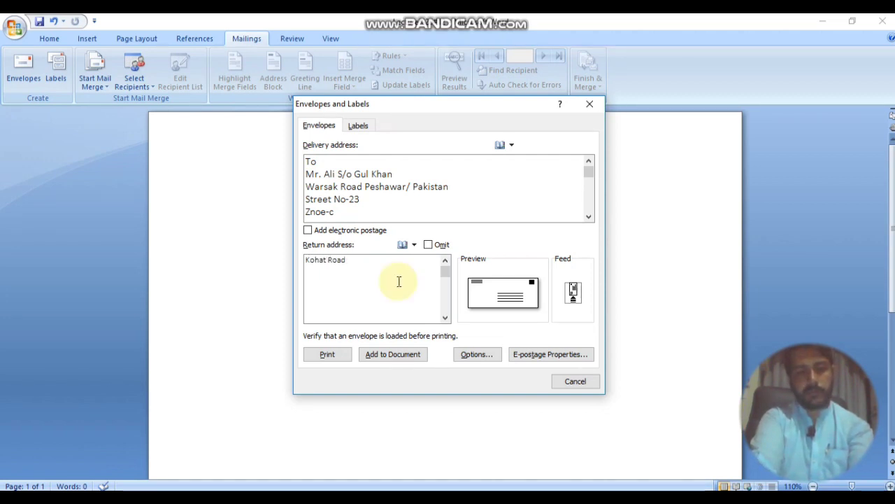
text( Near )
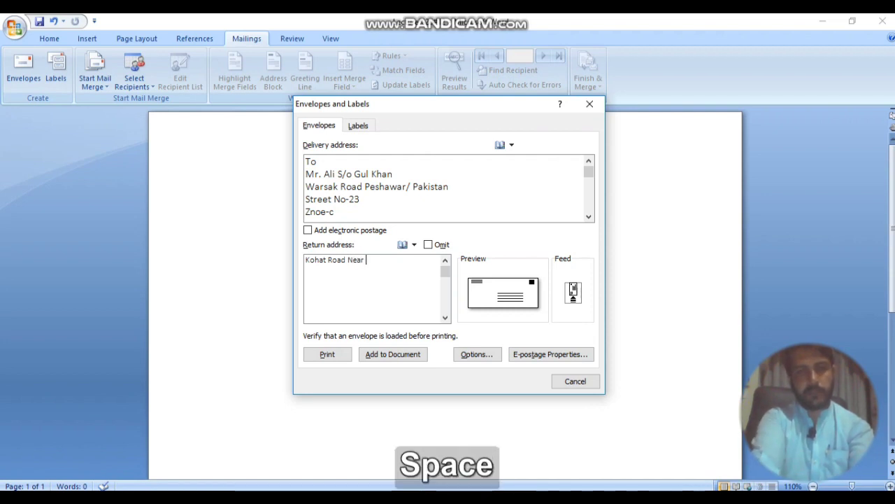
text(C)
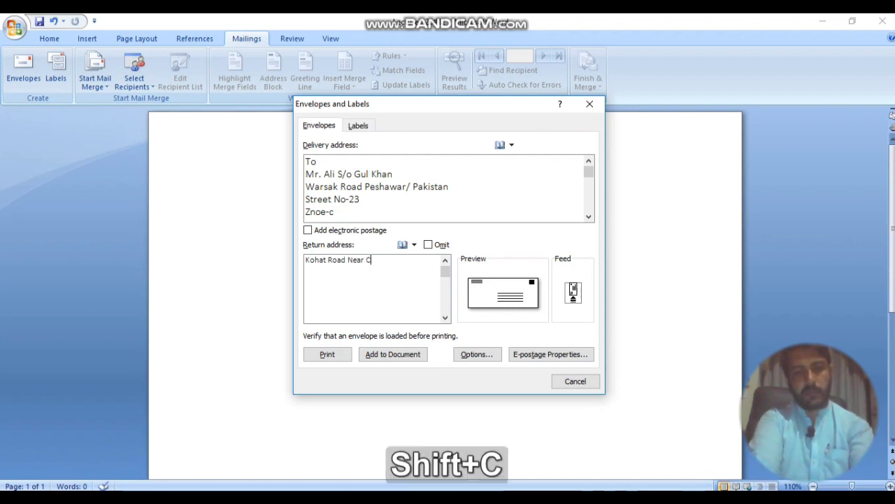
text(NG )
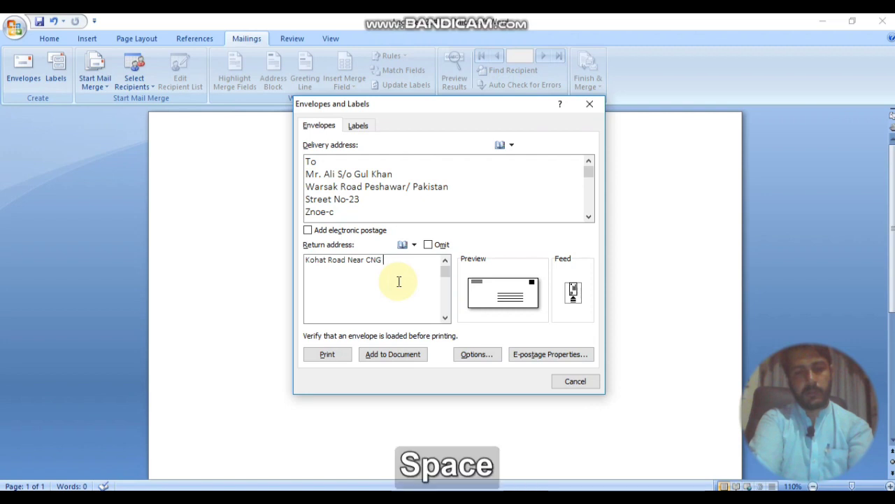
text(Pump)
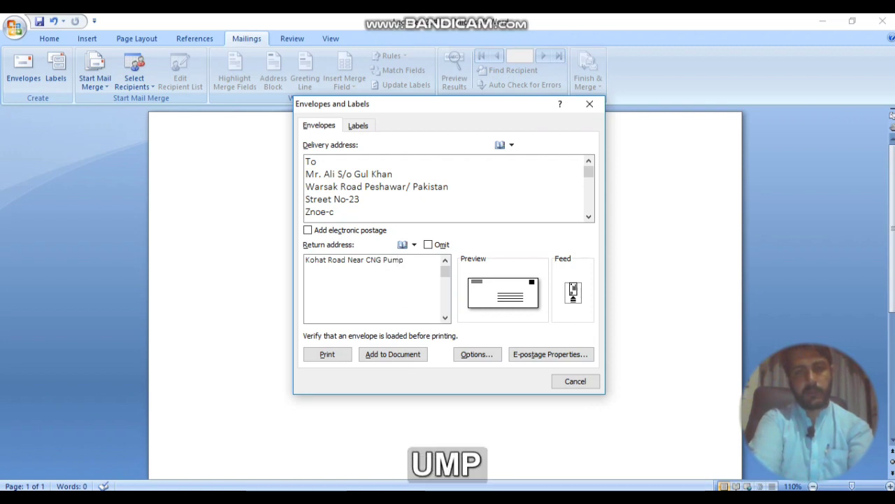
key(Return)
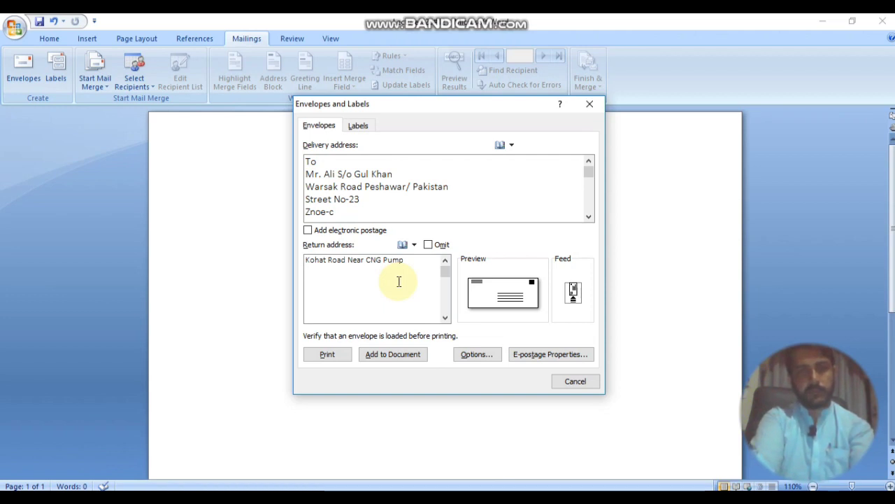
Step: Add the sender's name and a 'Zone-A' line to the return address
key(shift)
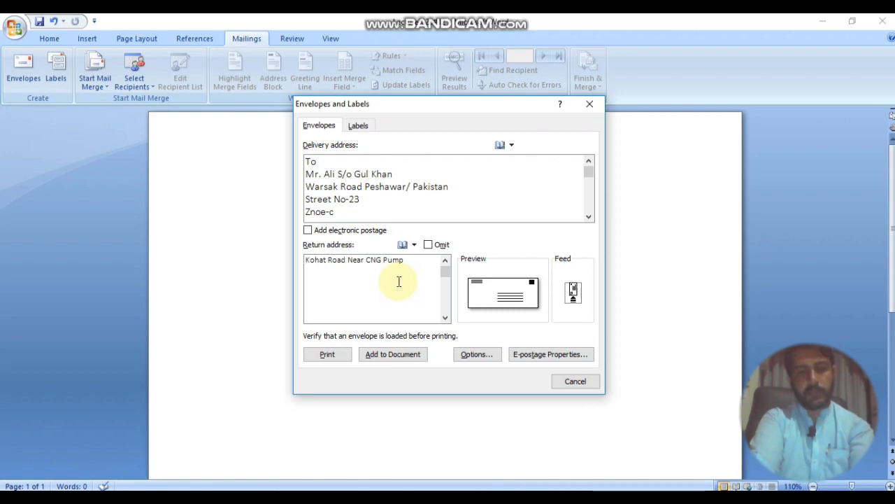
text(Mr.)
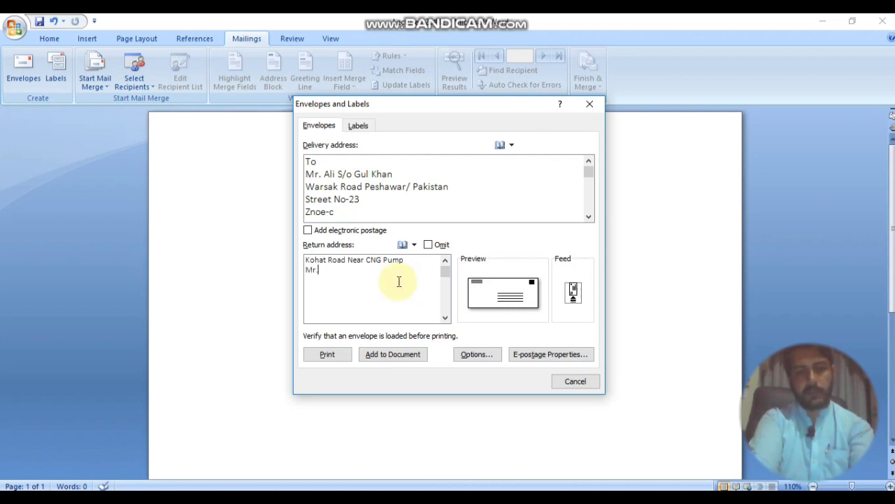
text( saad)
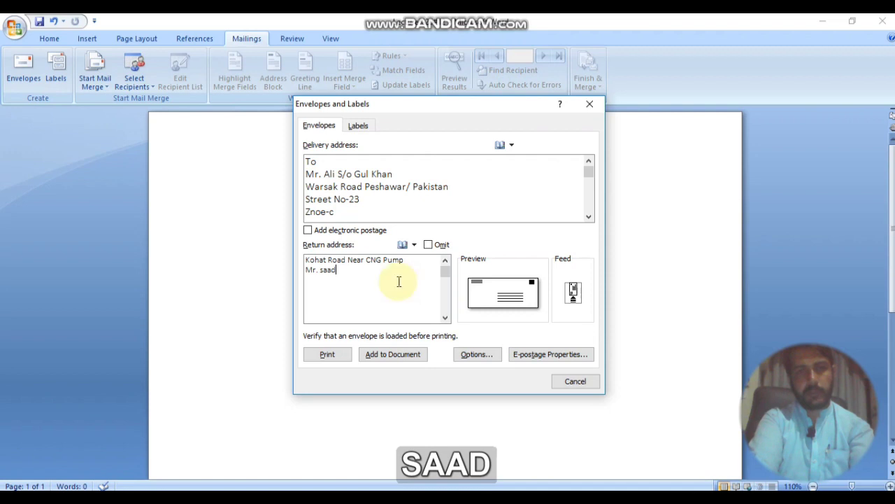
key(Return)
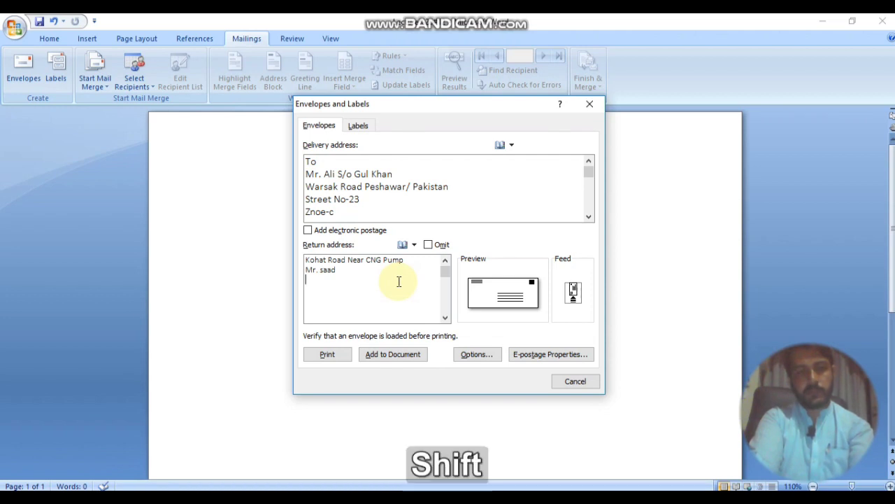
text(Stree)
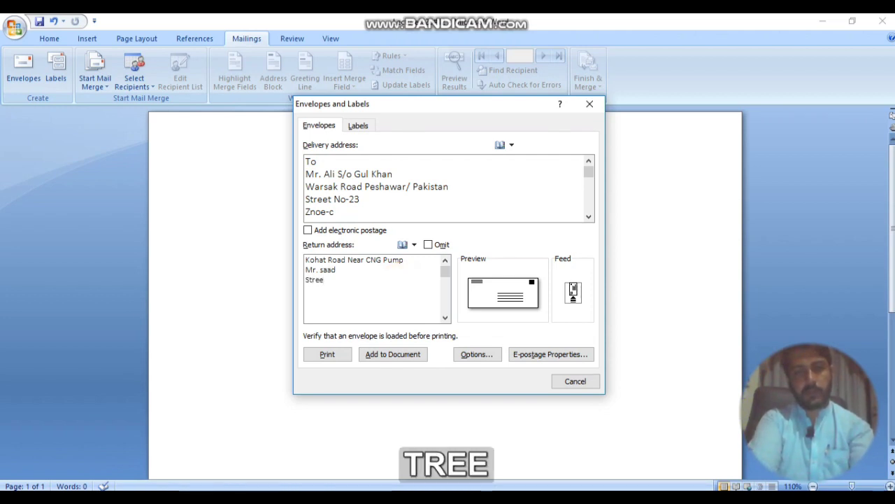
key(BackSpace)
key(BackSpace)
key(BackSpace)
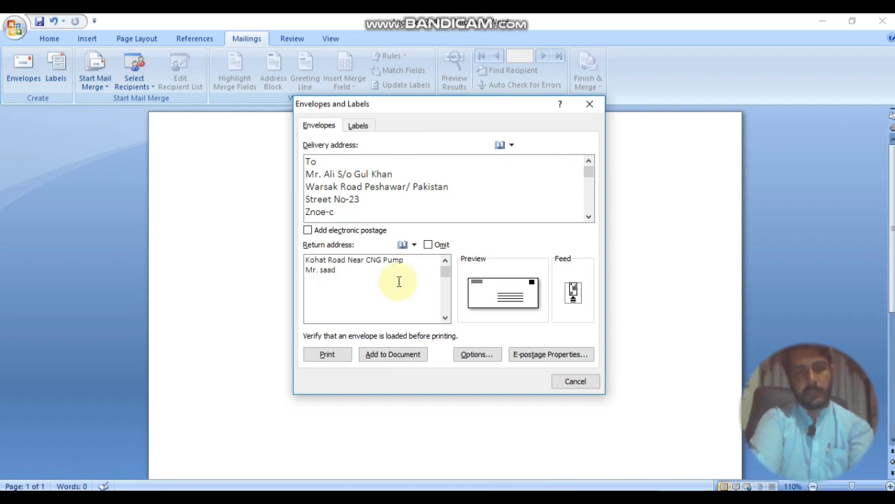
key(Return)
text(Z)
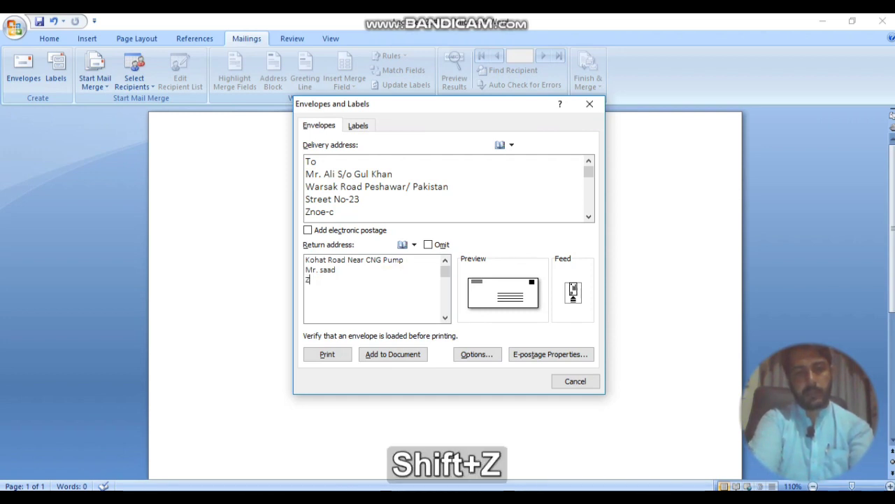
text(one-)
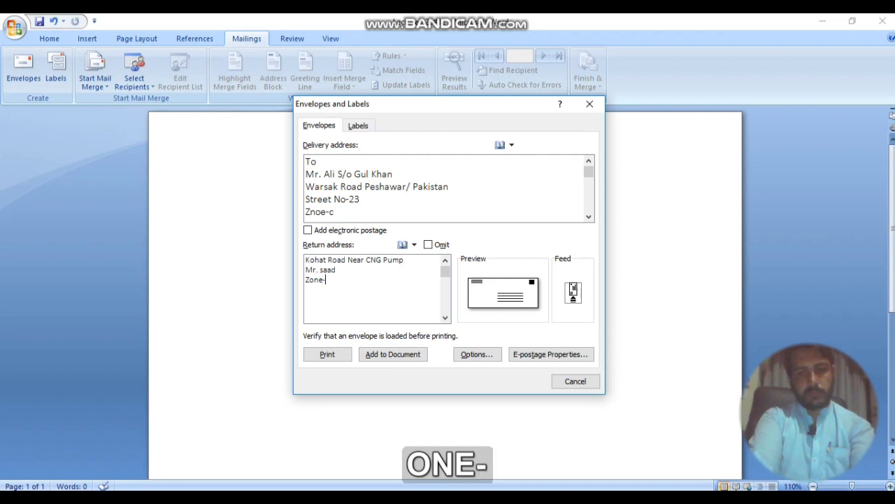
text(A)
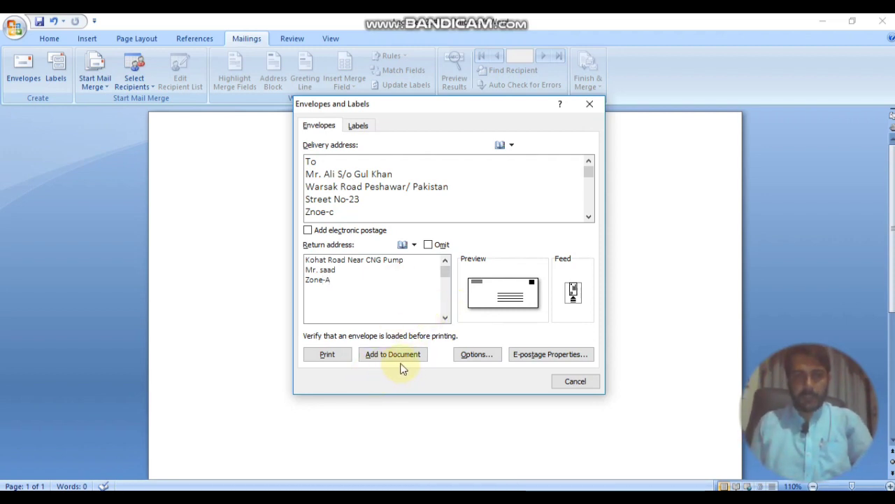
Step: Choose Size 10 (4 1/8 x 9 1/2 in) in Envelope Options and accept
click(479, 355)
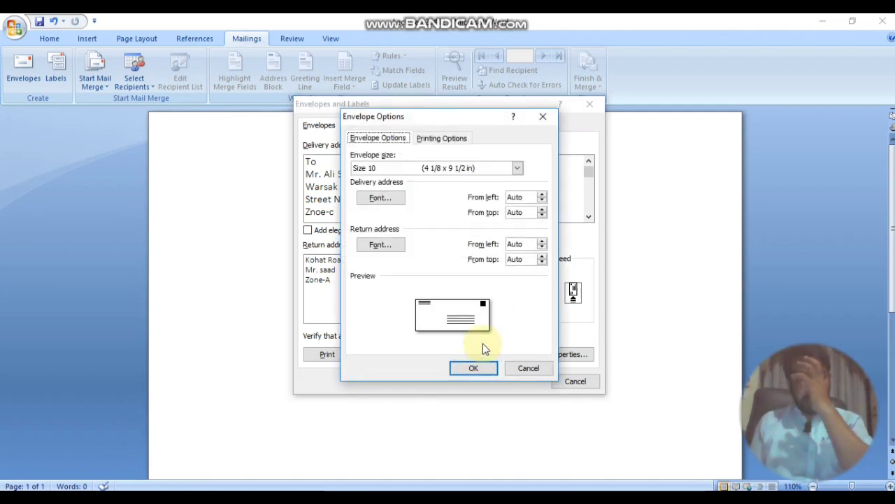
click(517, 169)
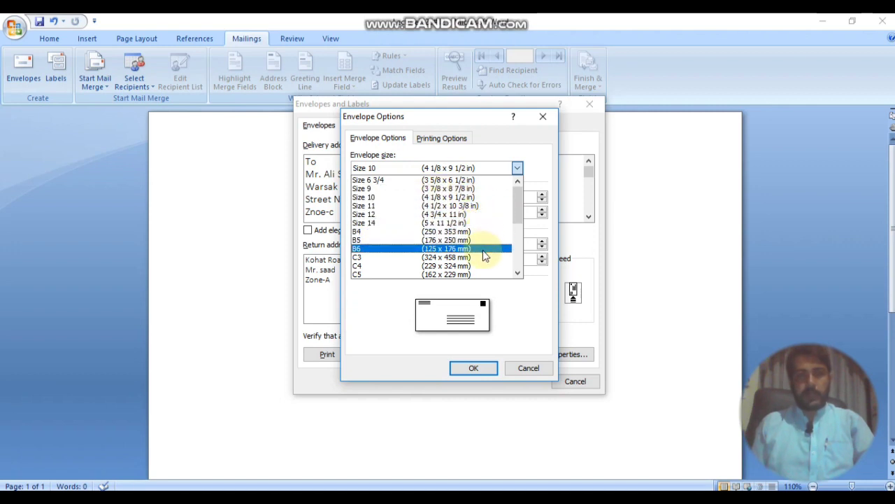
scroll(478, 239, down, 2)
scroll(479, 238, up, 2)
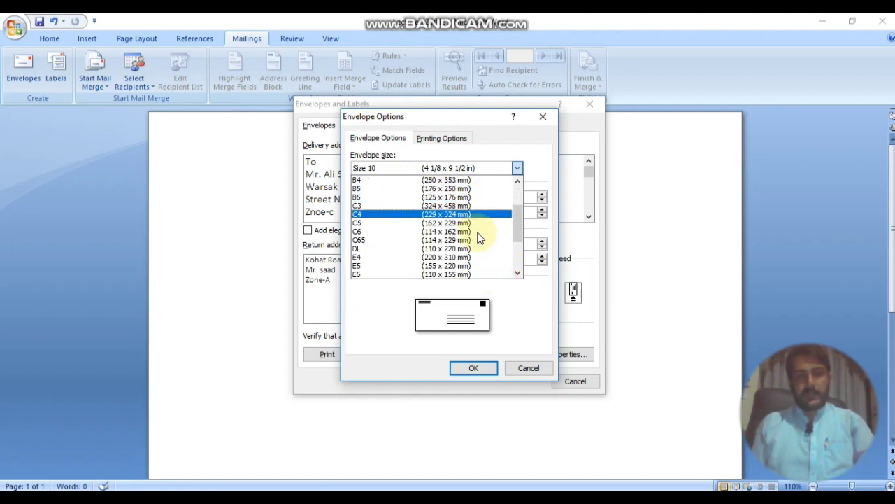
scroll(490, 235, up, 1)
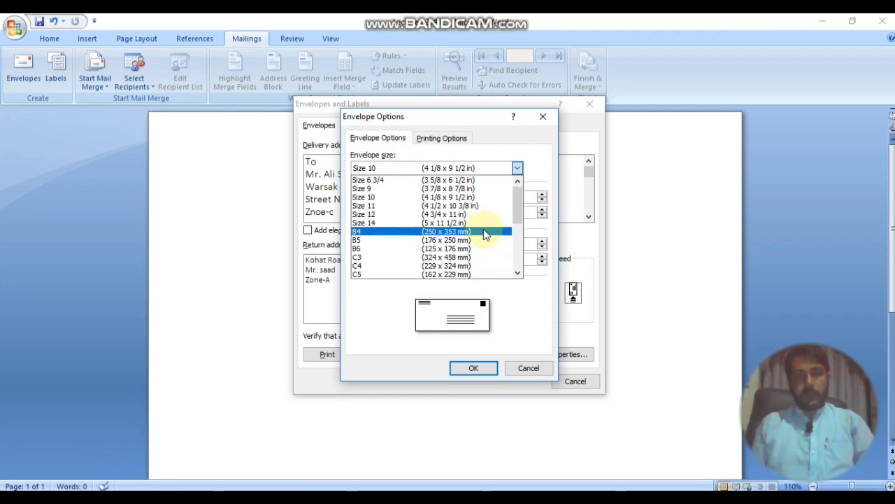
click(402, 198)
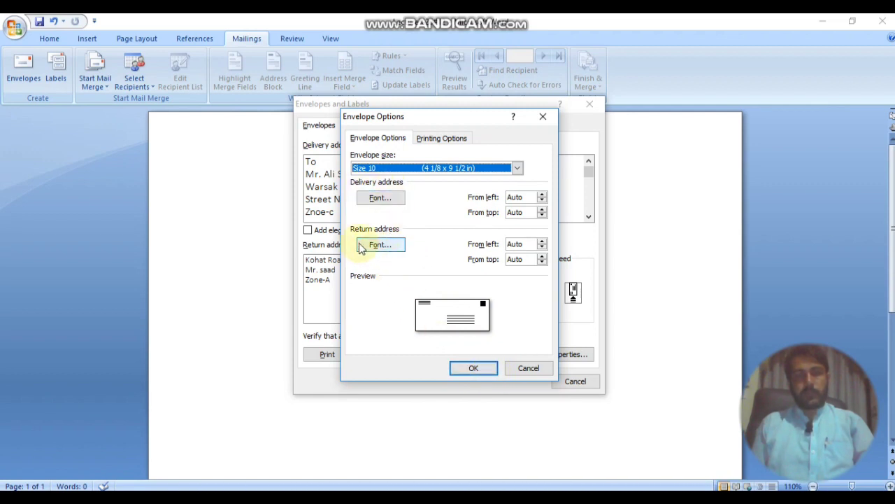
click(474, 369)
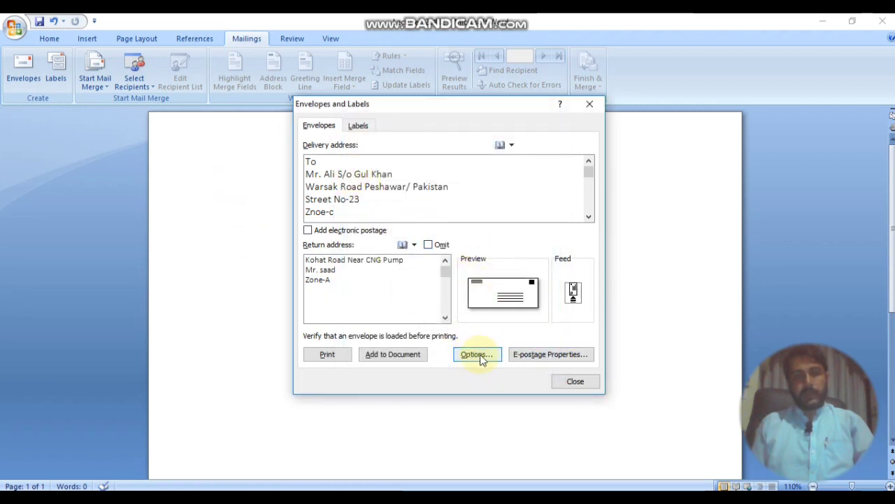
Step: Add the envelope to the document, saving the return address as the default
click(401, 356)
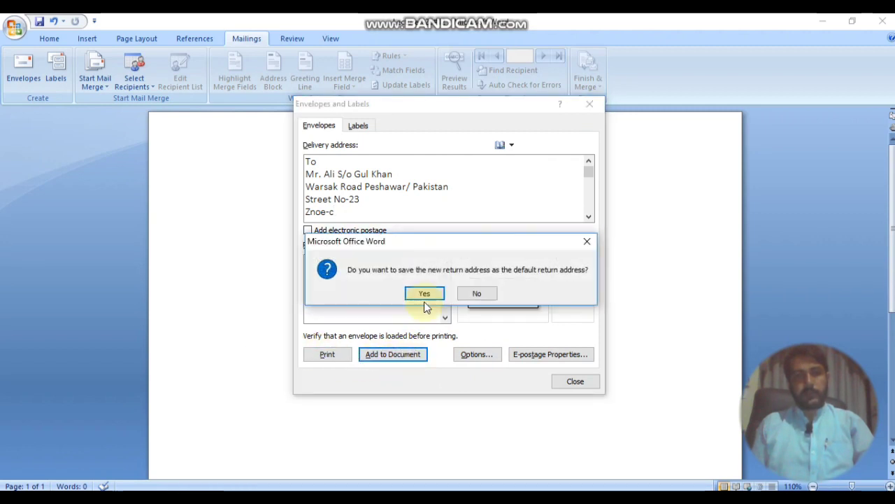
click(425, 294)
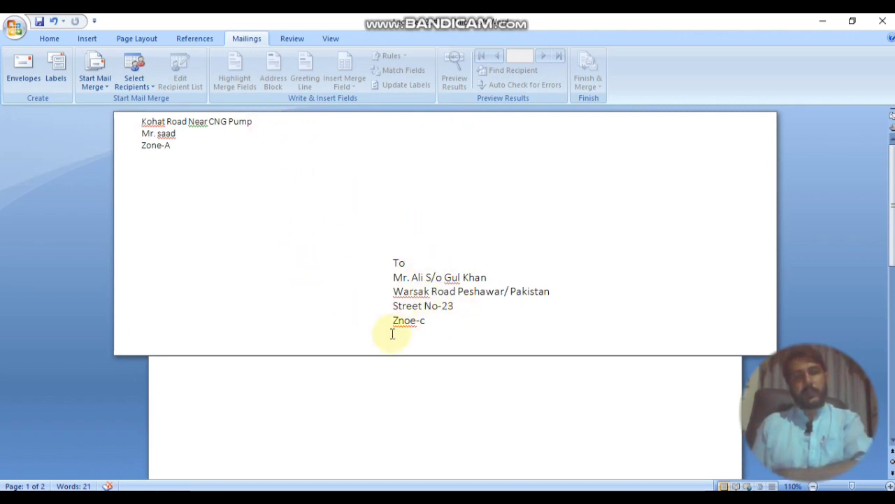
scroll(322, 282, down, 4)
scroll(358, 298, up, 4)
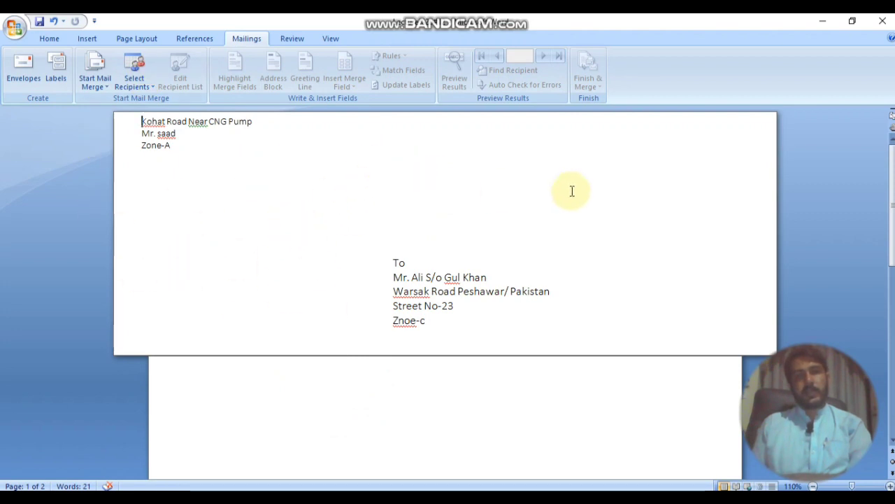
click(712, 166)
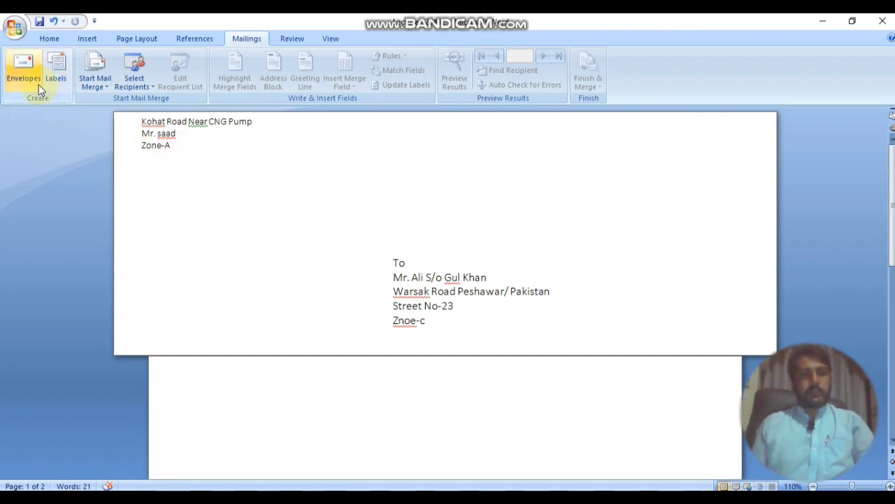
click(56, 77)
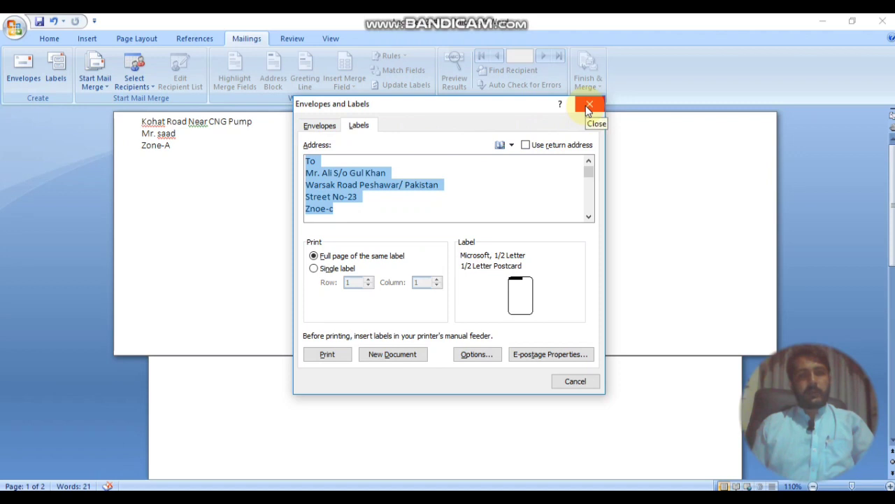
click(331, 129)
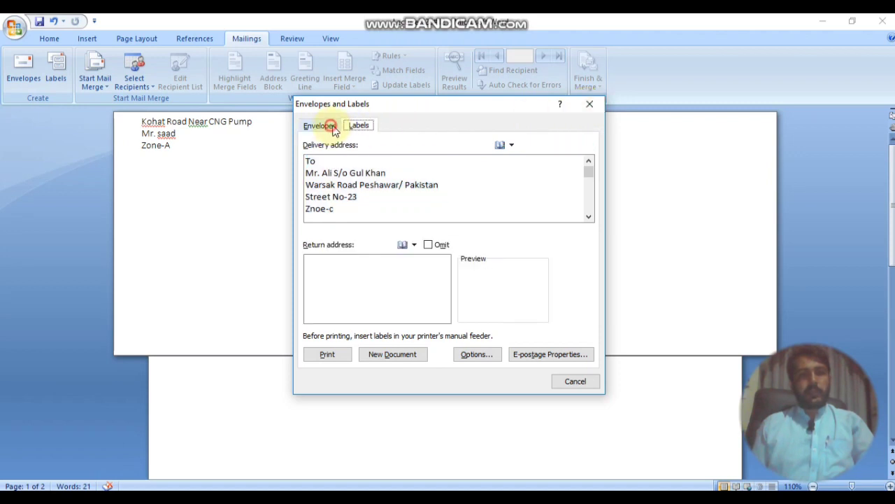
click(361, 130)
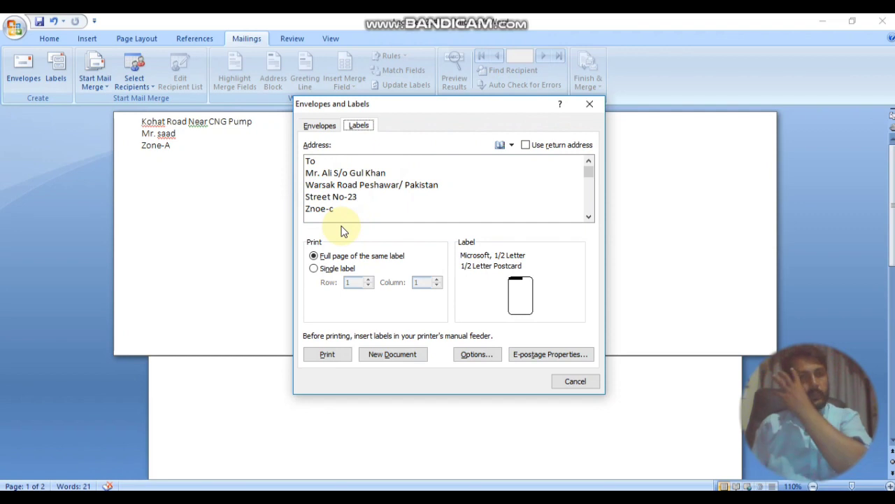
click(590, 103)
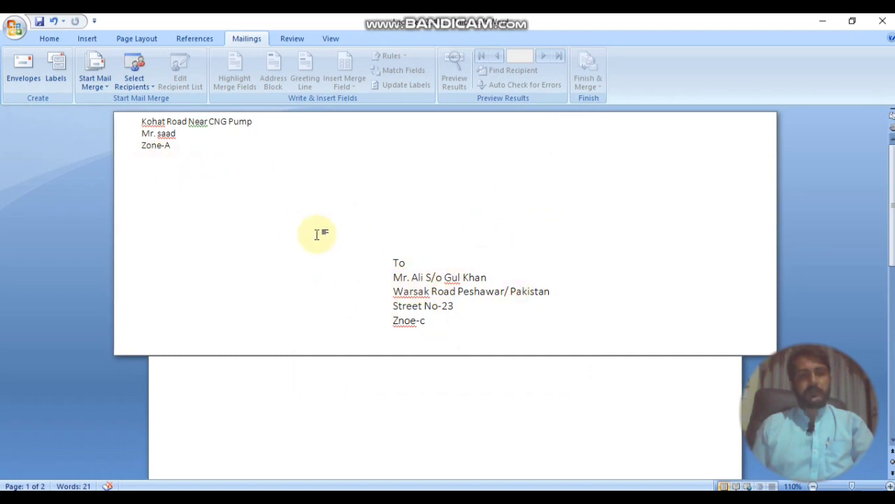
key(ctrl+s)
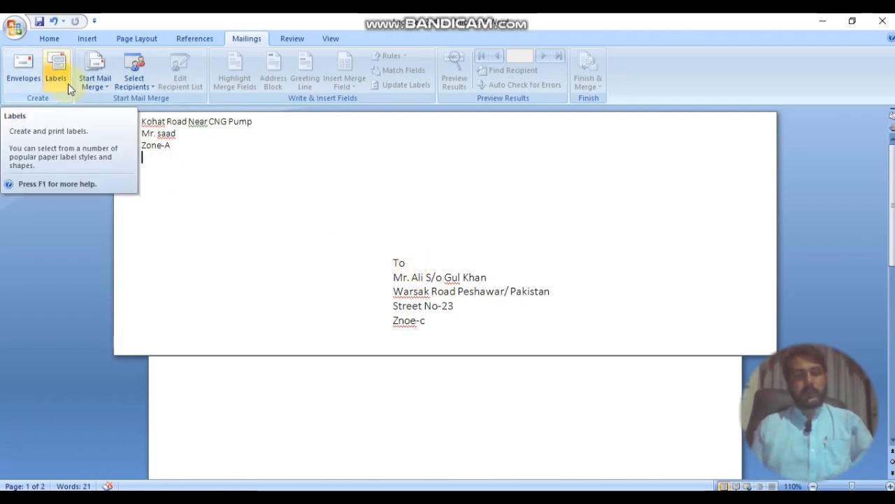
scroll(398, 288, down, 3)
scroll(398, 288, up, 3)
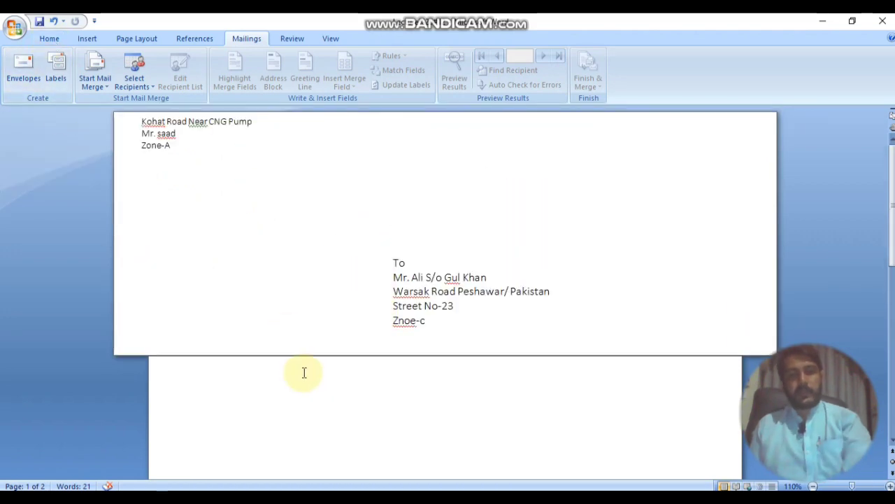
Step: Create a new blank document from the Office Button
click(15, 30)
click(38, 60)
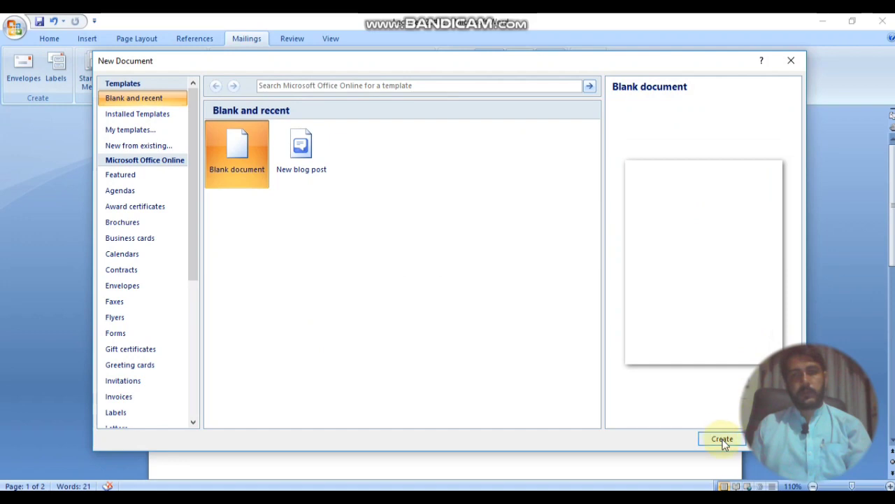
click(723, 439)
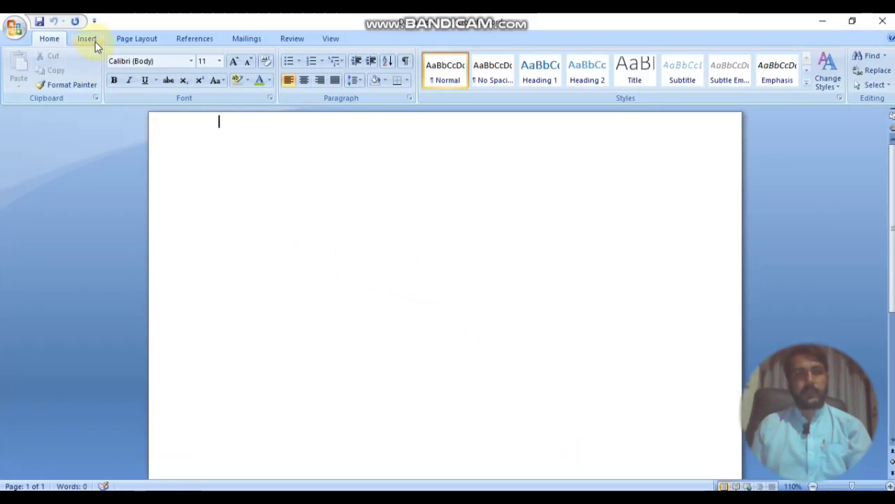
Step: Open the Labels settings from the Mailings tab
click(89, 39)
click(247, 38)
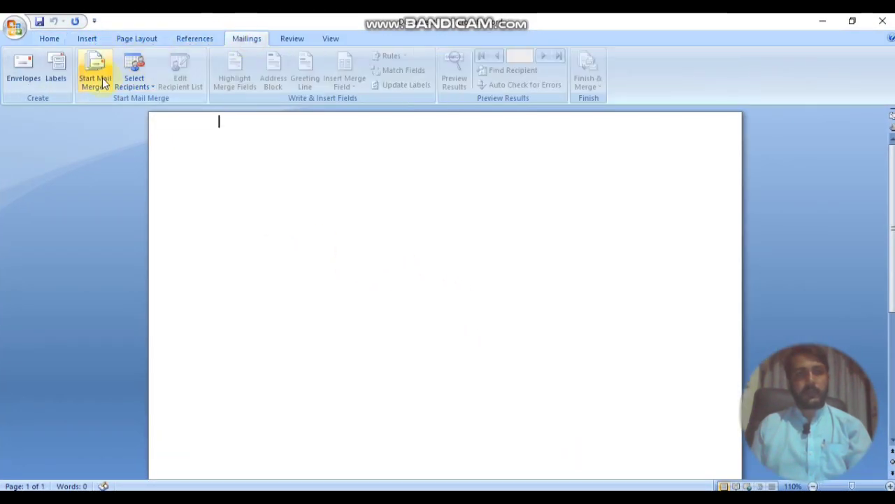
click(56, 70)
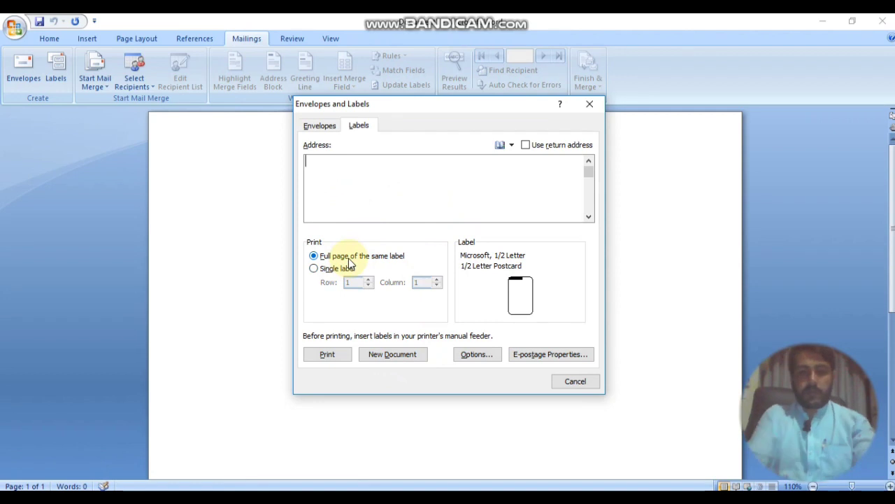
Step: Type the recipient's name and road line into the label address
text(mr)
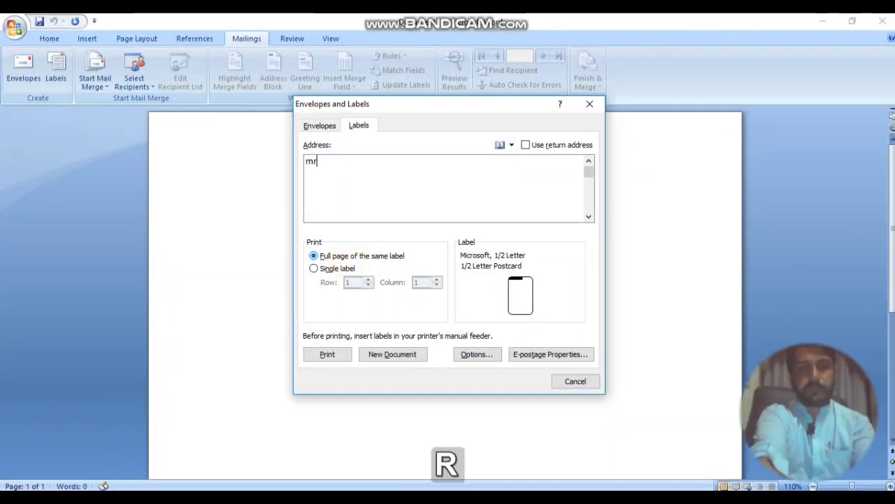
key(BackSpace)
key(BackSpace)
text(M)
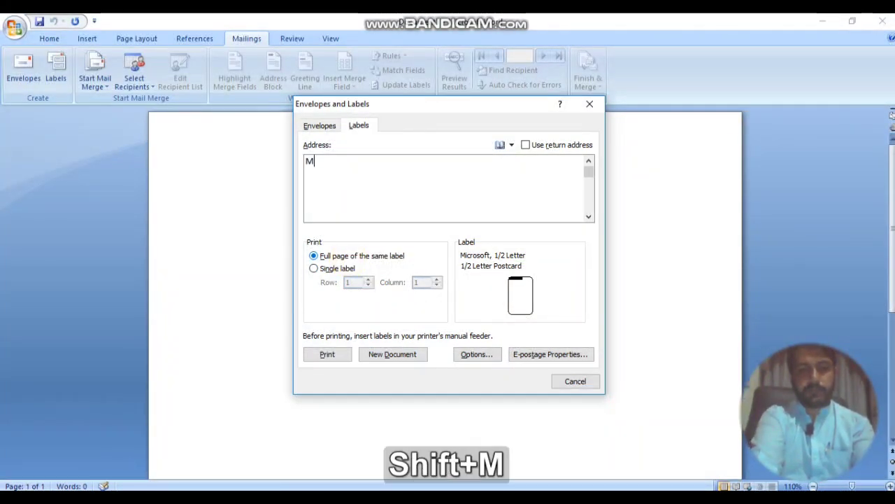
text(r.)
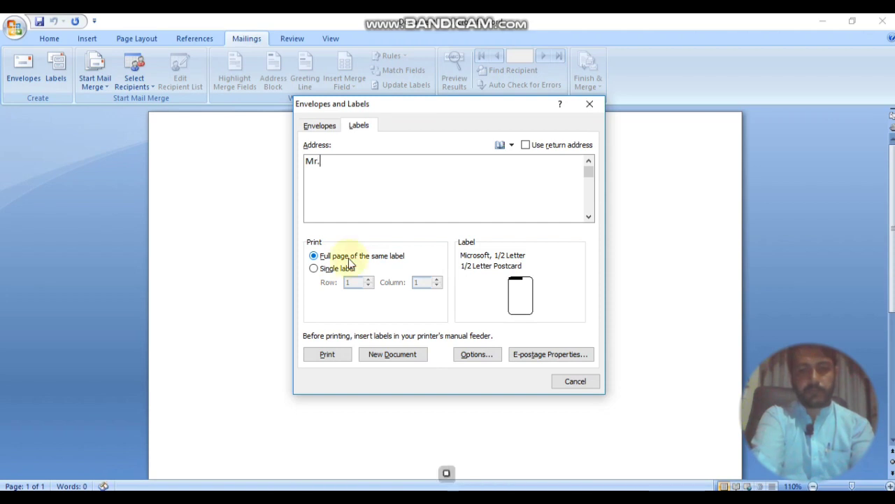
text( Khan)
key(Return)
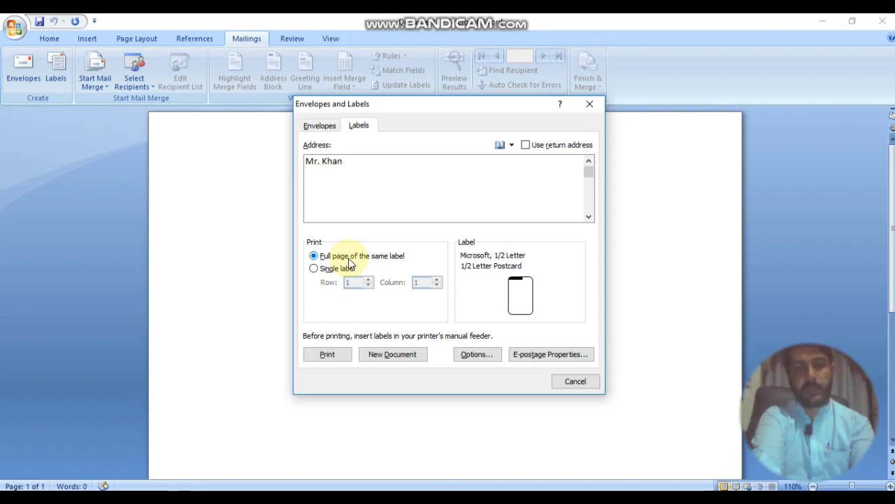
key(shift)
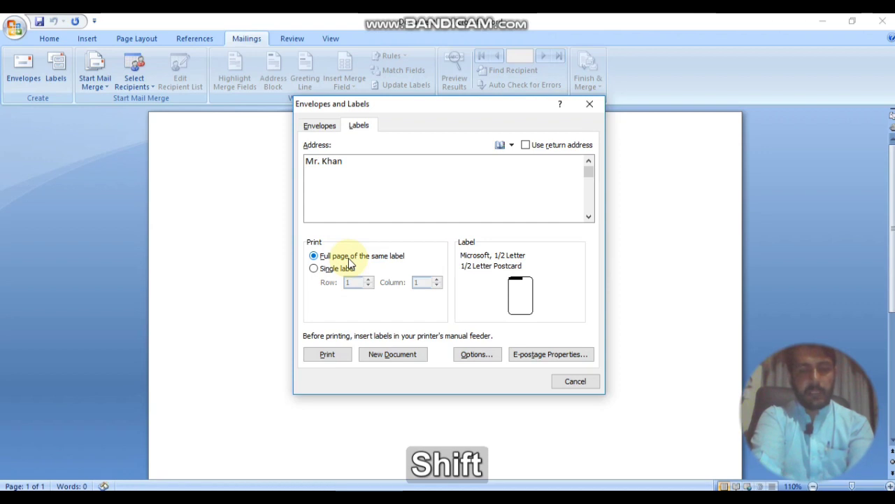
text(Mu)
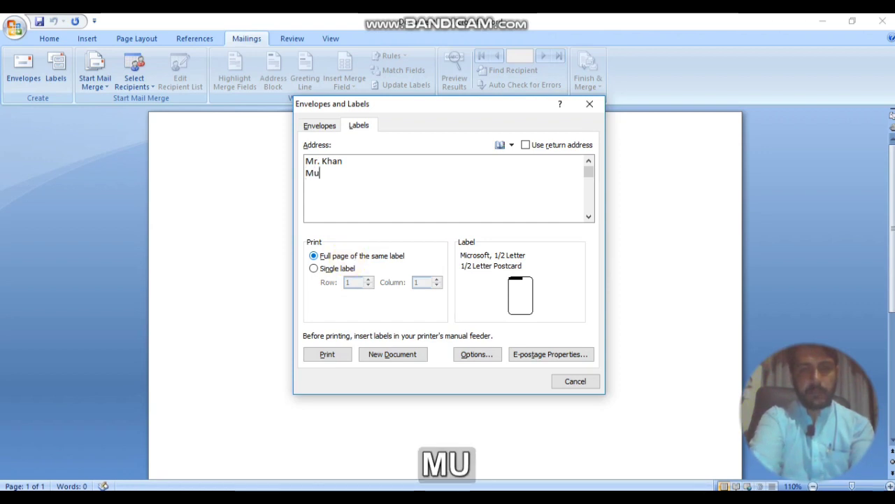
key(BackSpace)
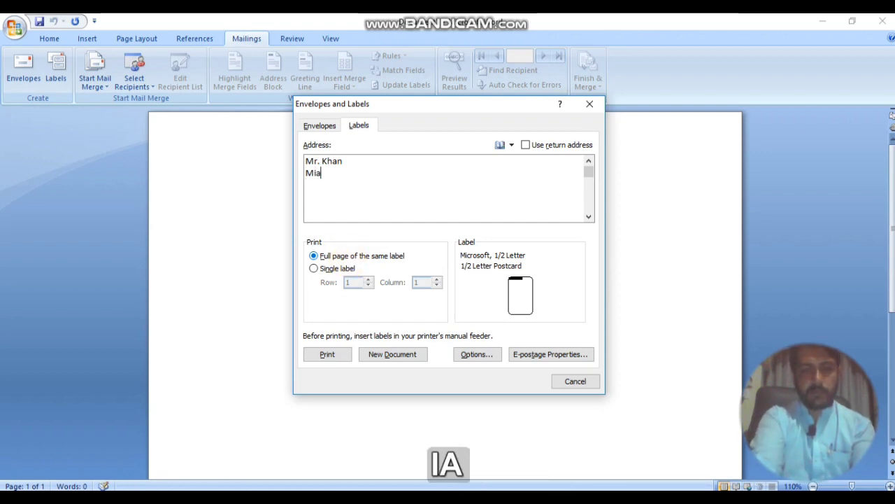
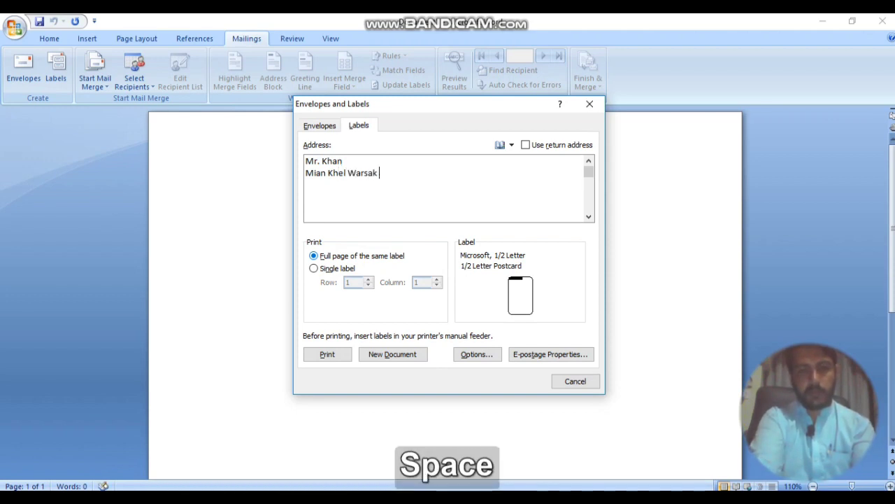
key(Return)
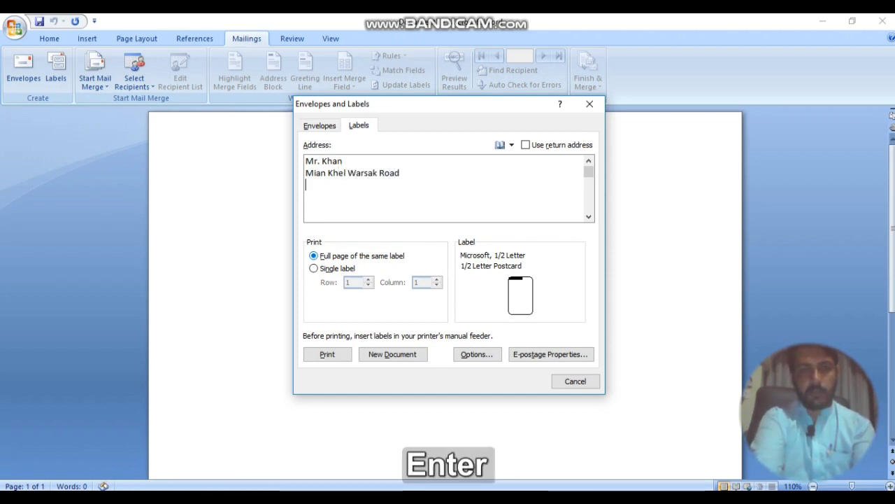
Step: Add the city and street-number lines to the label address
text(Peshawar)
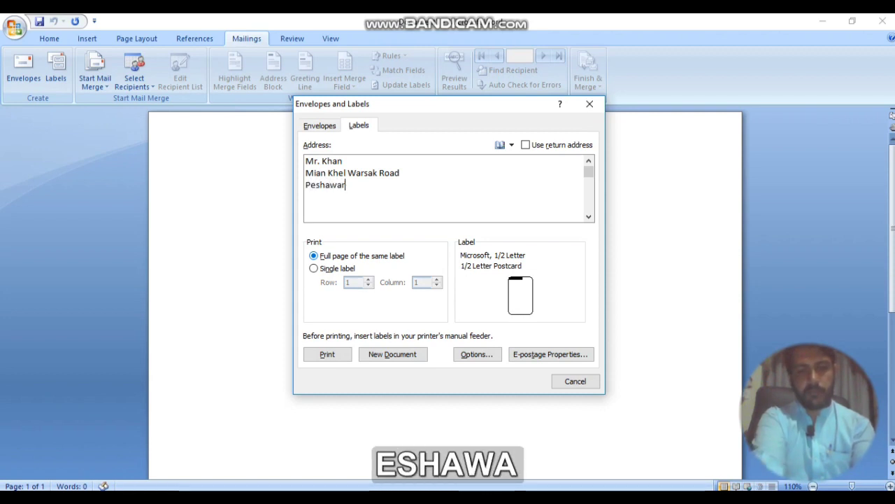
key(Return)
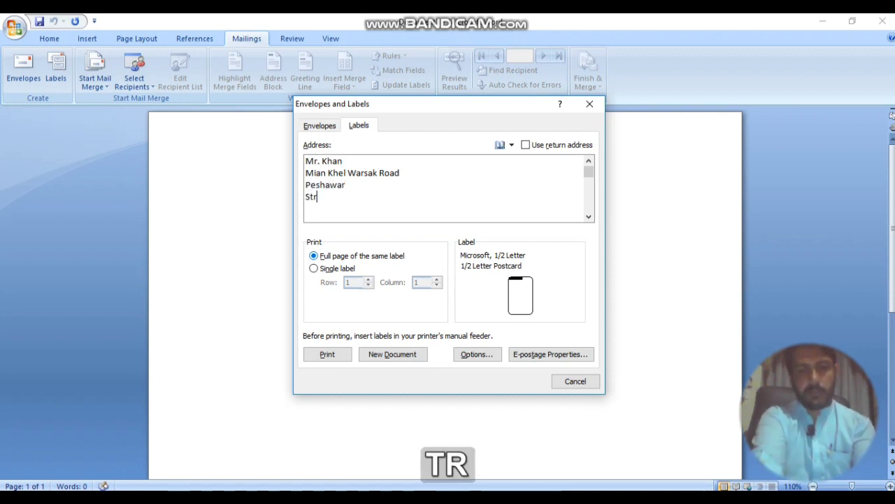
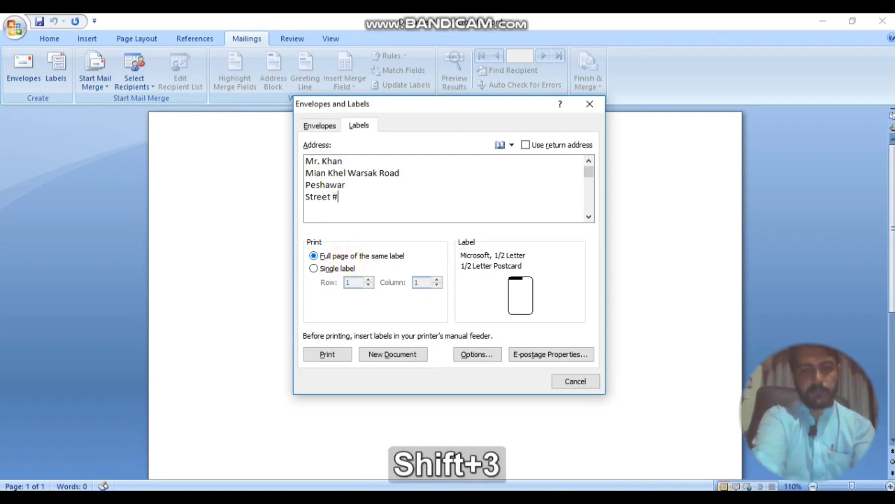
key(Return)
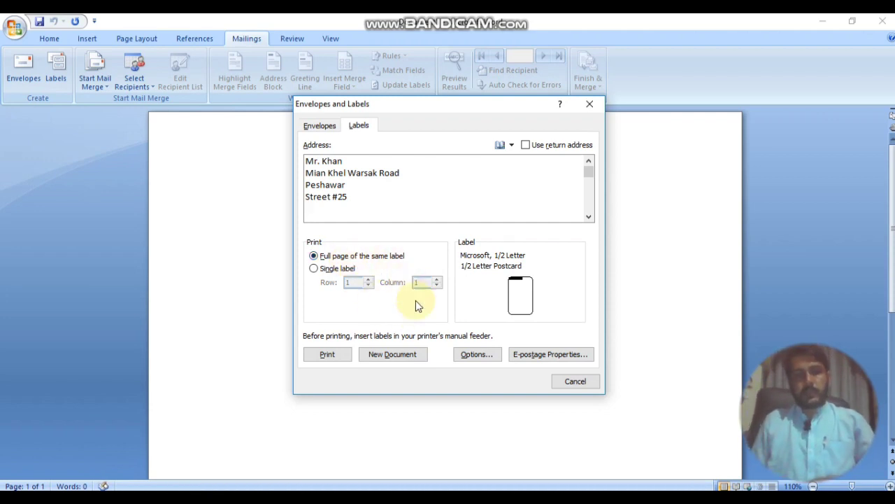
Step: Pick the Microsoft 30 Per Page Address Label (1" x 2.63") in Label Options
click(476, 355)
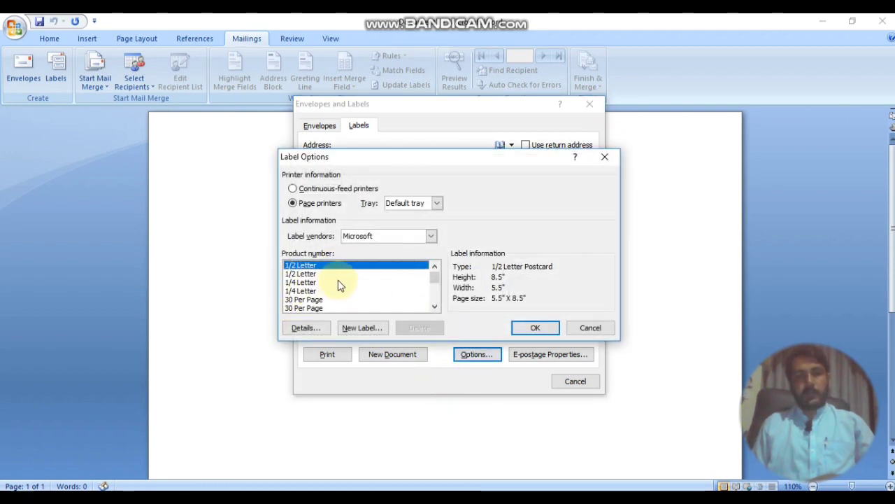
mouse_move(436, 278)
mouse_down()
mouse_move(416, 296)
mouse_move(428, 277)
mouse_up()
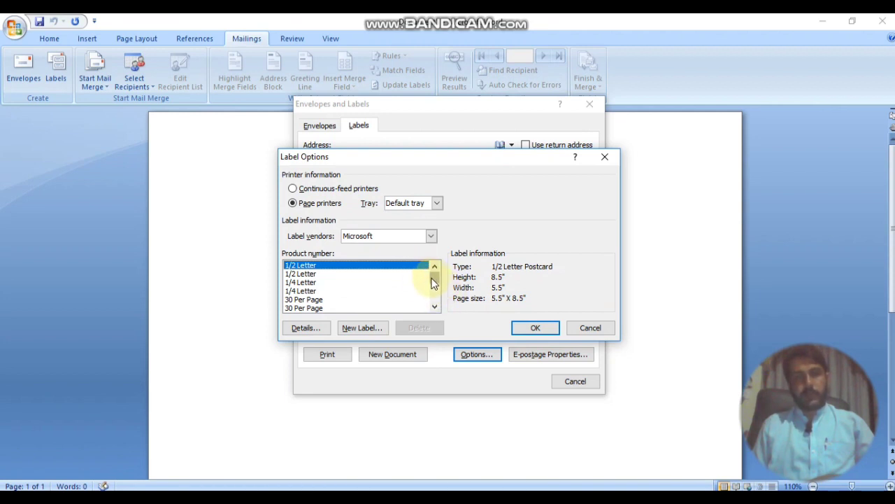
mouse_move(435, 280)
mouse_down()
mouse_move(434, 296)
mouse_move(439, 275)
mouse_move(438, 285)
mouse_up()
drag(438, 287, 335, 278)
scroll(333, 283, down, 8)
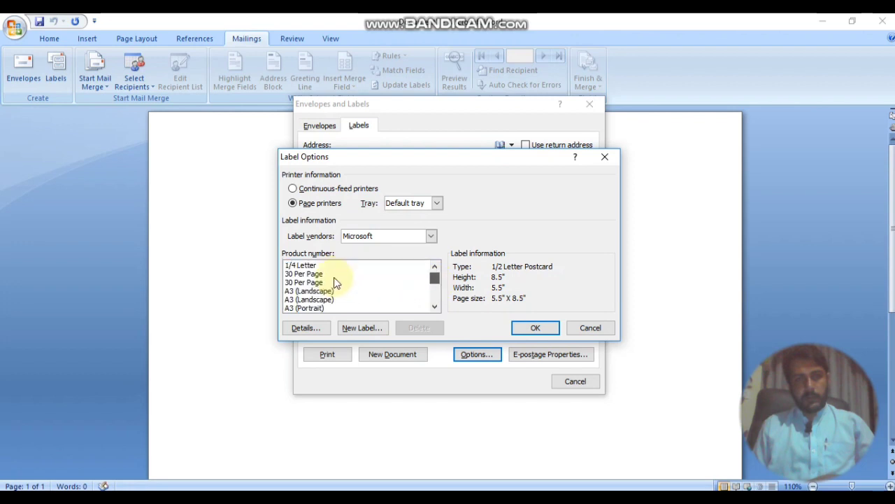
scroll(333, 286, down, 8)
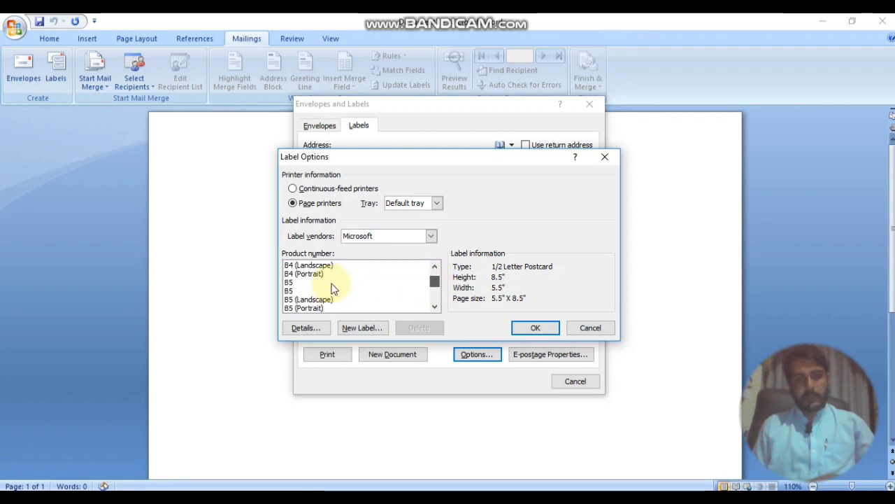
scroll(333, 288, down, 5)
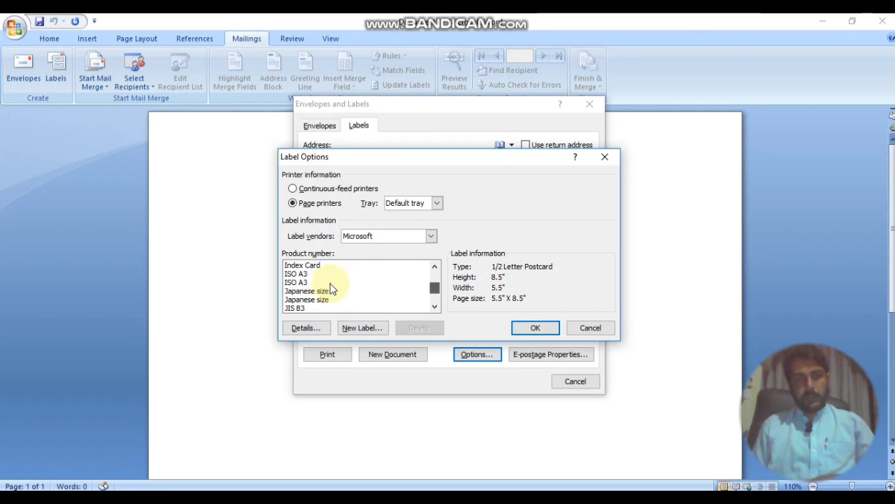
scroll(334, 288, up, 7)
scroll(334, 287, up, 15)
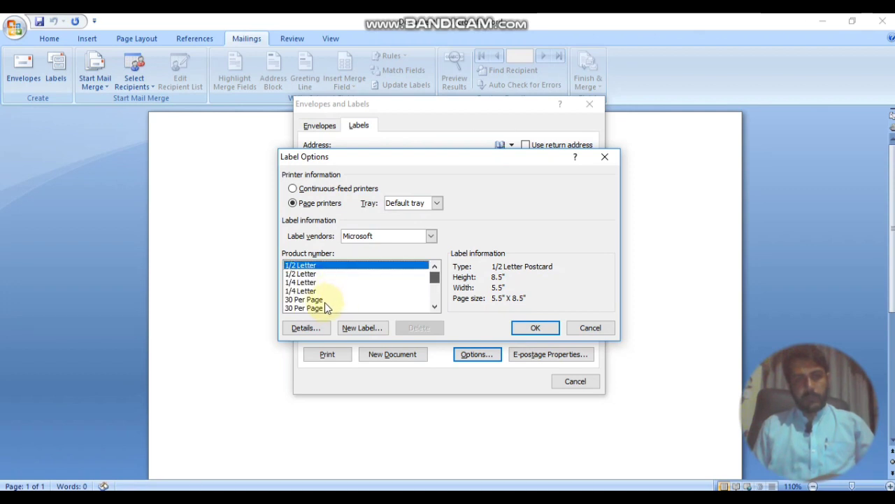
click(323, 308)
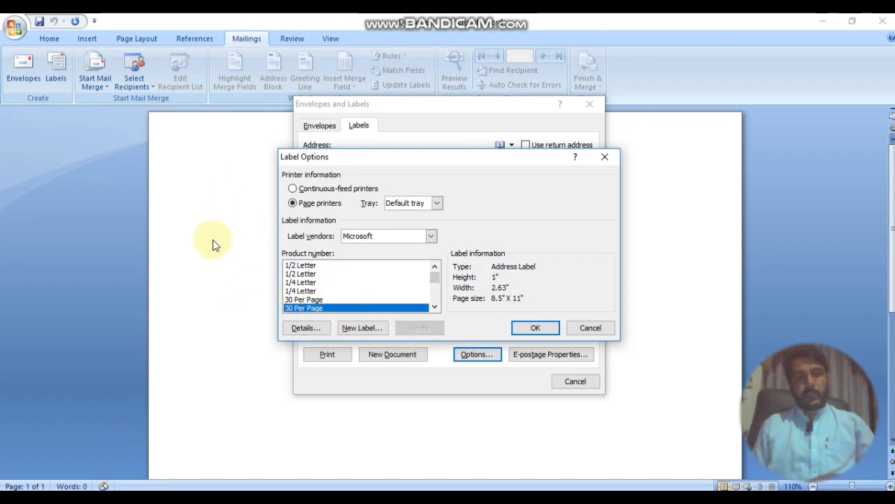
click(536, 328)
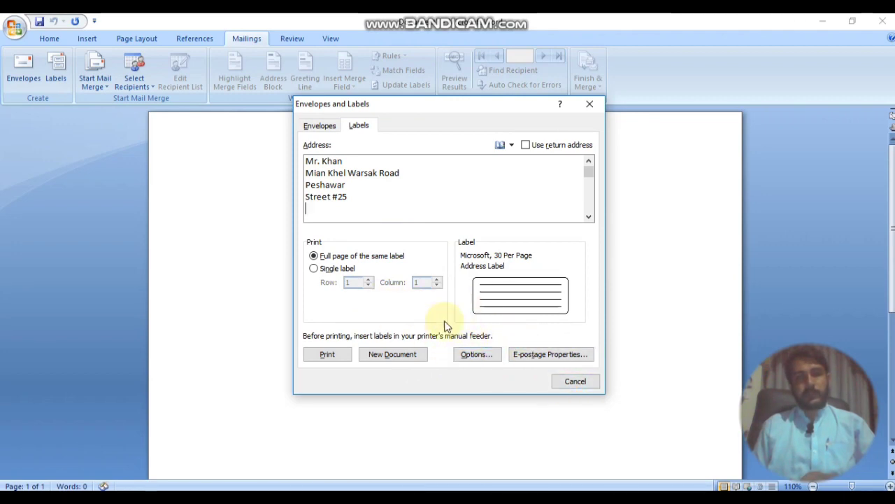
Step: Generate a new document filled with a page of the address labels
click(406, 357)
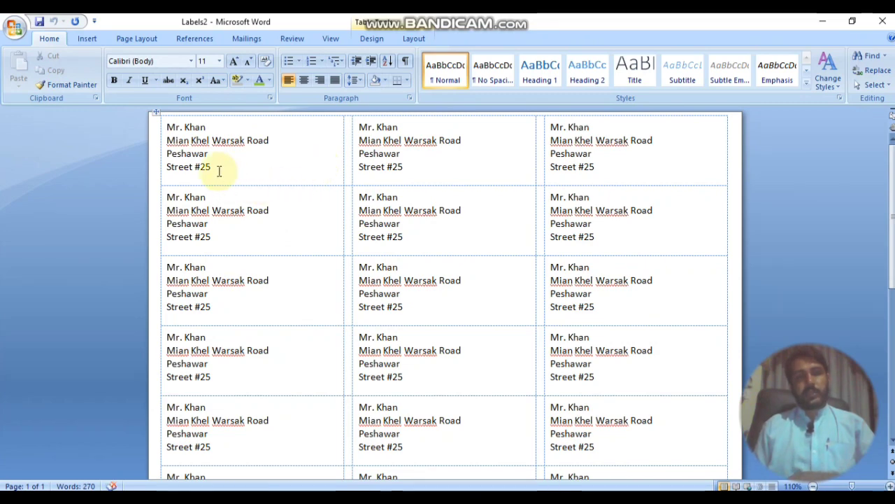
scroll(219, 171, down, 5)
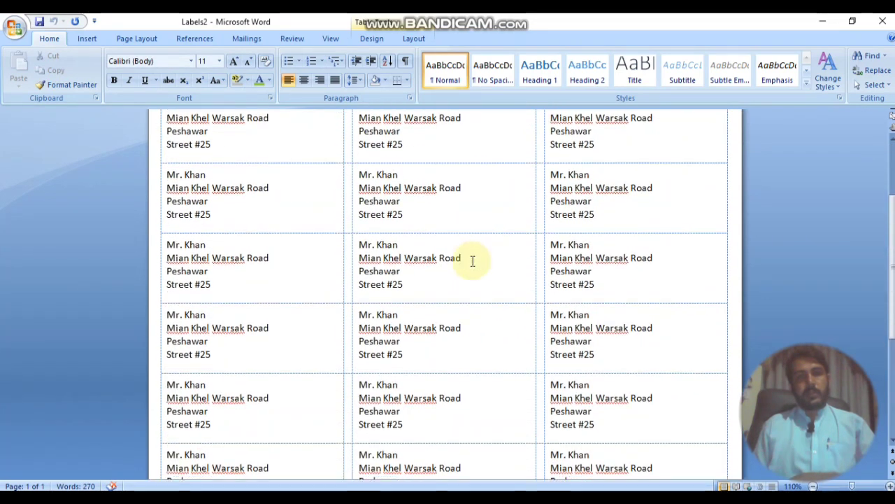
scroll(473, 260, up, 1)
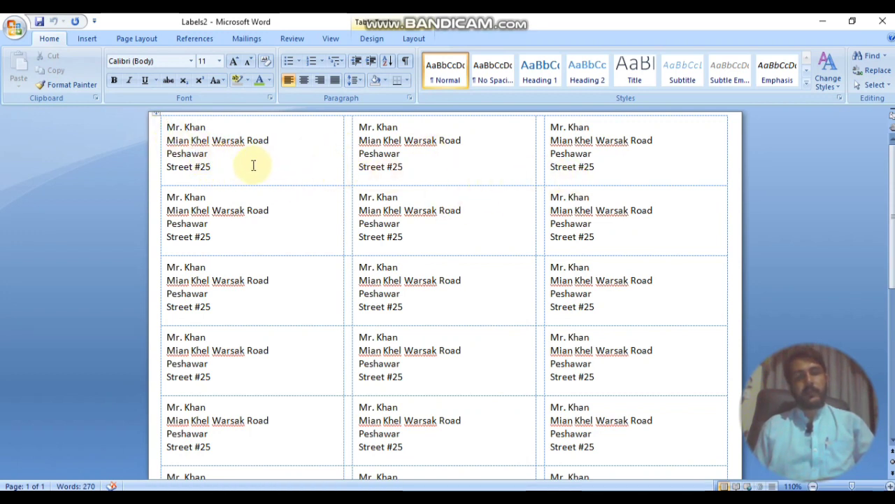
Step: Select lines in a second-column label, then open a new blank document with Ctrl+N
click(247, 40)
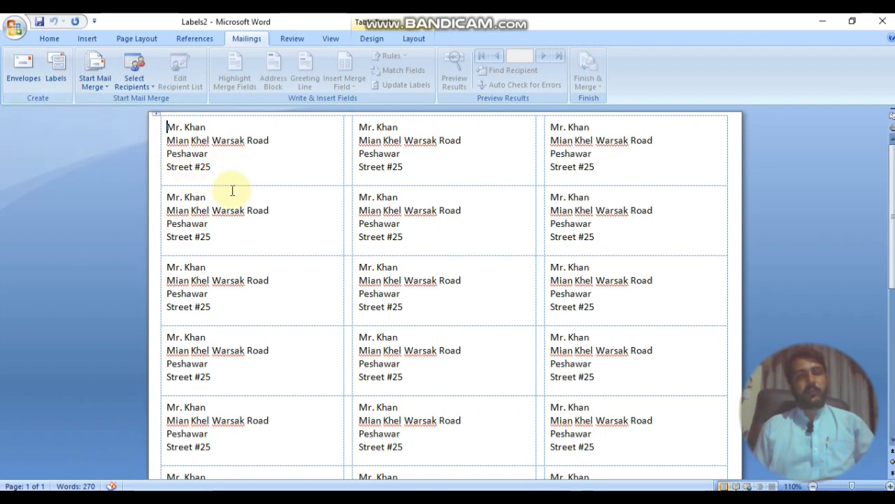
click(412, 175)
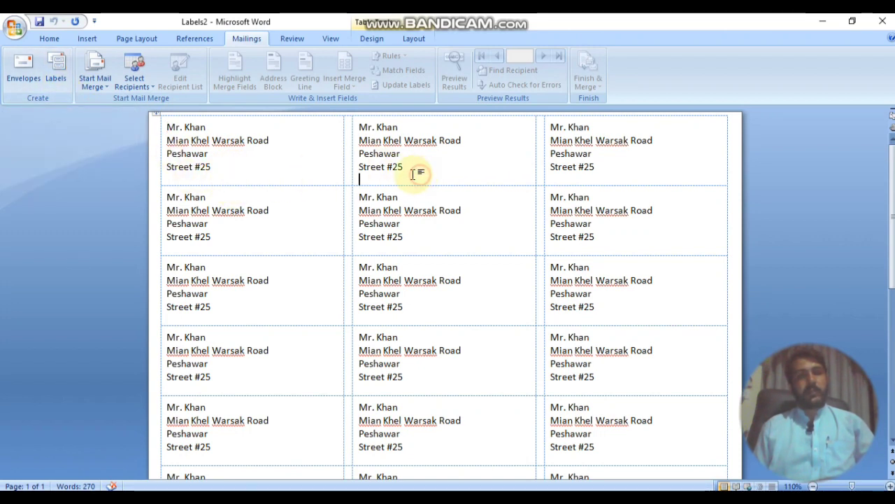
drag(395, 168, 361, 150)
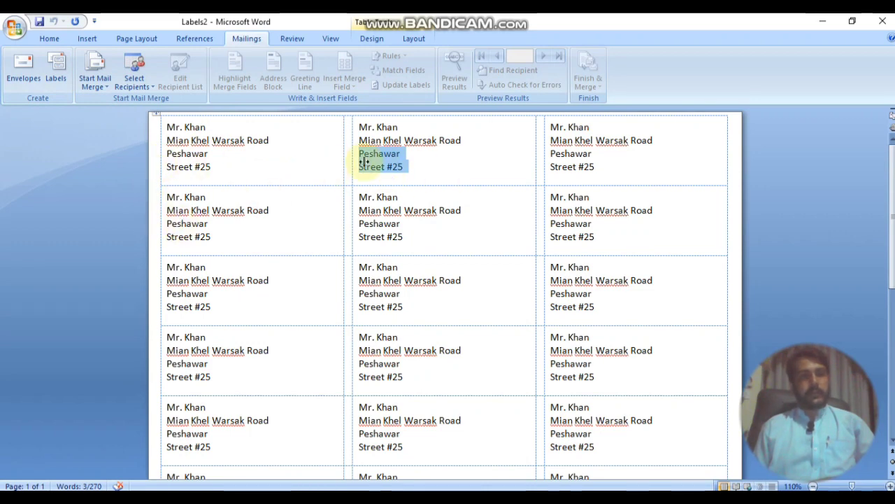
key(ctrl+n)
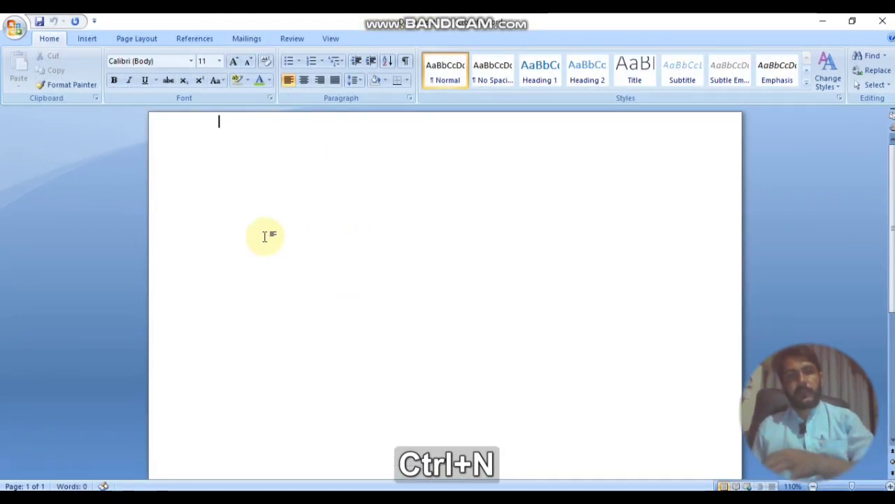
Step: Show the Start Mail Merge list of document types on the Mailings tab
click(241, 40)
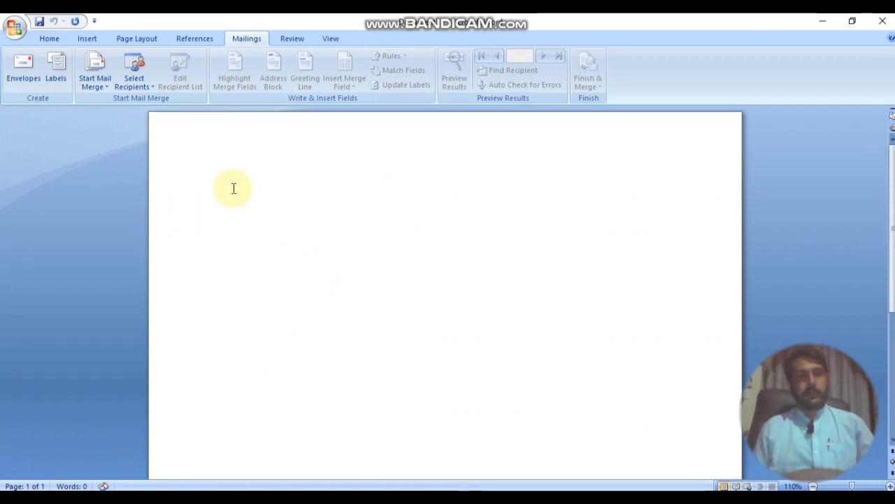
click(110, 90)
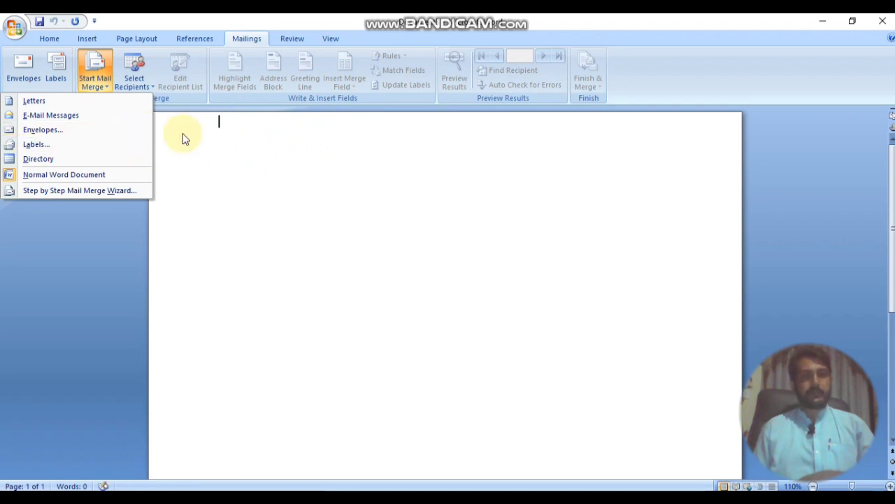
click(208, 156)
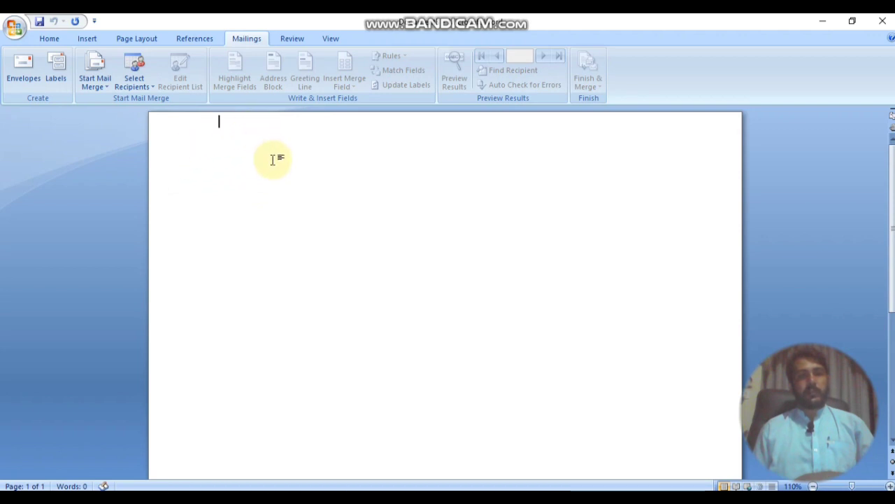
click(107, 89)
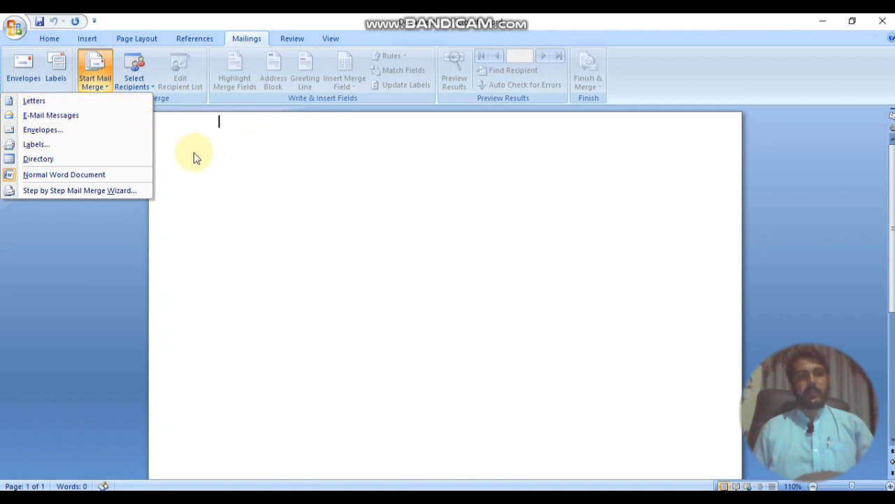
click(81, 135)
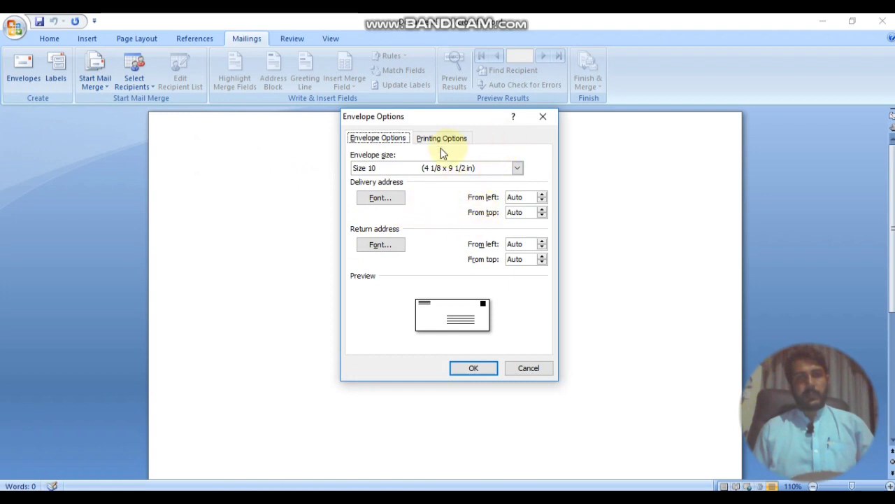
click(149, 87)
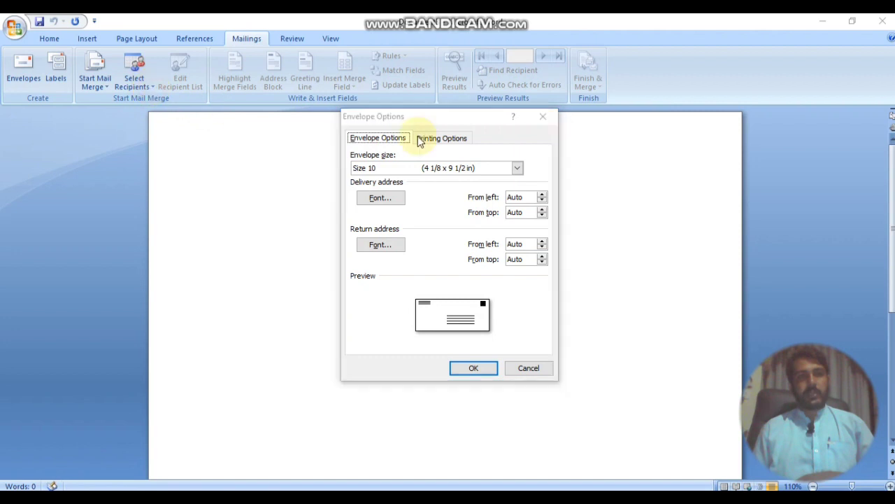
click(529, 367)
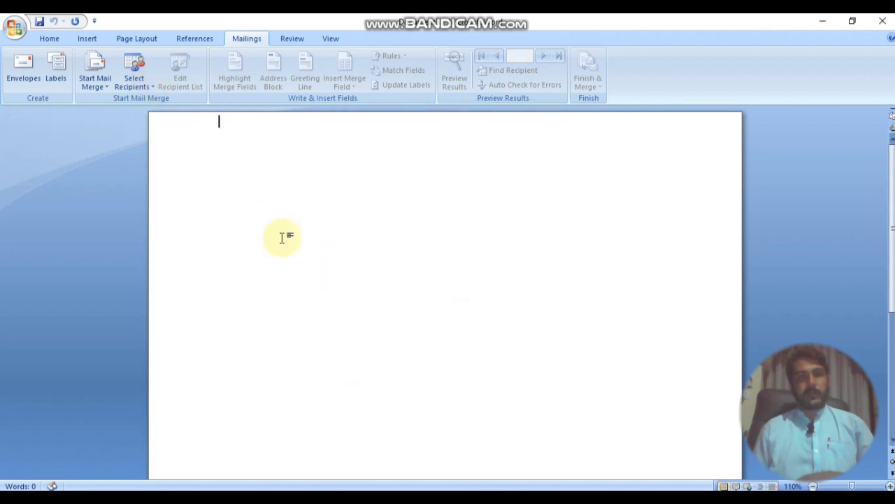
Step: Start a brand-new recipient list with Select Recipients > Type New List
click(144, 83)
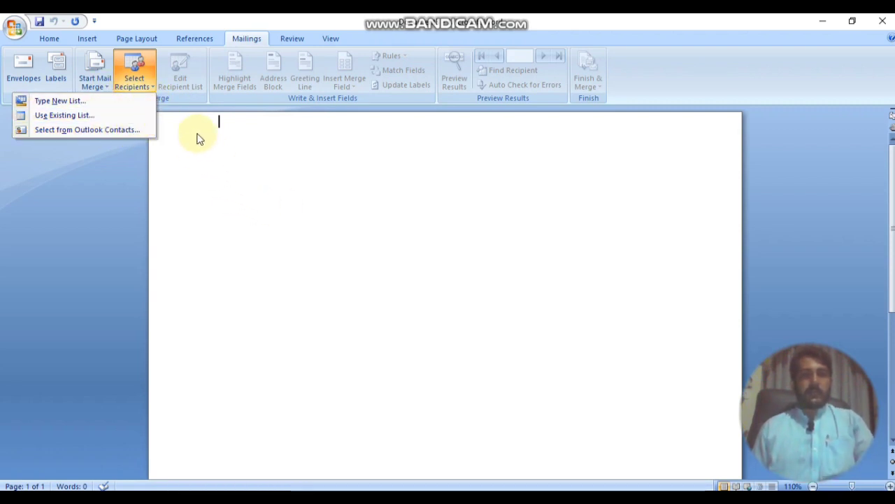
click(110, 104)
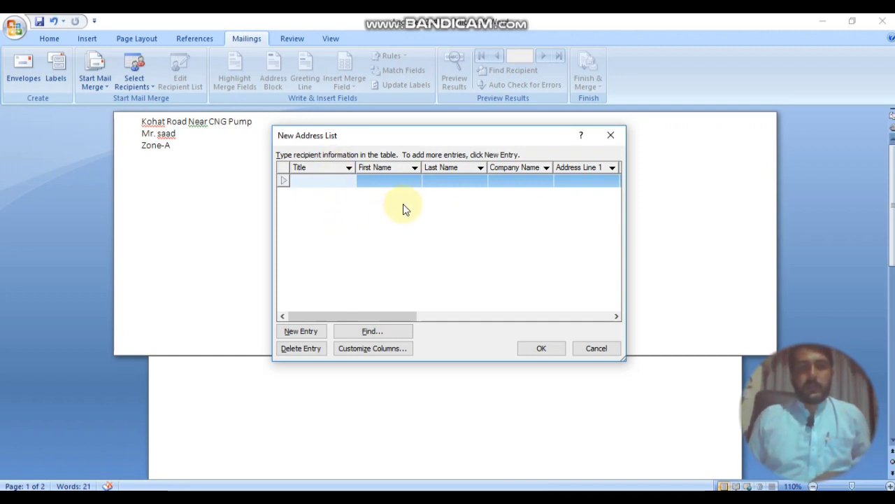
Step: Reposition the New Address List window, remove the extra blank entry, and open Customize Columns
mouse_move(377, 136)
mouse_down()
mouse_move(449, 152)
mouse_move(395, 134)
mouse_up()
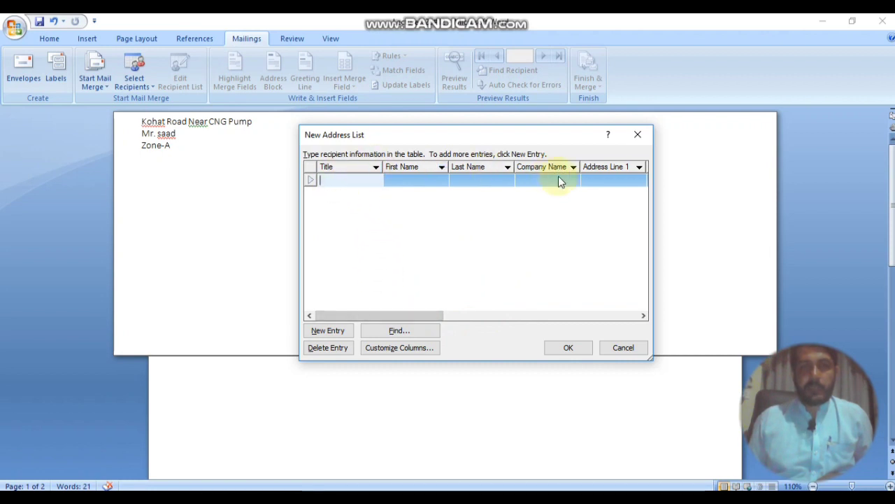
drag(439, 315, 341, 301)
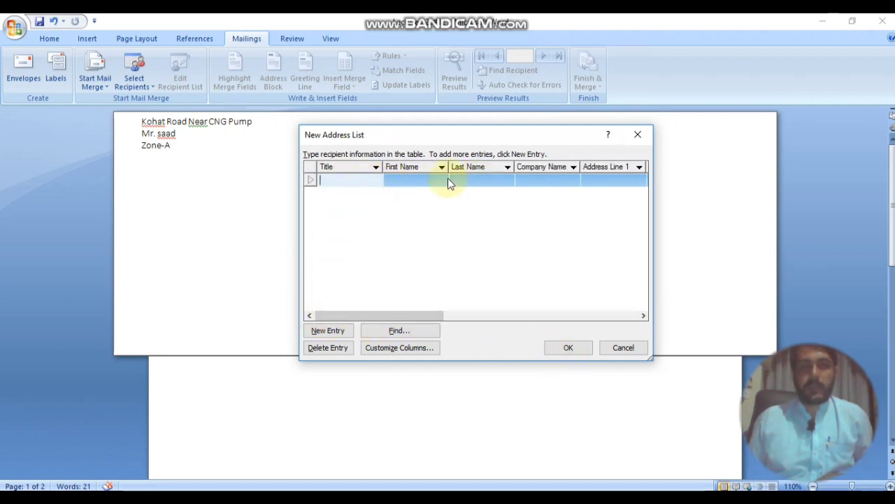
click(341, 334)
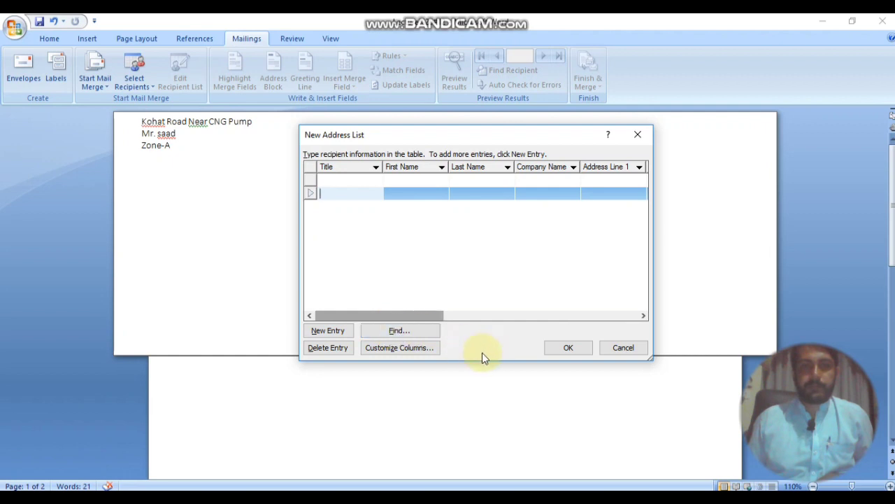
click(342, 350)
click(426, 294)
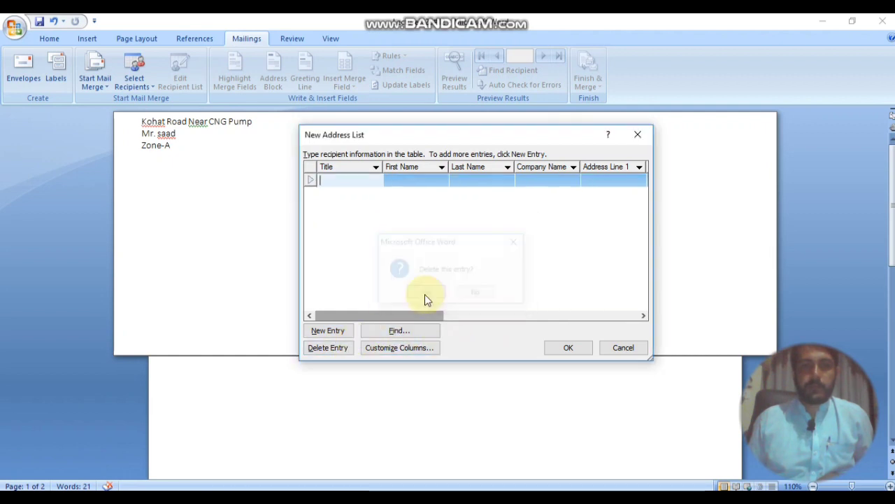
click(410, 350)
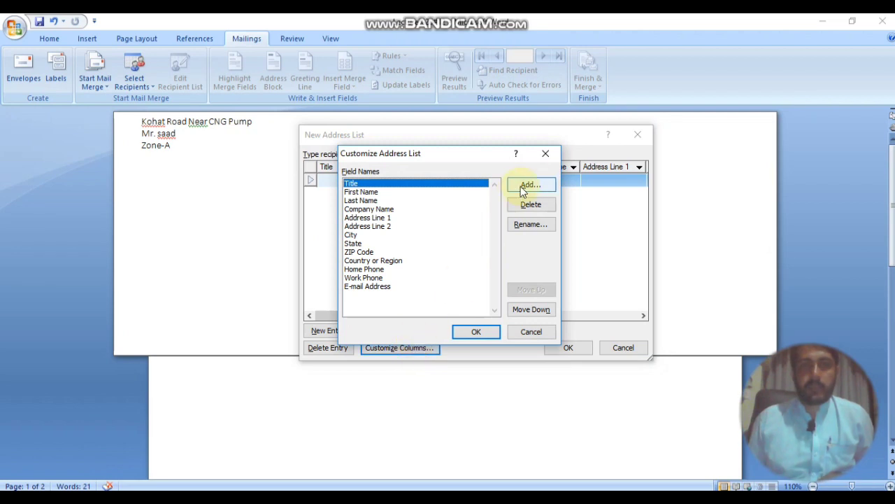
Step: Delete the E-mail Address and Work Phone fields from the address list
click(545, 154)
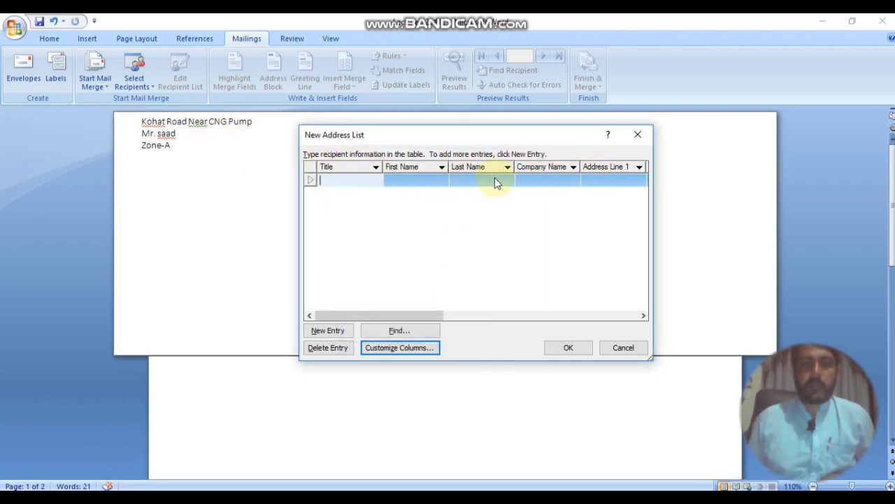
click(413, 350)
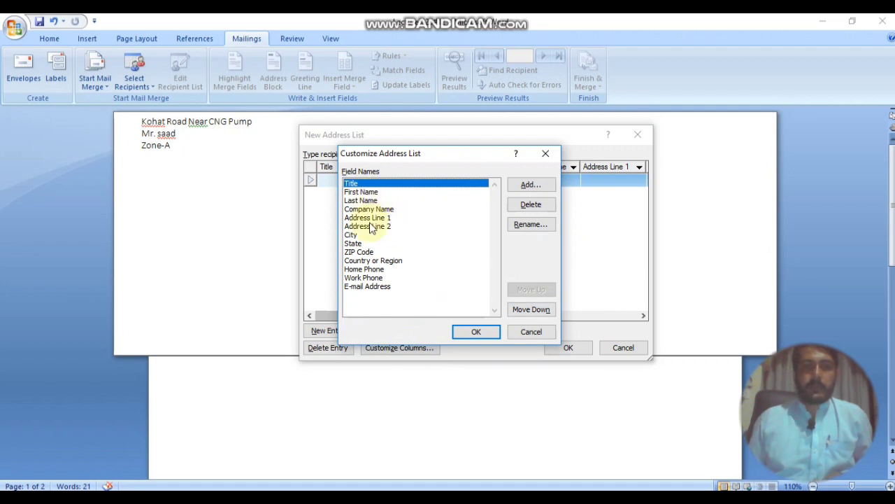
click(372, 287)
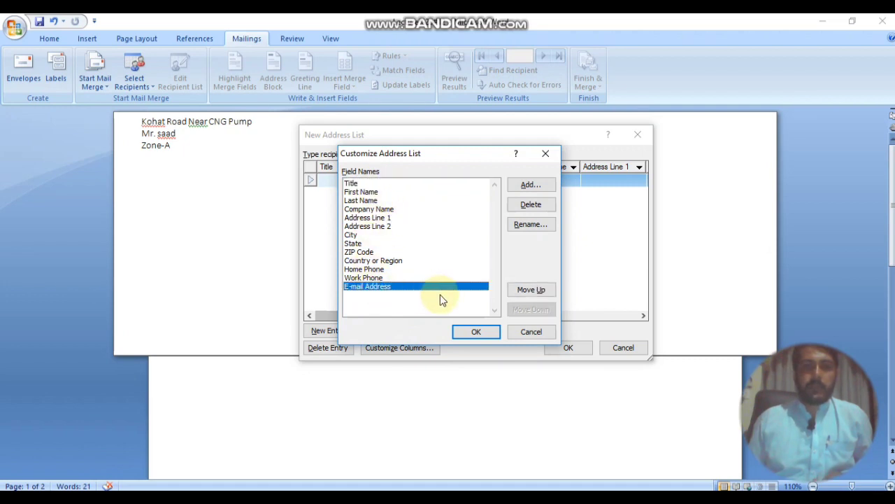
click(531, 206)
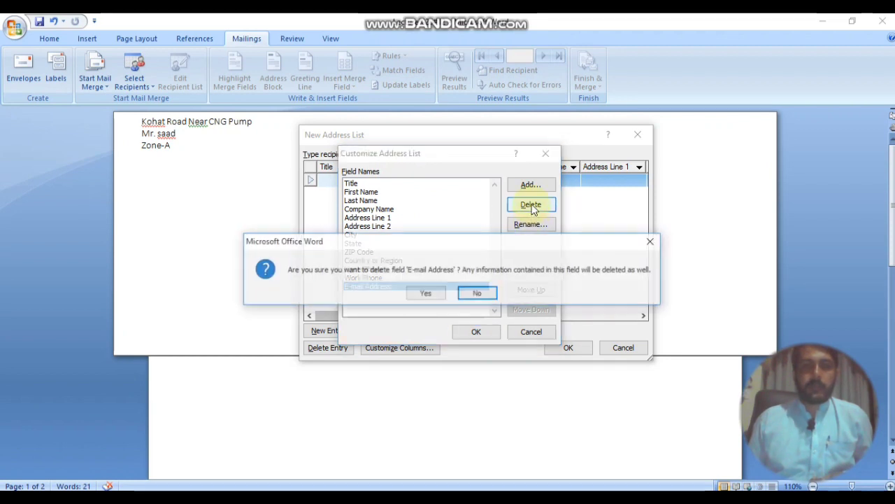
click(432, 293)
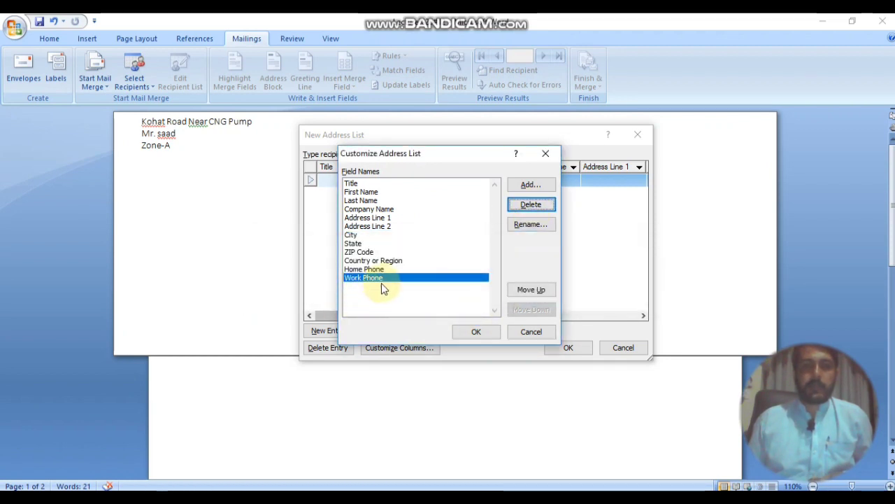
click(528, 209)
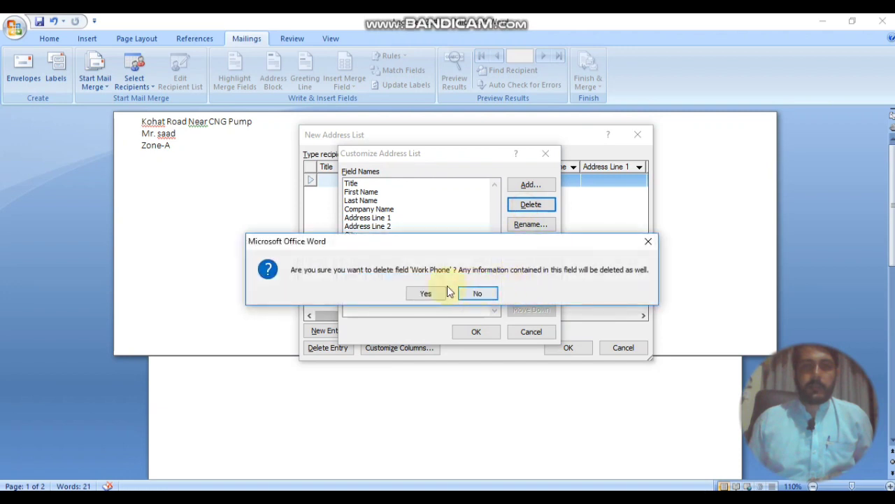
click(425, 294)
Step: Delete the Title field and begin renaming First Name
click(414, 193)
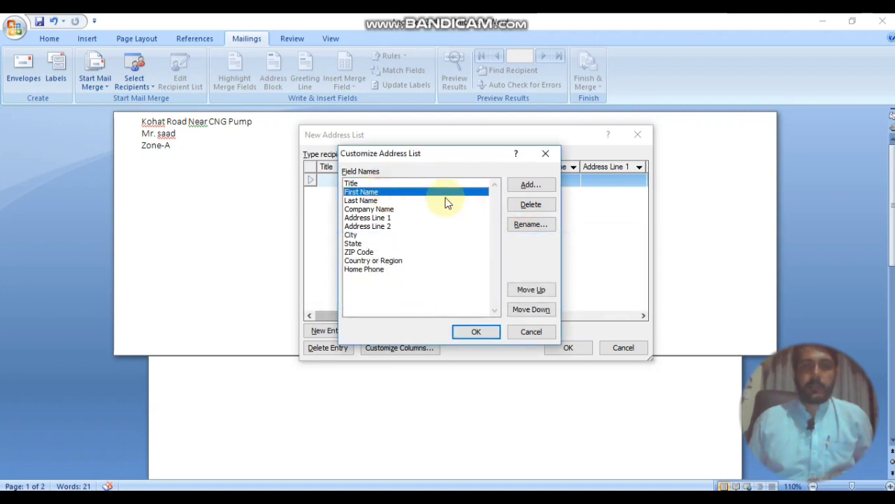
click(413, 183)
click(530, 205)
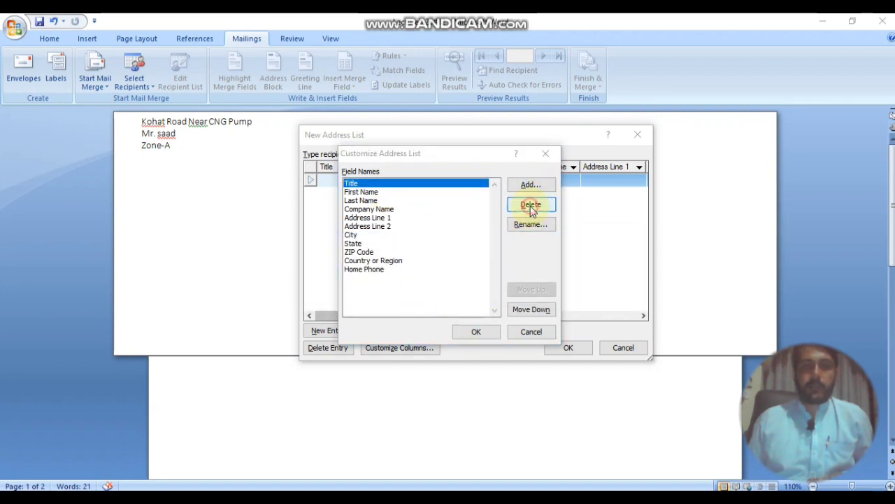
click(425, 294)
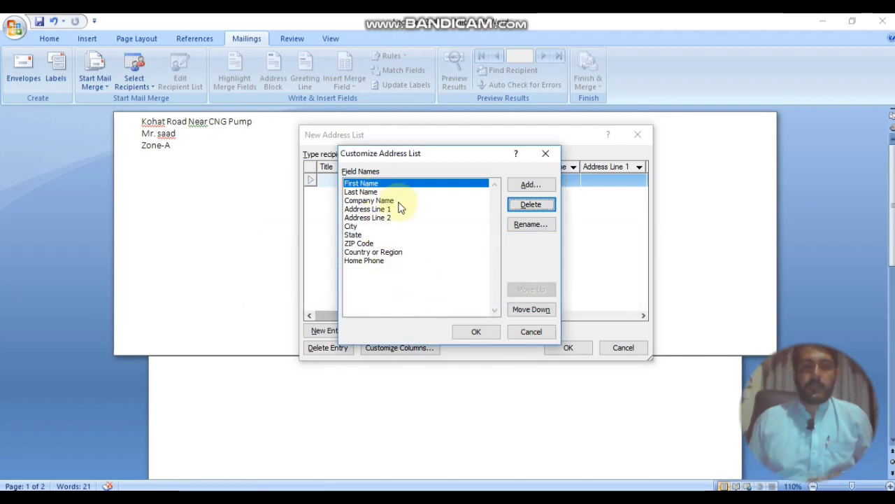
click(530, 223)
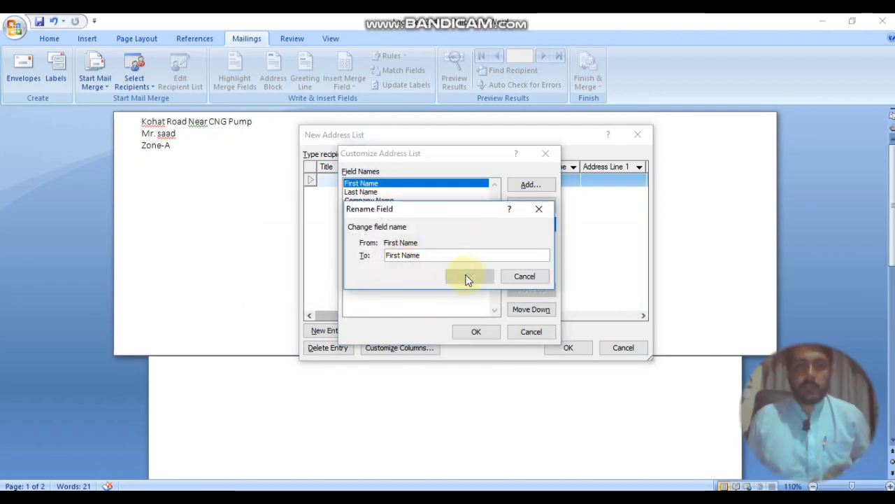
Step: Rename First Name to Name and delete the Last Name field
key(BackSpace)
key(BackSpace)
key(BackSpace)
key(BackSpace)
key(BackSpace)
key(BackSpace)
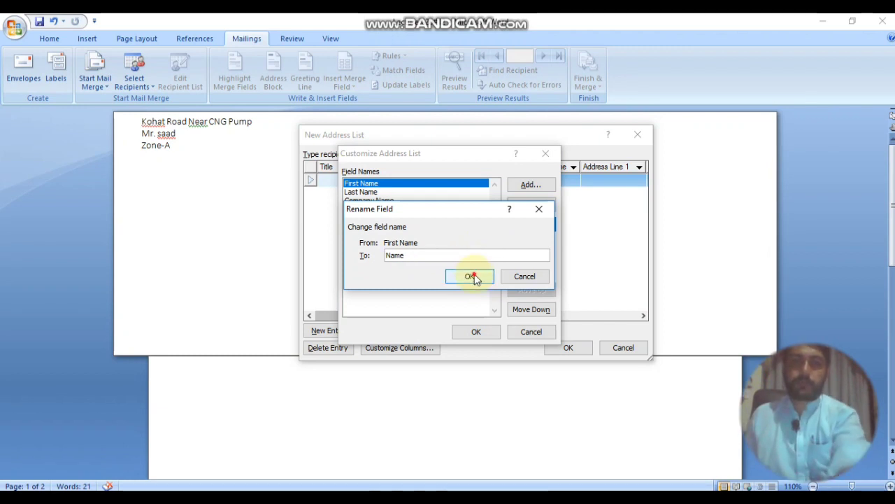
click(473, 276)
click(422, 199)
click(420, 192)
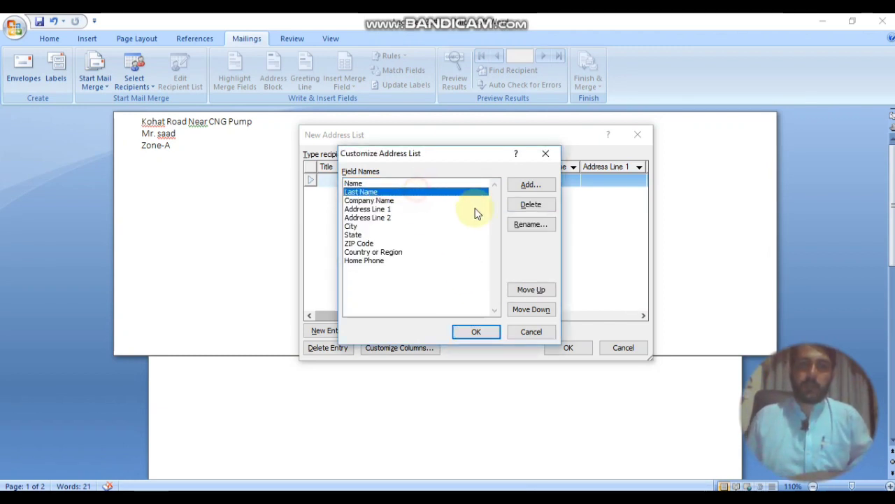
click(531, 204)
click(429, 292)
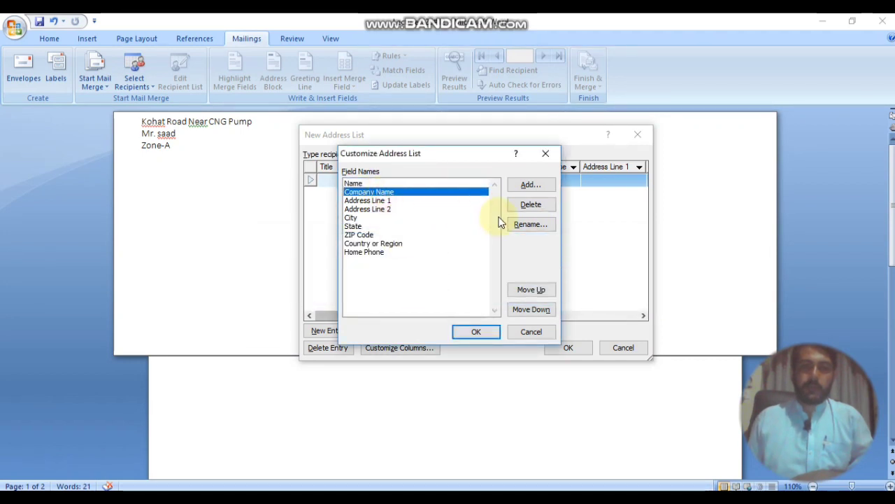
Step: Rename Address Line 1 to Company Name, working past the duplicate-name errors
click(398, 201)
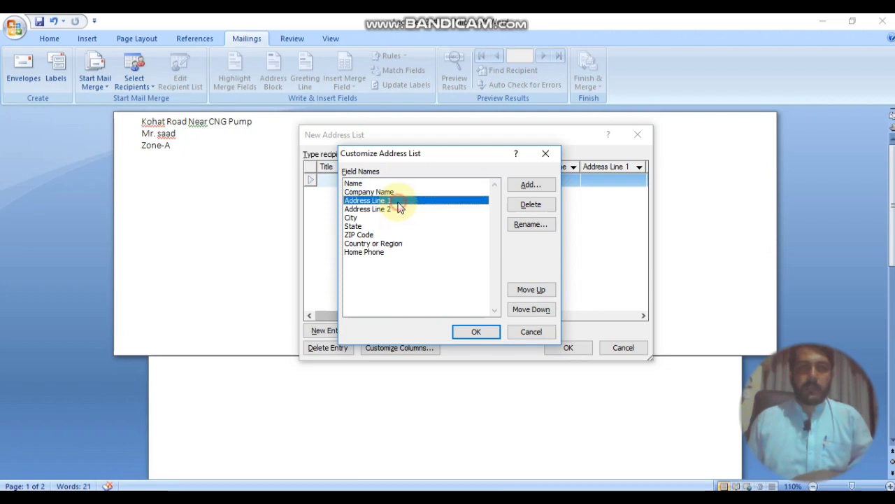
click(526, 224)
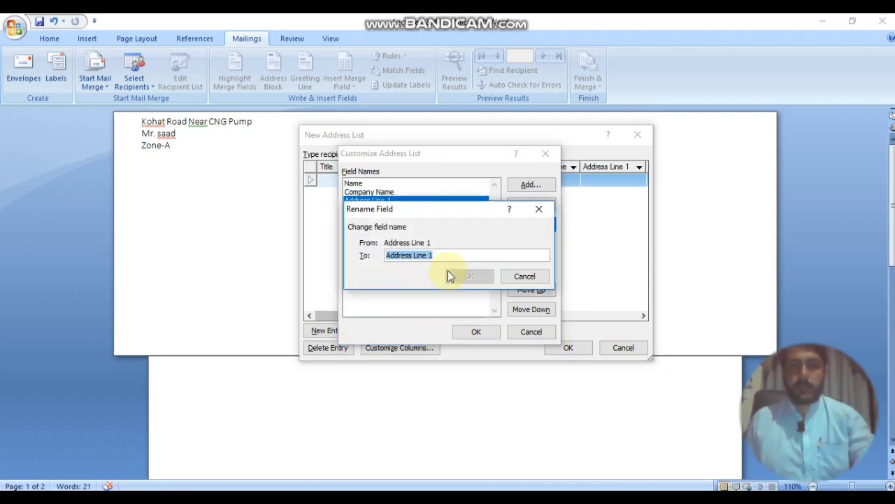
text(Co)
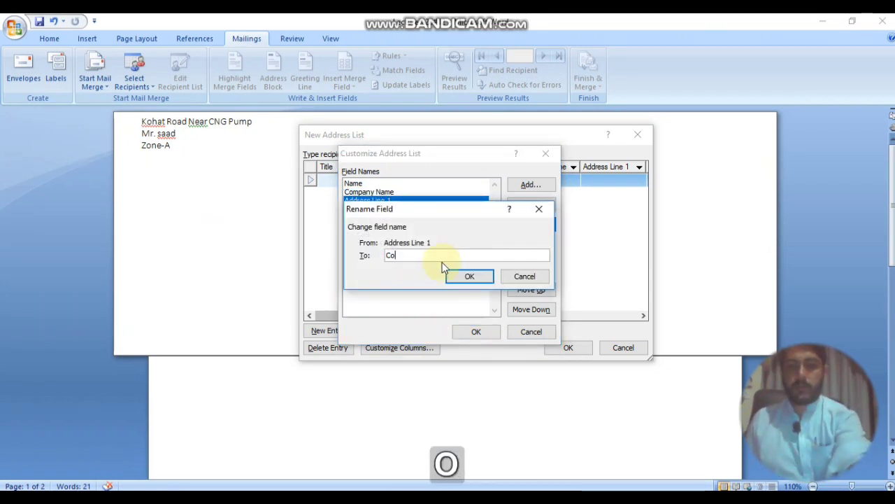
text(mpn)
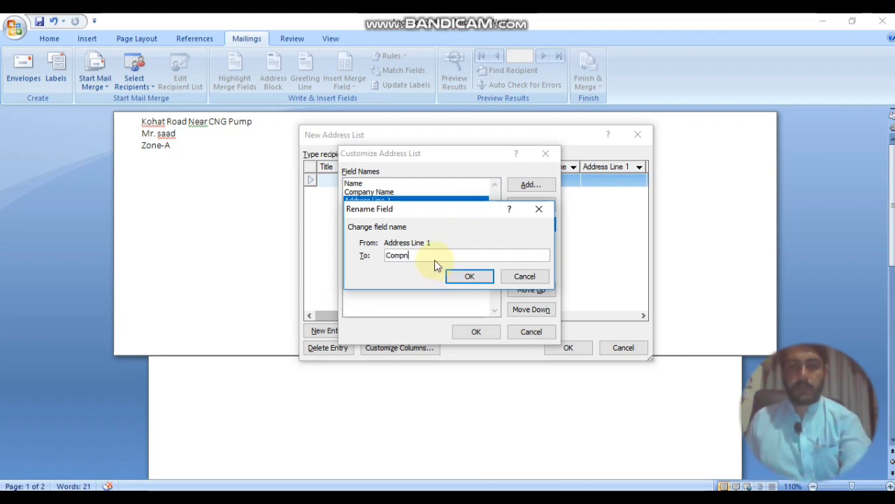
key(BackSpace)
text(any)
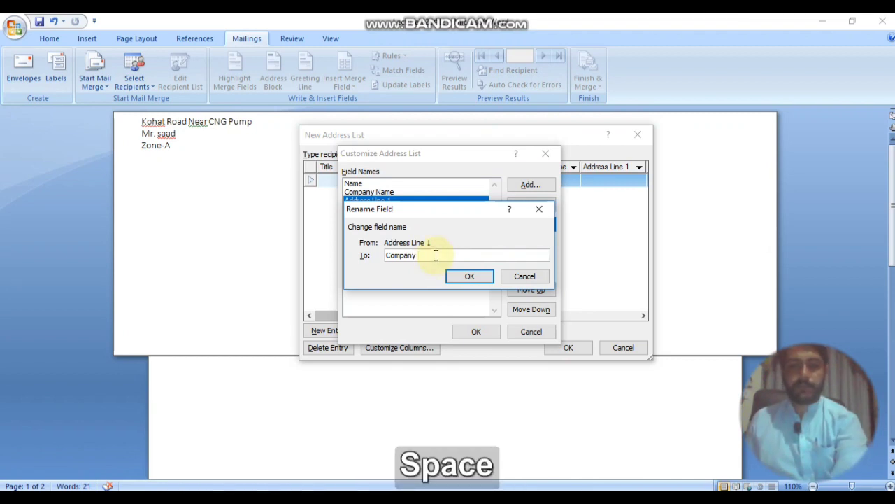
text( Name)
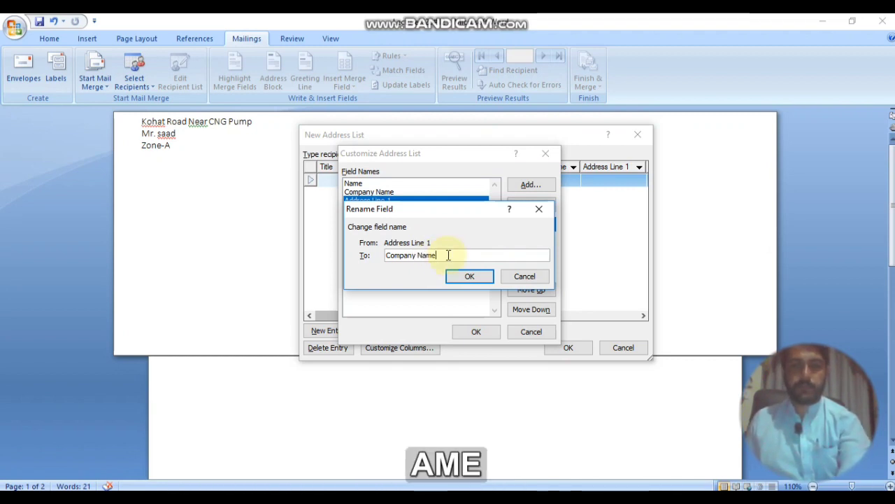
click(464, 275)
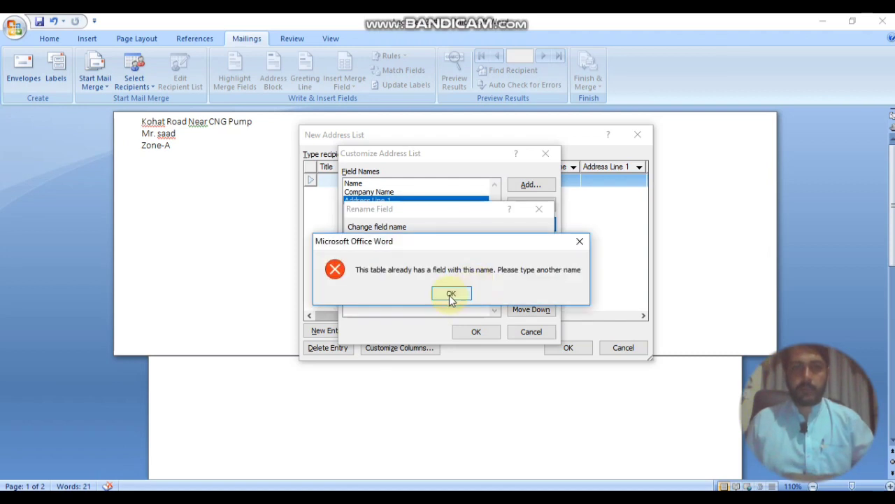
click(451, 294)
click(473, 280)
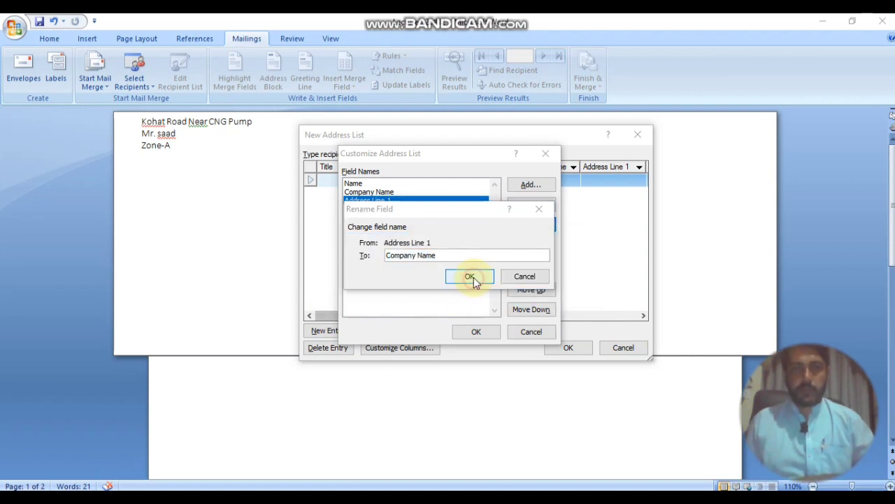
click(450, 294)
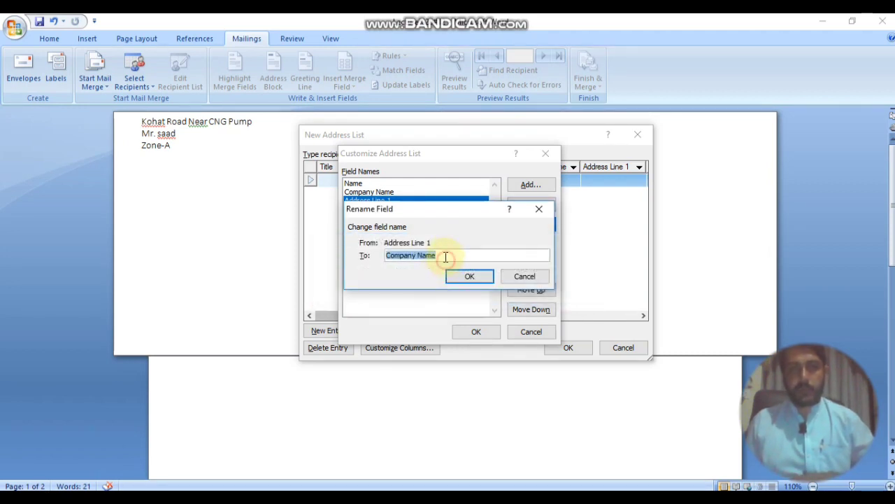
click(445, 256)
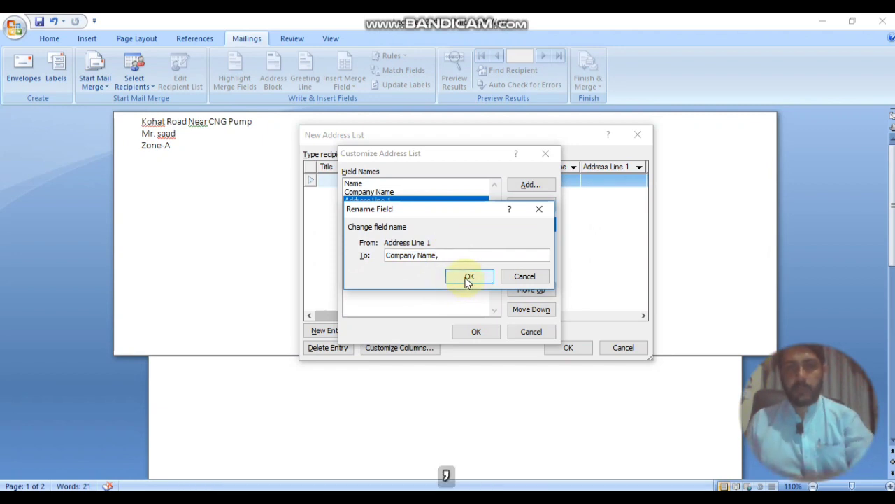
click(462, 279)
Step: Rename the original Company Name field to Father Name
click(400, 192)
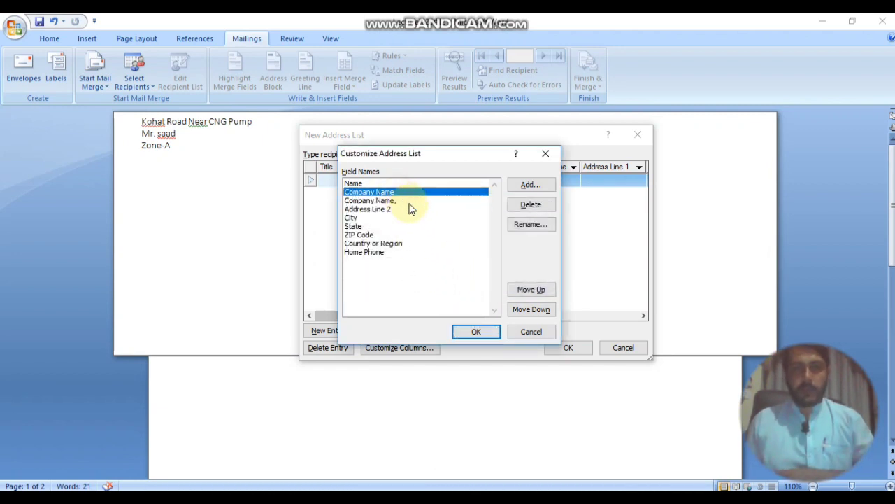
click(529, 224)
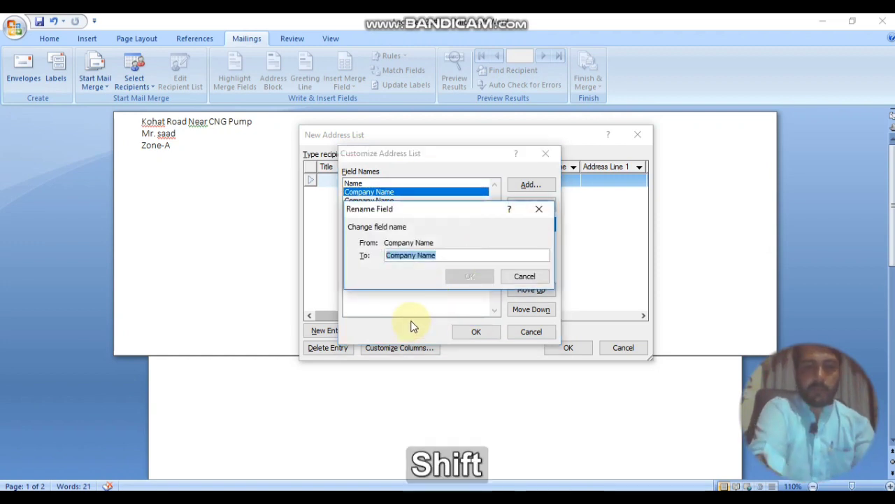
text(Fatherb)
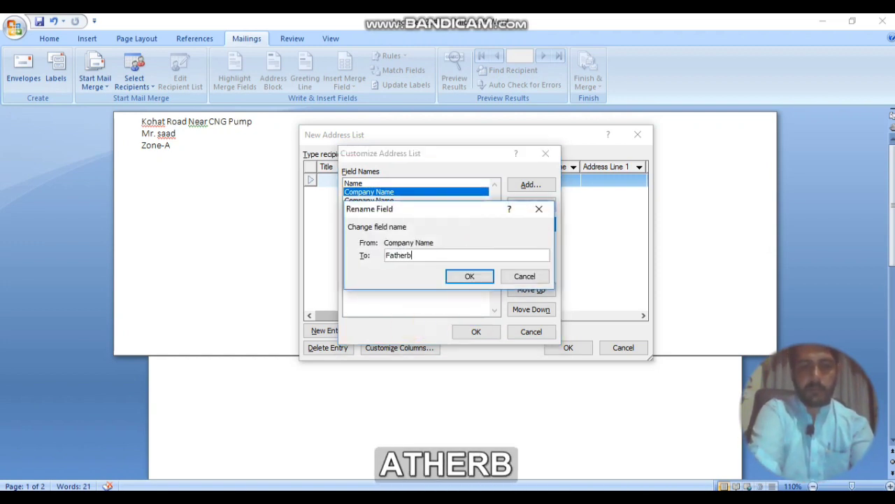
key(BackSpace)
text( Name)
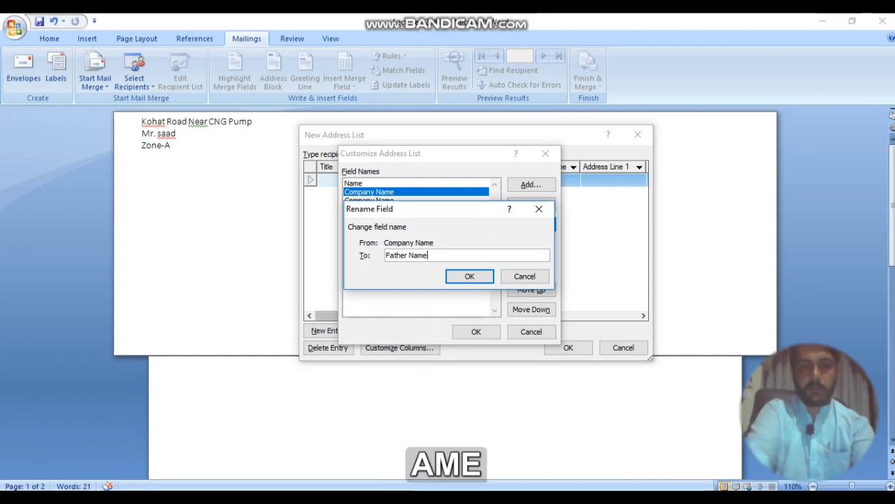
click(484, 277)
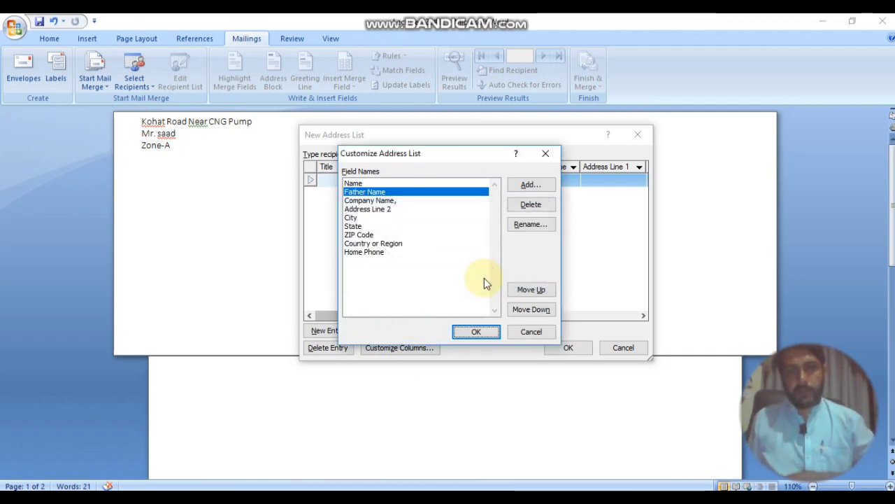
click(392, 208)
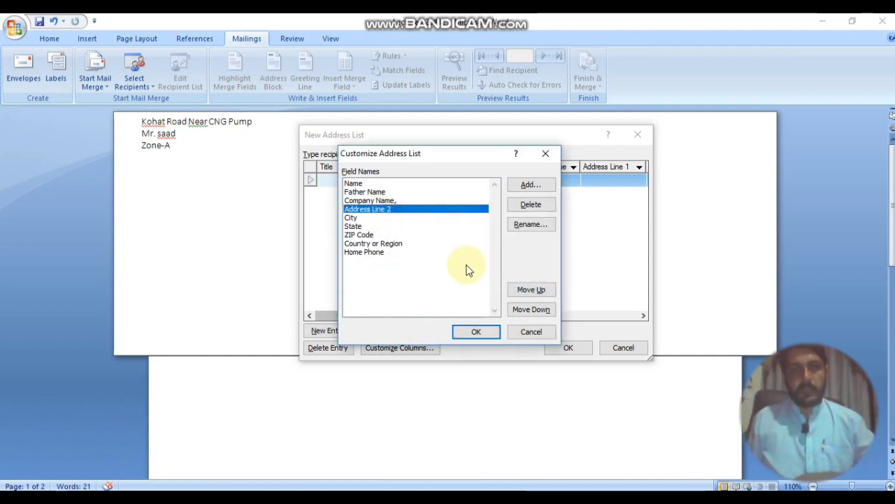
click(401, 224)
click(395, 218)
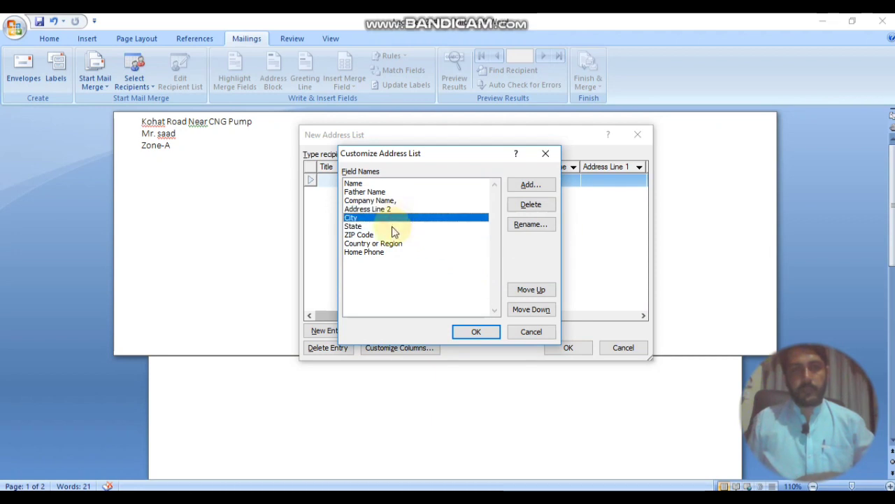
click(391, 226)
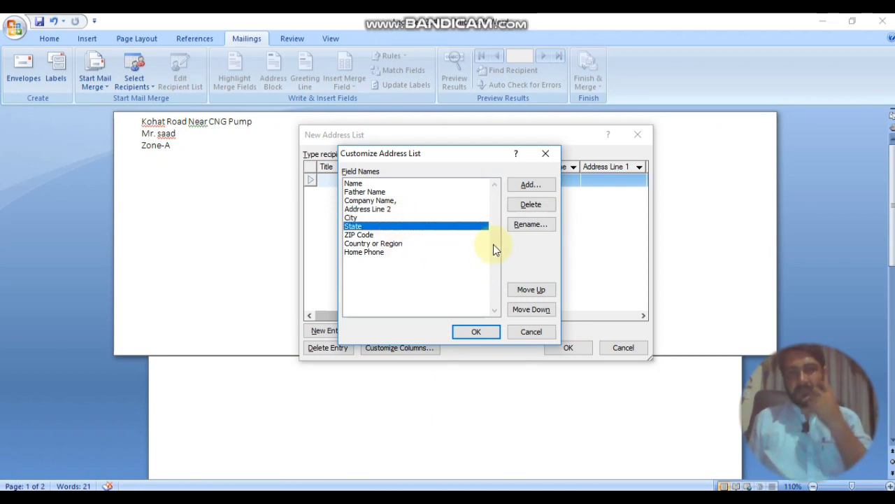
Step: Delete the State, ZIP Code and Country or Region fields, leaving City and Home Phone
click(532, 204)
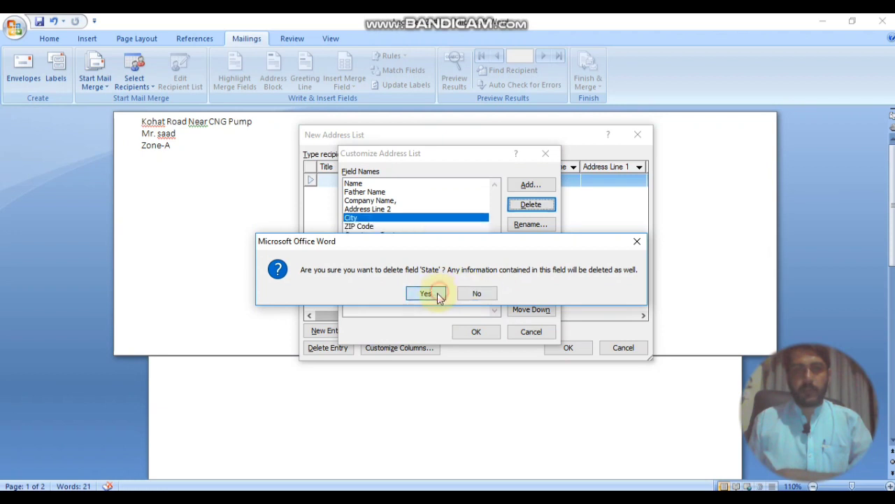
click(435, 295)
click(395, 227)
click(531, 205)
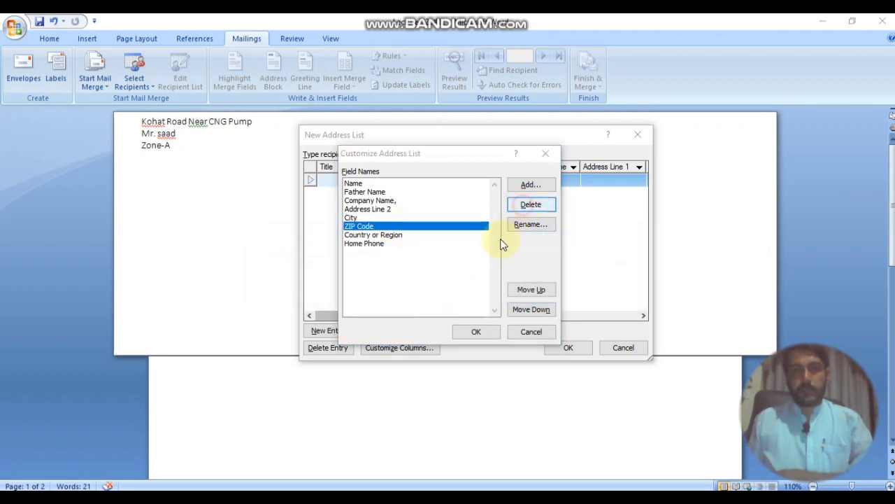
click(426, 294)
click(379, 227)
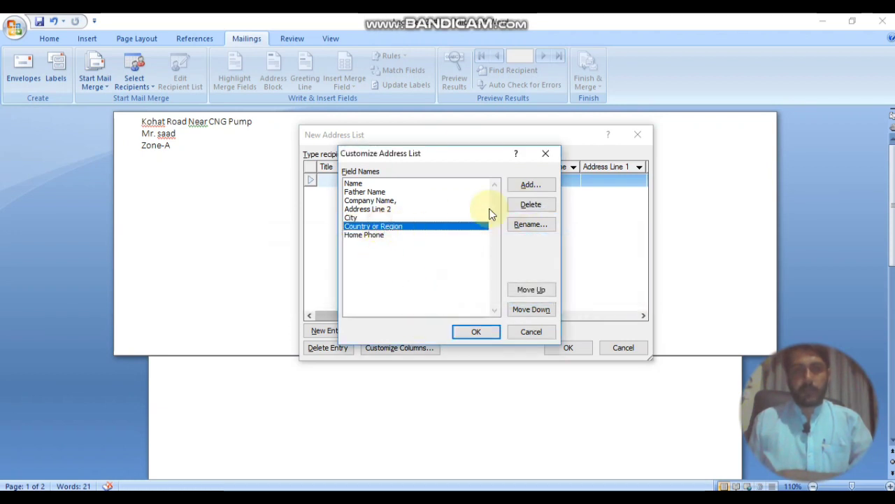
click(531, 205)
click(426, 294)
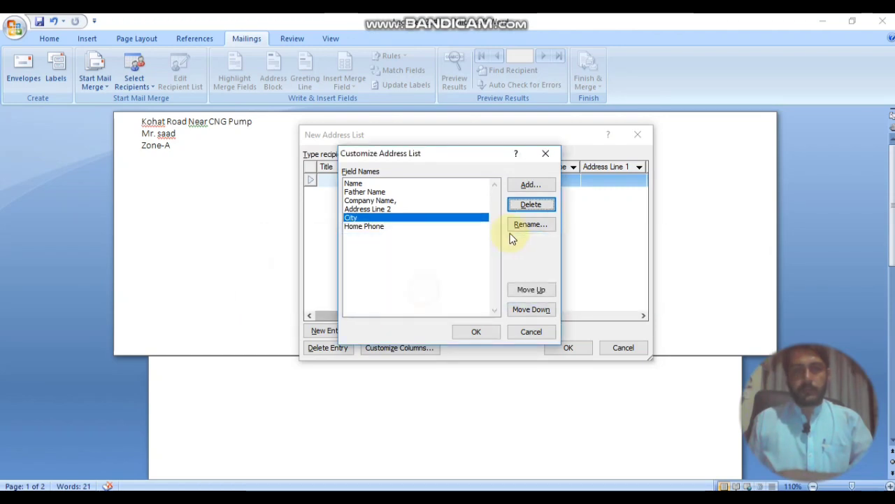
click(419, 228)
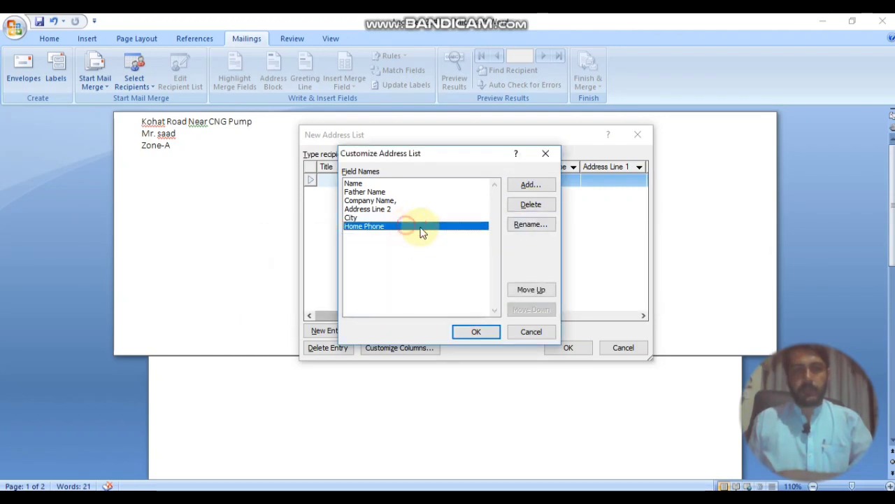
Step: Apply the field changes and type the first recipient's name
click(479, 332)
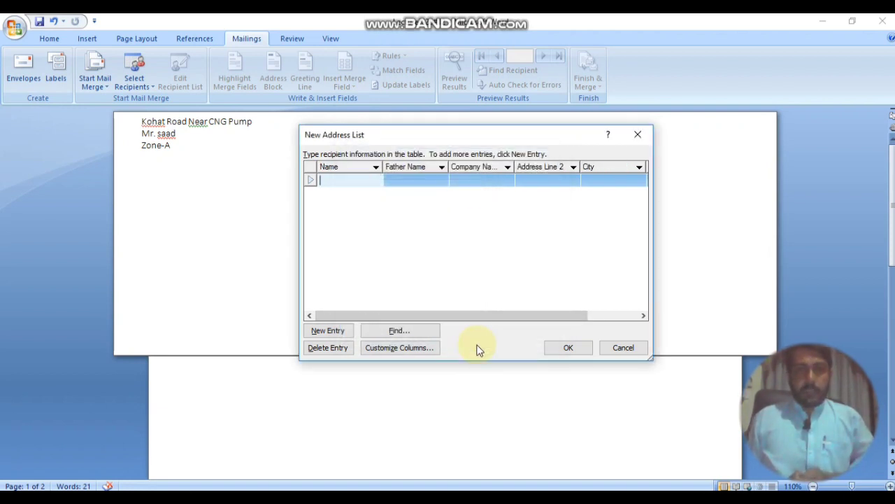
drag(441, 315, 350, 311)
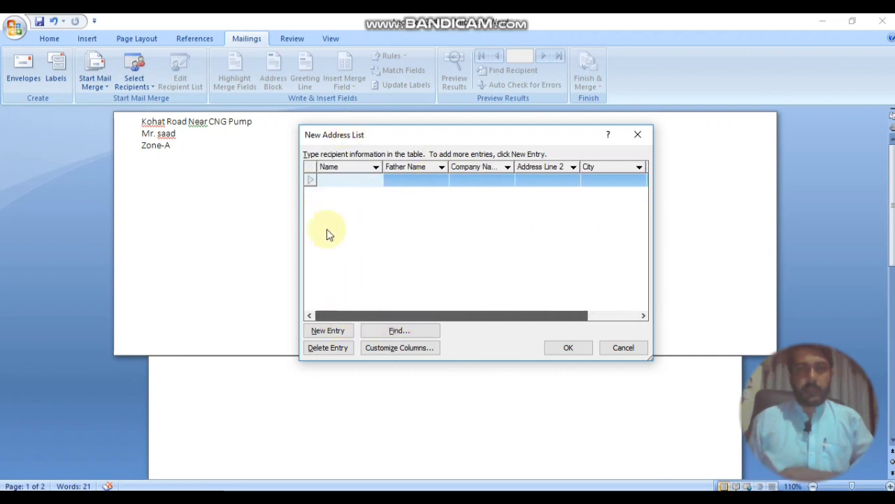
drag(409, 315, 312, 301)
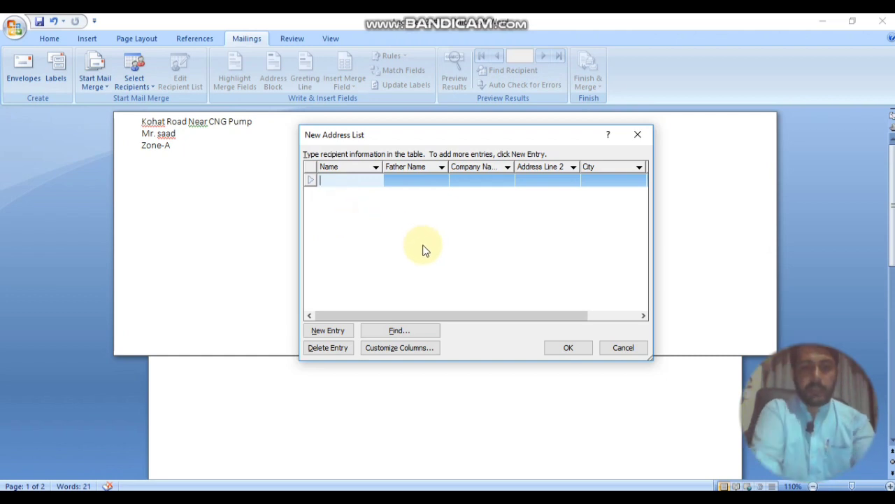
text(Ali)
key(Right)
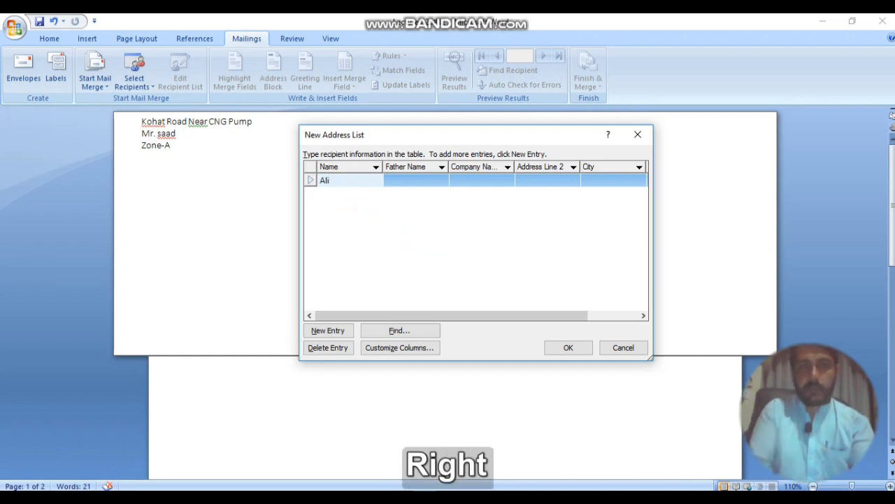
Step: Fill the first record's father name, company ZKB, address and city Peshawar
click(428, 183)
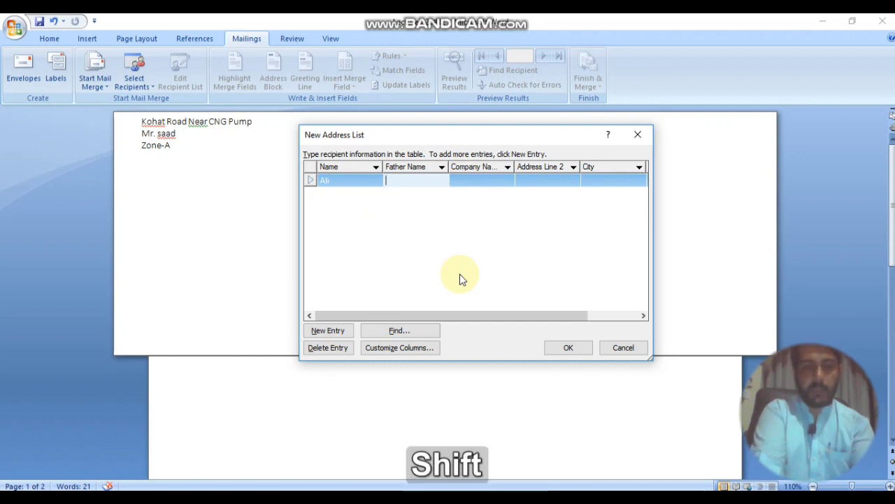
text(Jaan)
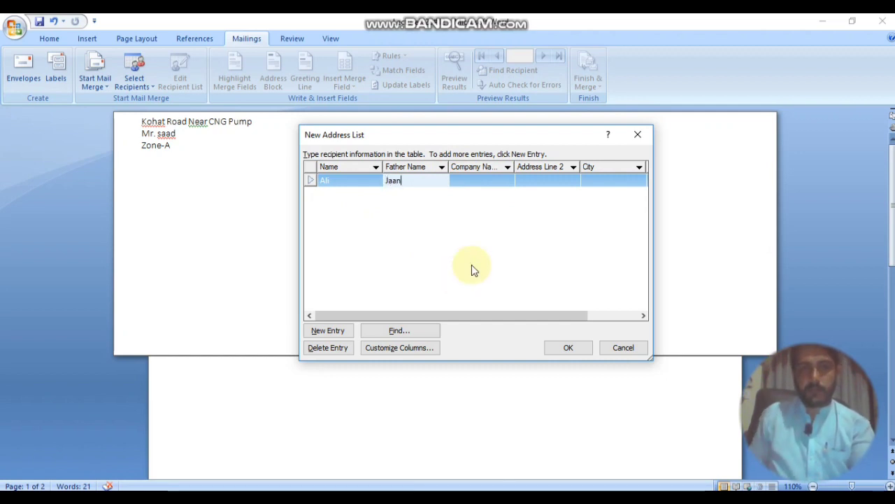
click(484, 181)
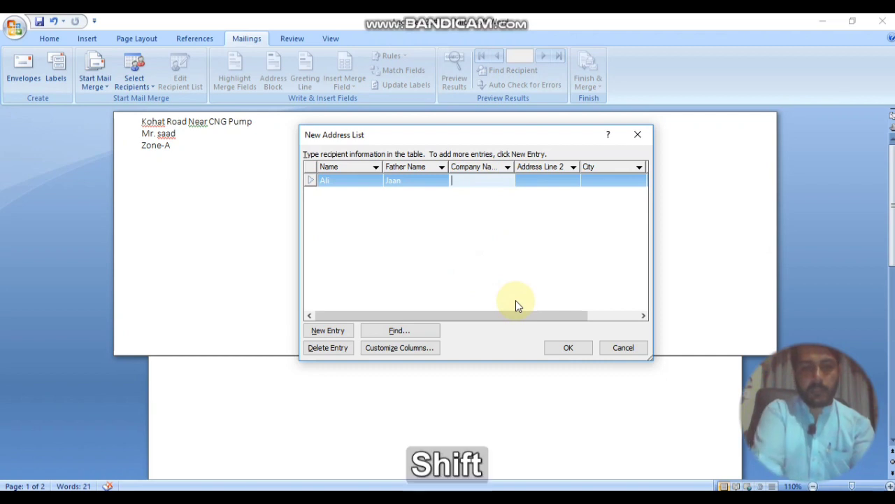
text(ZKB)
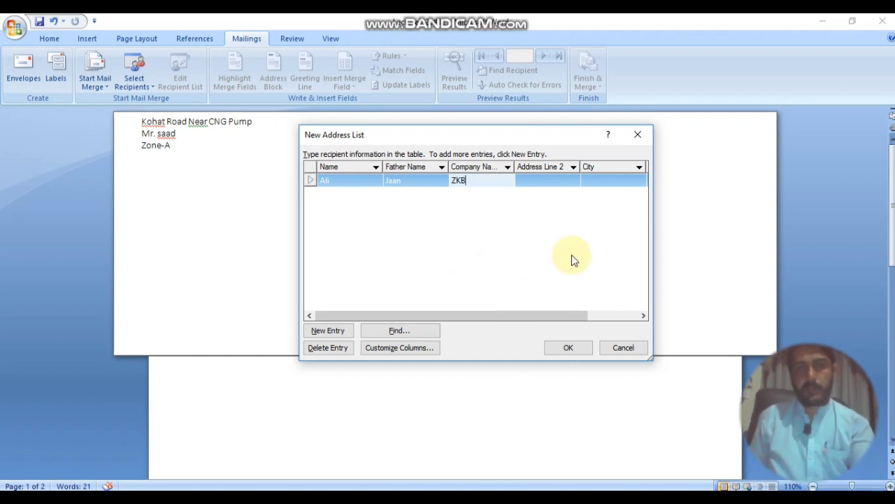
click(545, 184)
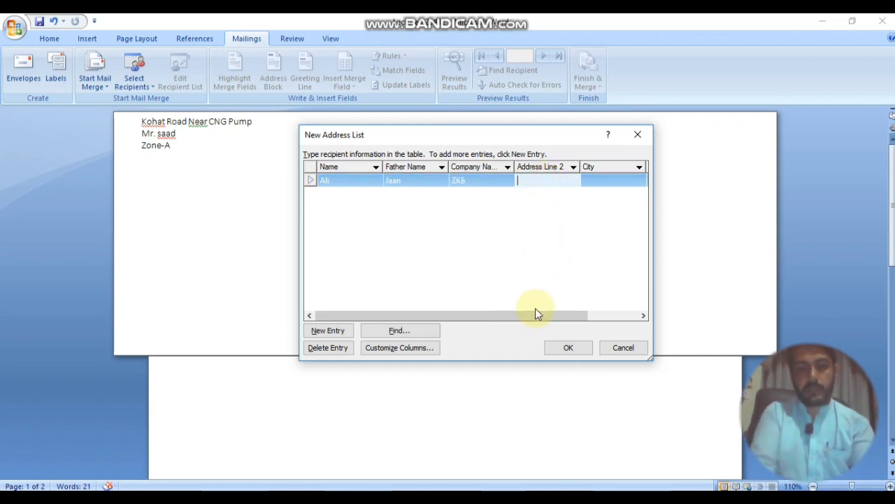
text(Pes)
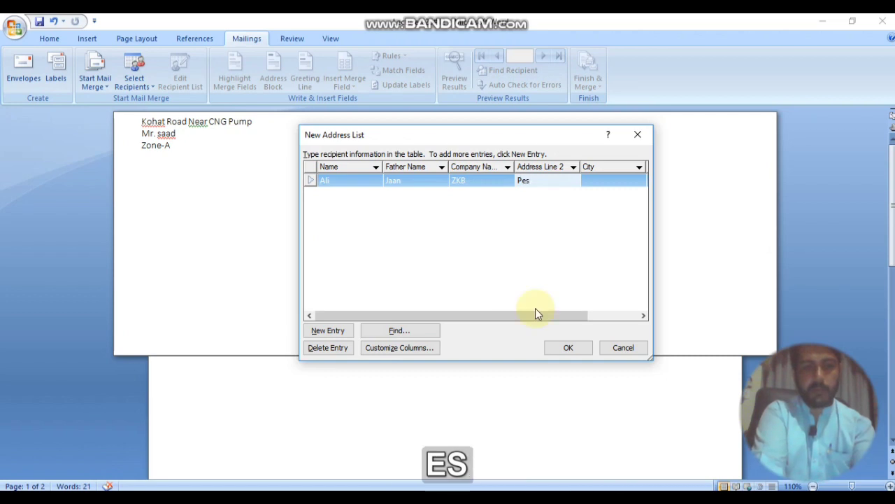
text(hawar)
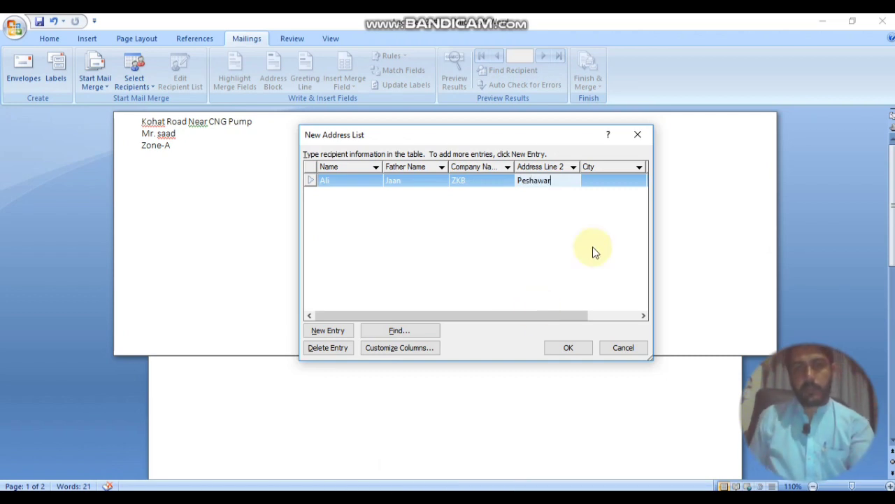
click(601, 178)
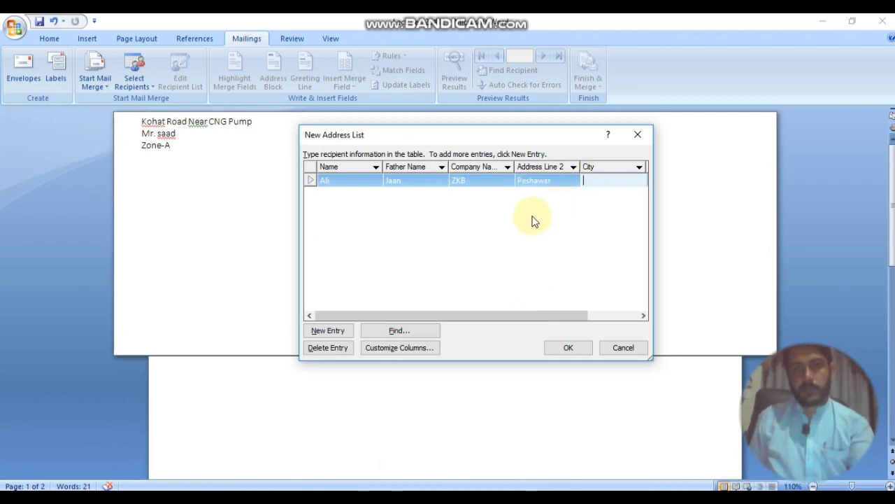
text(Peshawar)
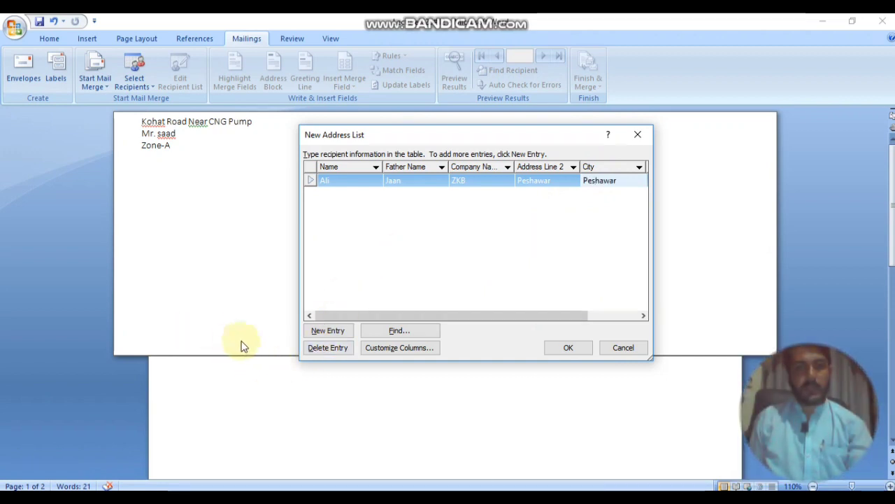
Step: Replace the first record's Address Line 2 with the corrected locality
click(529, 182)
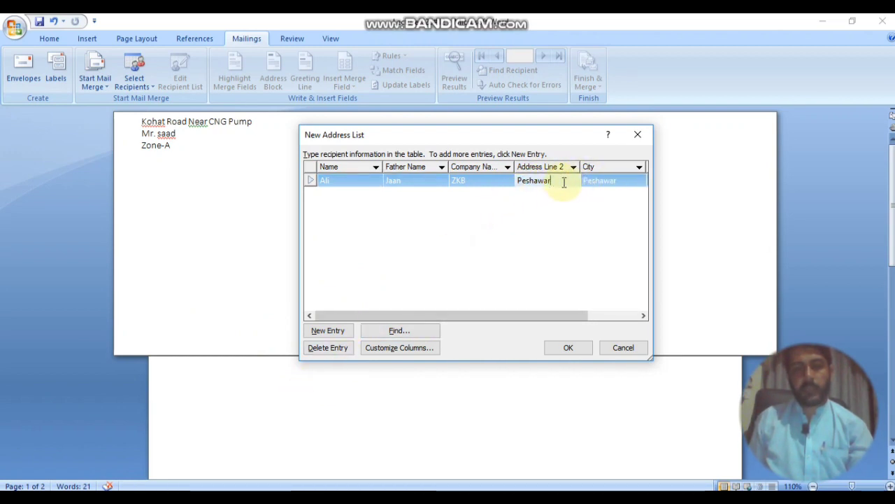
drag(563, 182, 516, 183)
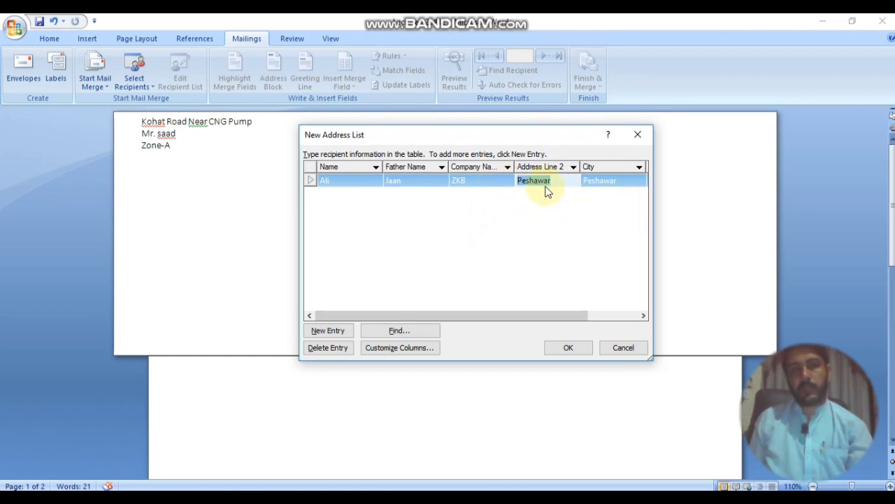
text(Mi)
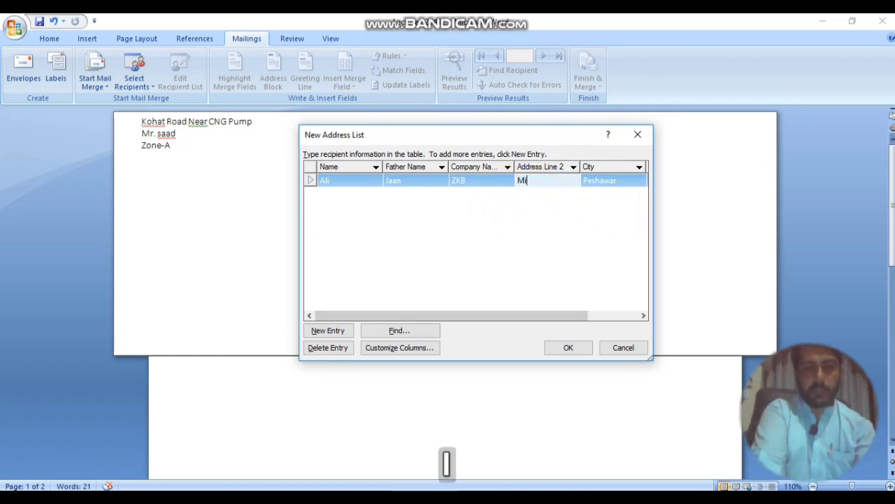
text(an Khel)
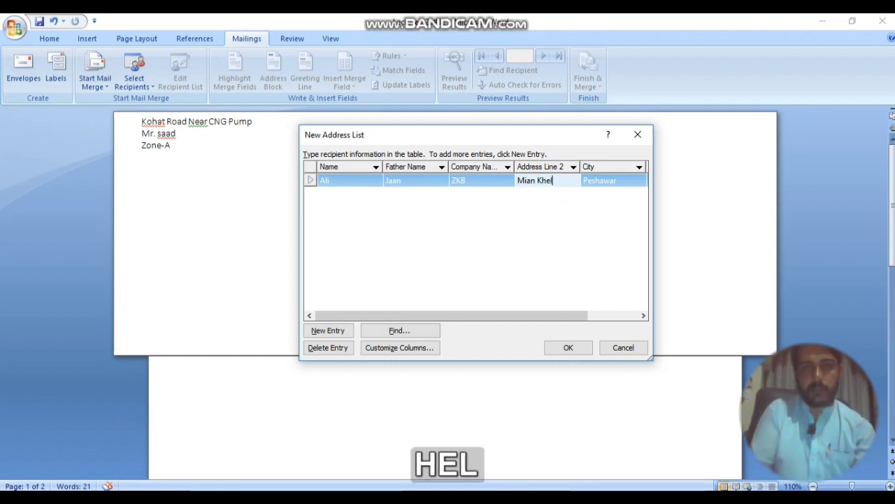
Step: Enter the first recipient's home phone number and start a new entry row
click(620, 180)
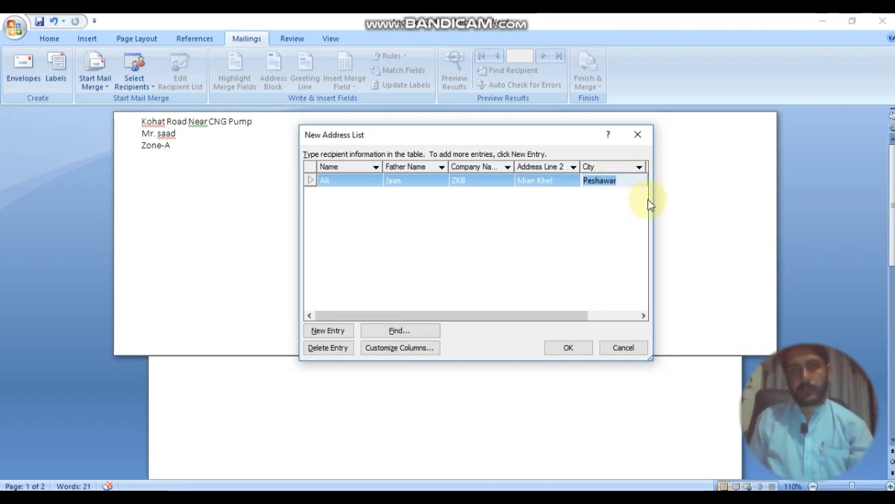
drag(561, 313, 630, 314)
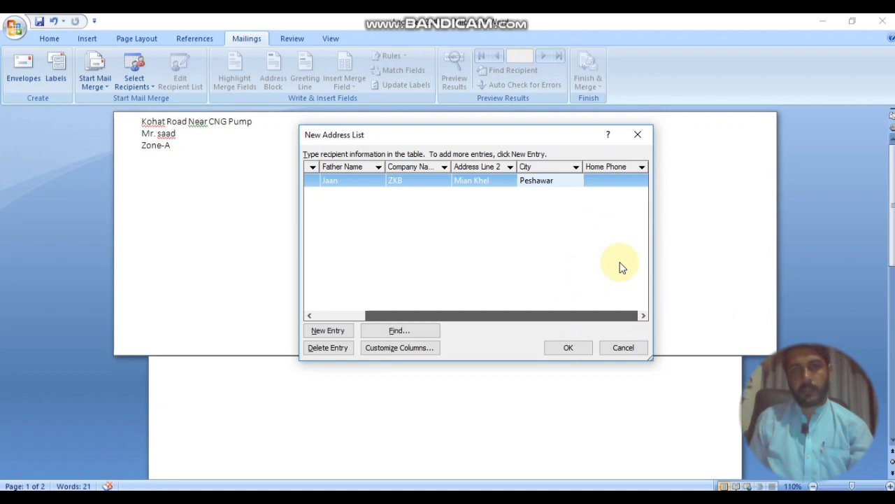
click(605, 181)
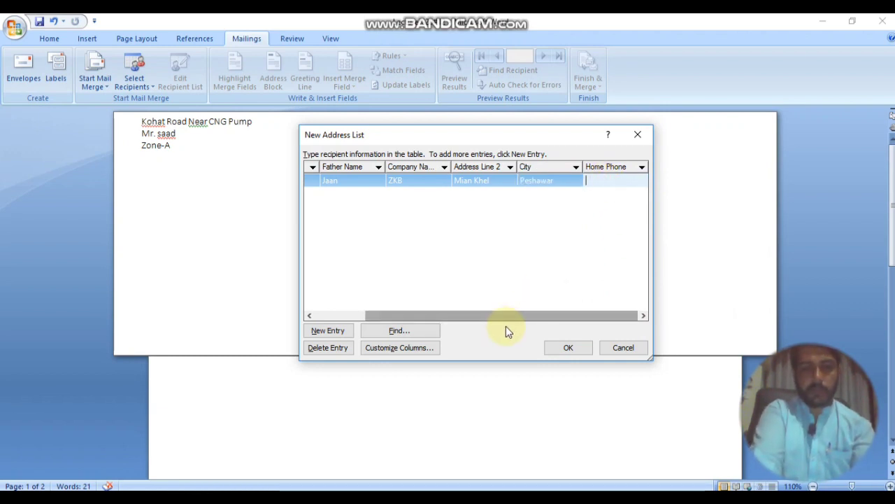
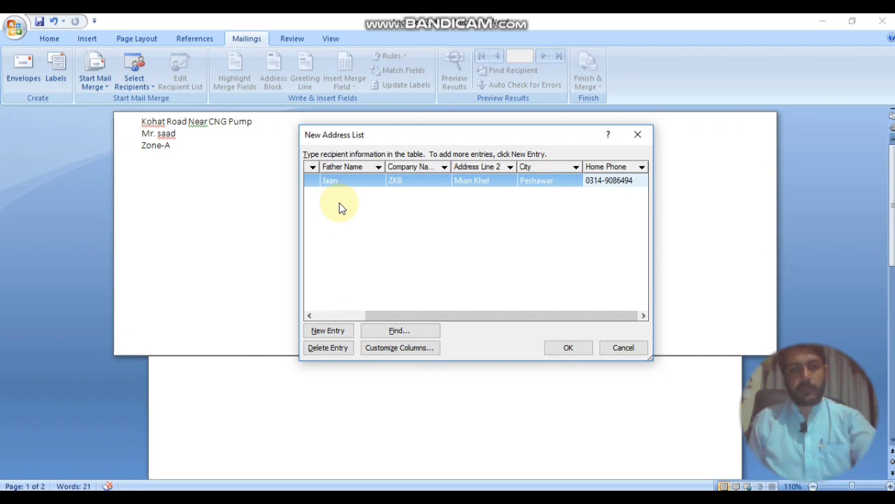
key(Tab)
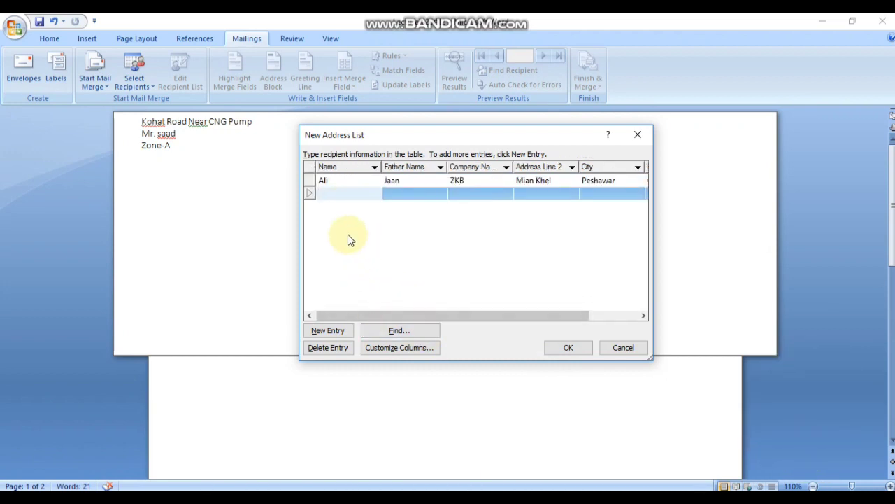
Step: Add new entry rows and type the second recipient's name and father name
click(329, 333)
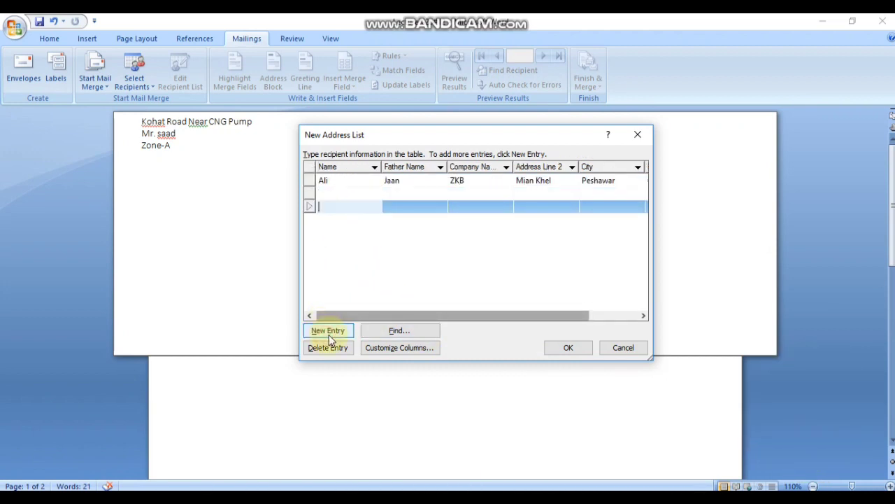
click(330, 334)
click(330, 333)
click(337, 193)
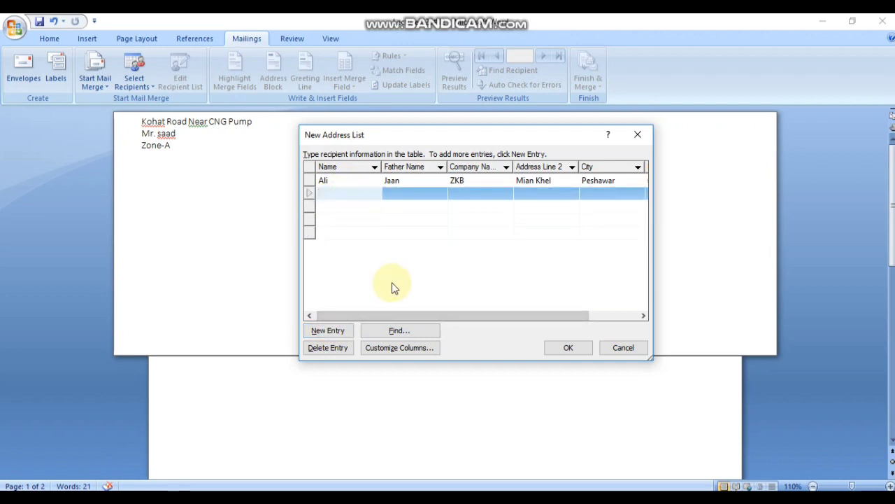
text(khan)
key(Right)
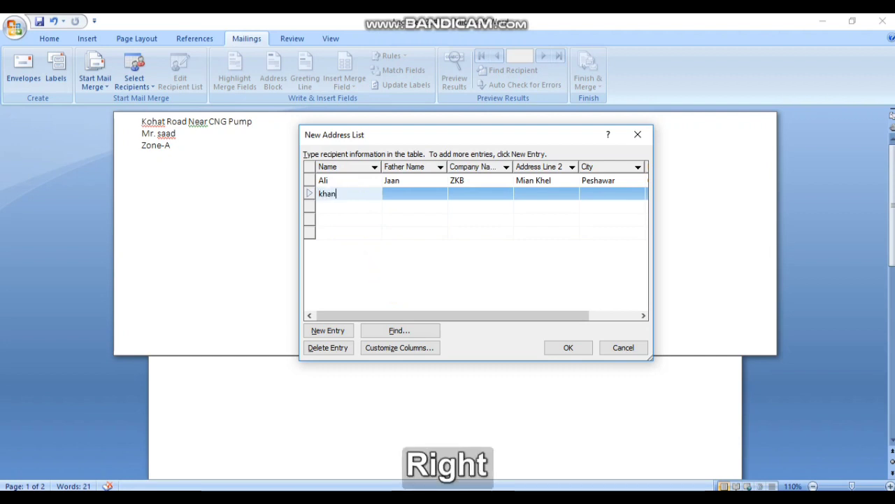
click(411, 193)
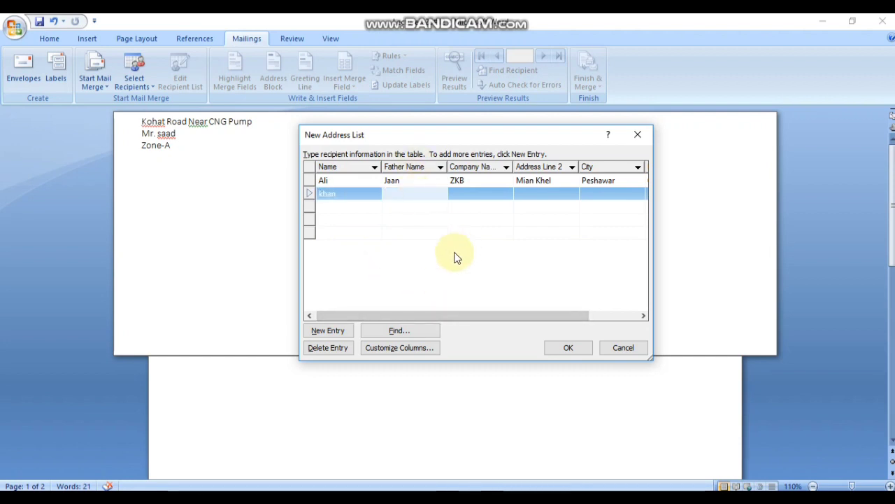
text(saad)
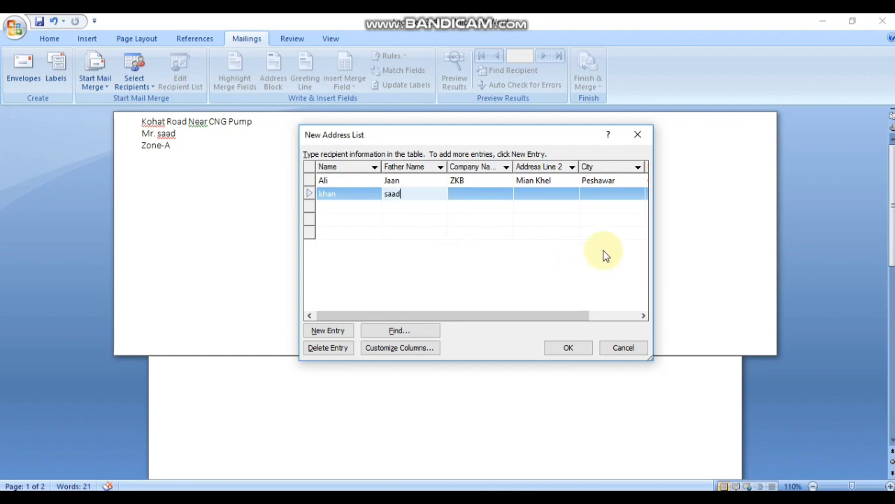
Step: Complete the second record with company zkb, address, city Peshawar and home phone
click(482, 195)
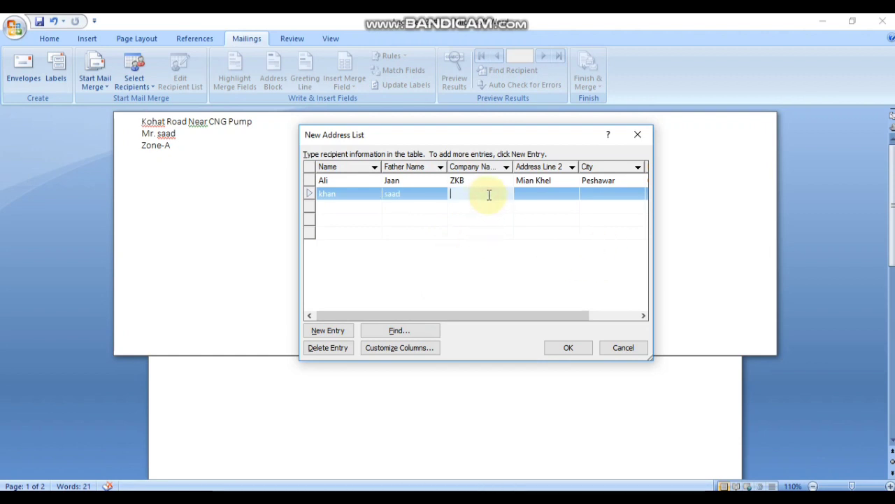
text(zkb)
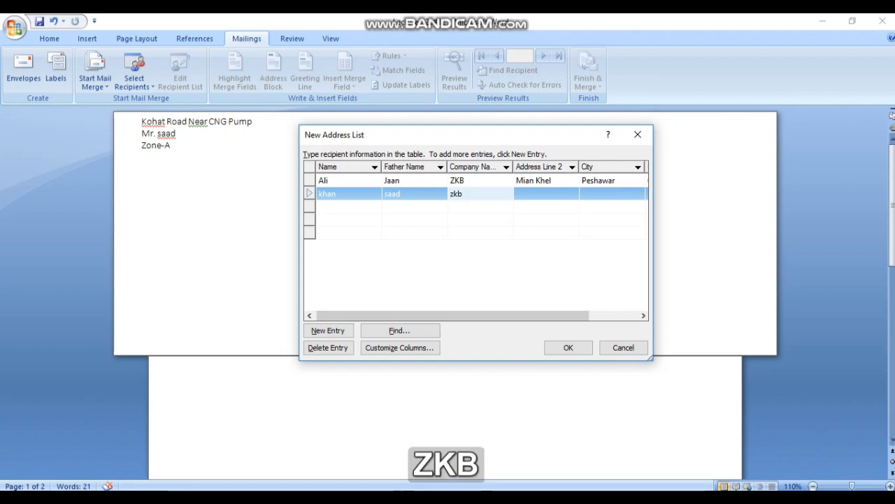
click(536, 193)
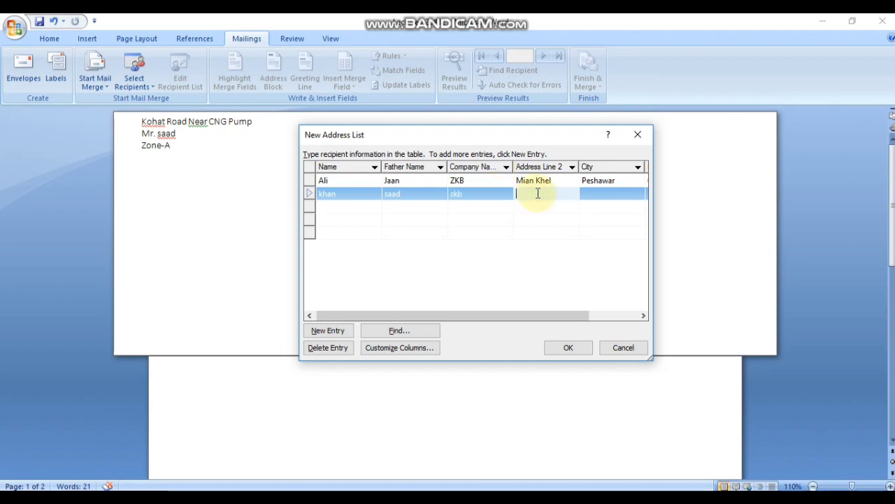
text(Kakhel)
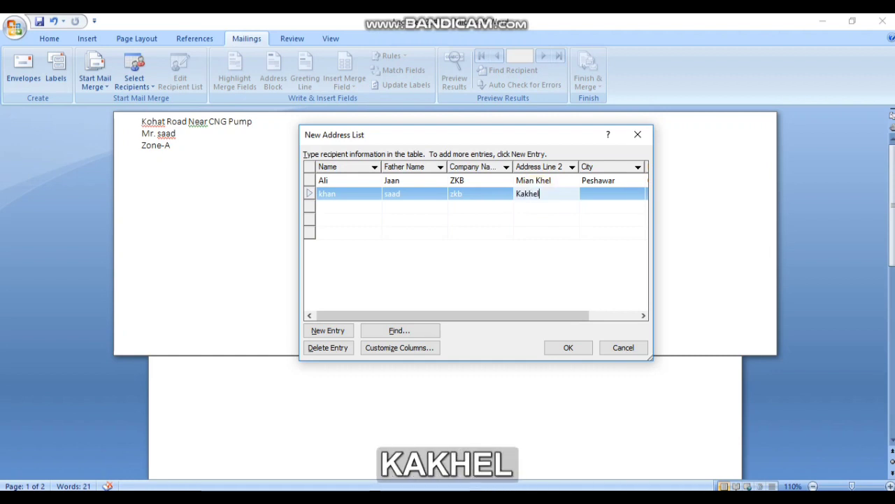
click(600, 194)
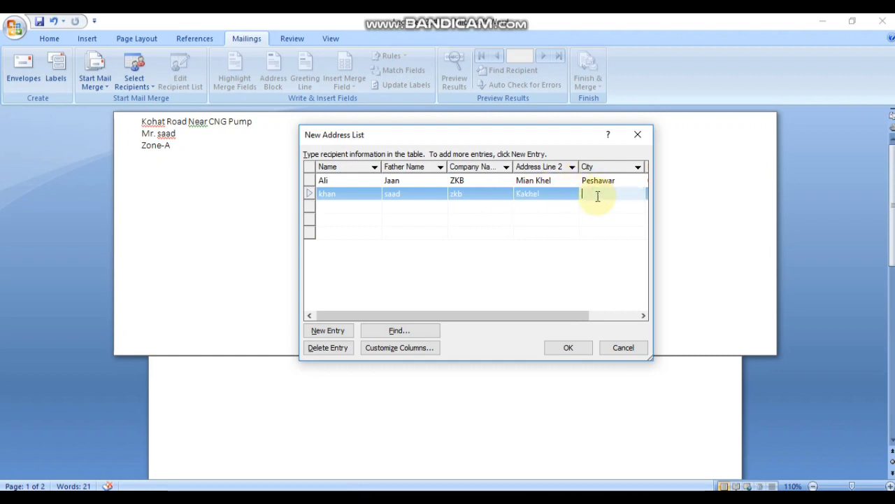
text(Peshawar)
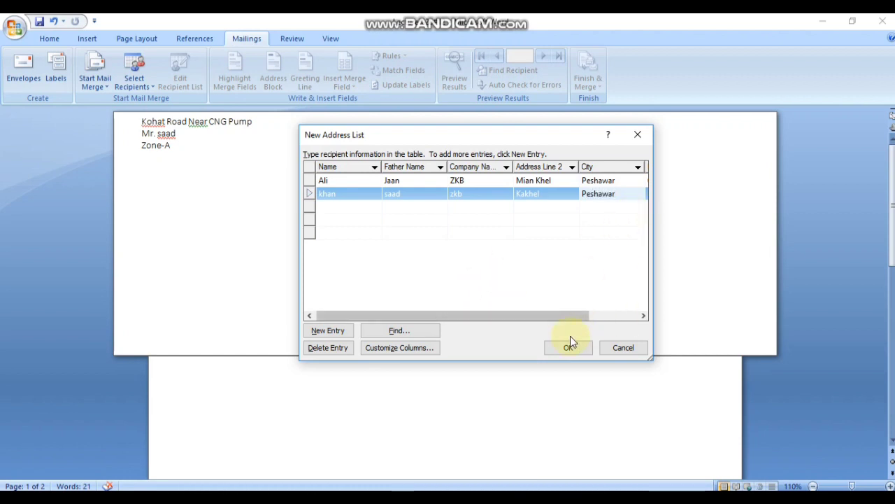
drag(585, 316, 633, 316)
click(598, 193)
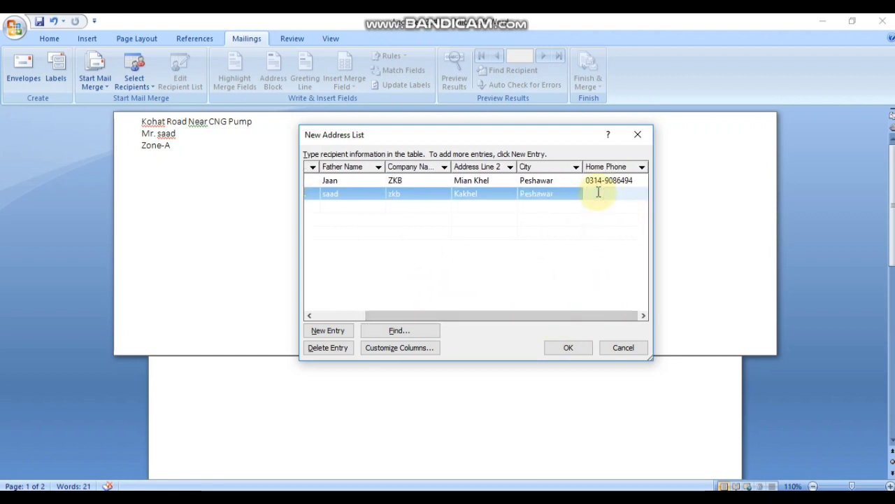
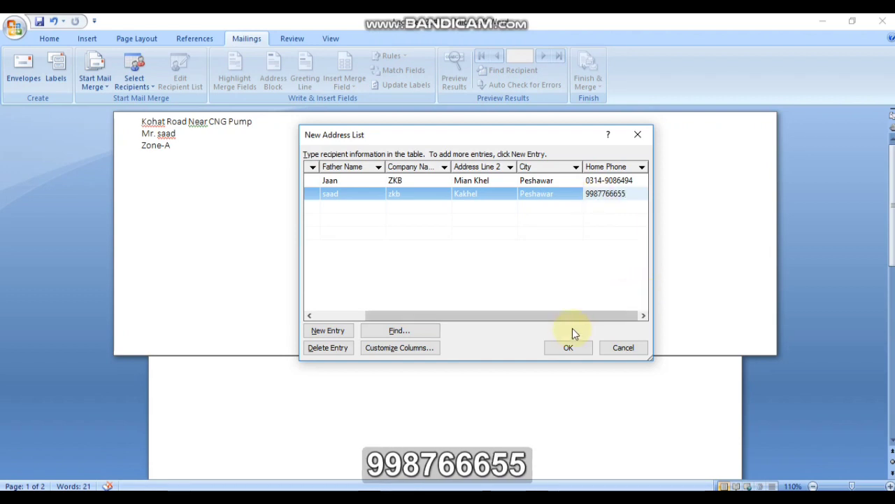
click(329, 332)
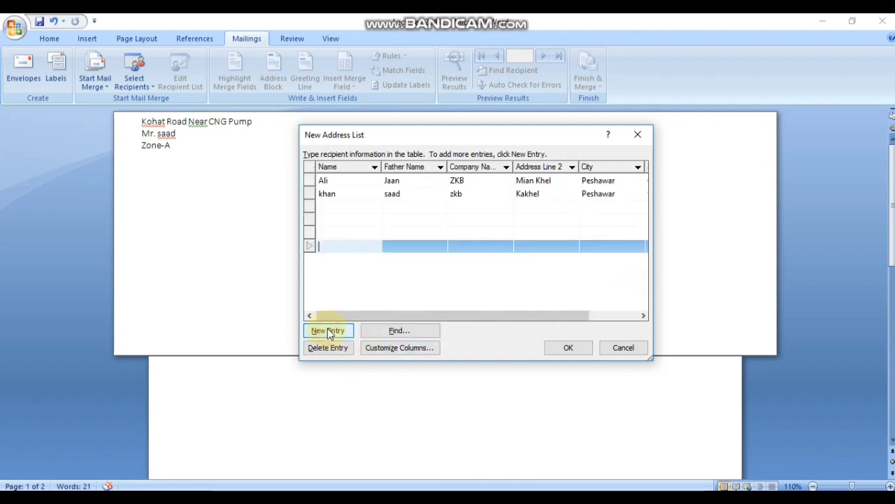
Step: Type the third recipient's name, father name and company zkb
click(339, 208)
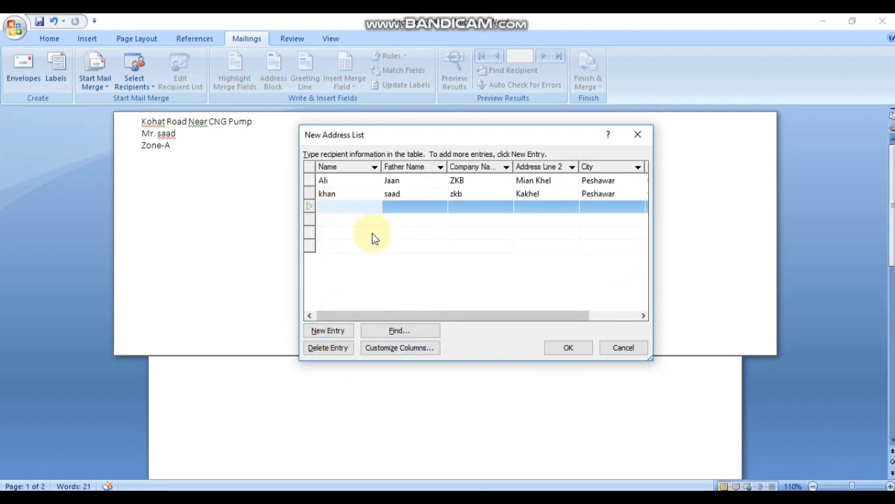
text(Sa)
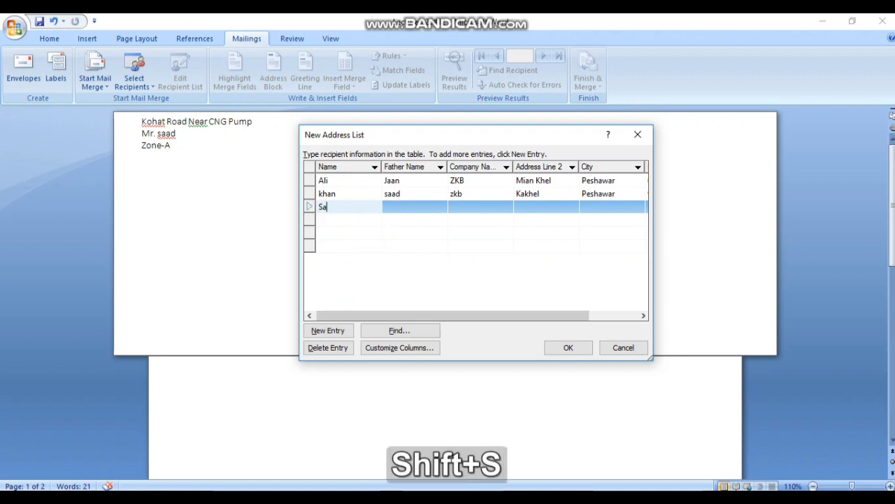
text(ad)
click(410, 203)
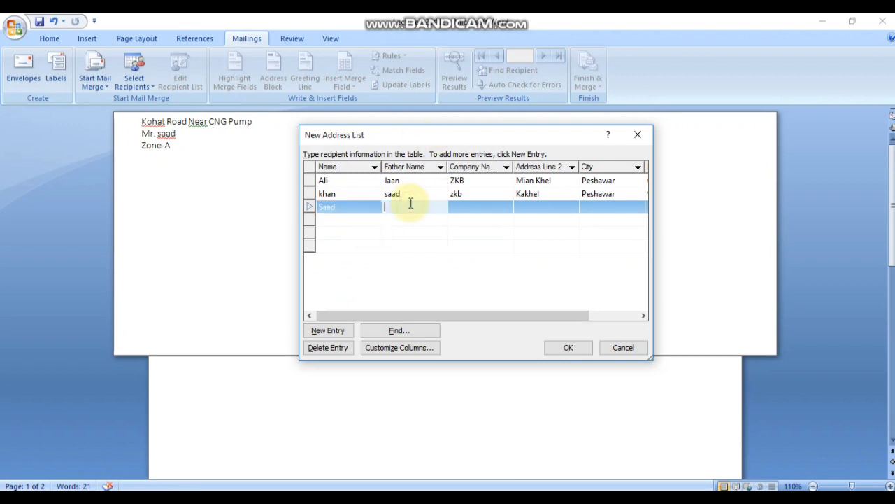
text(Fawad)
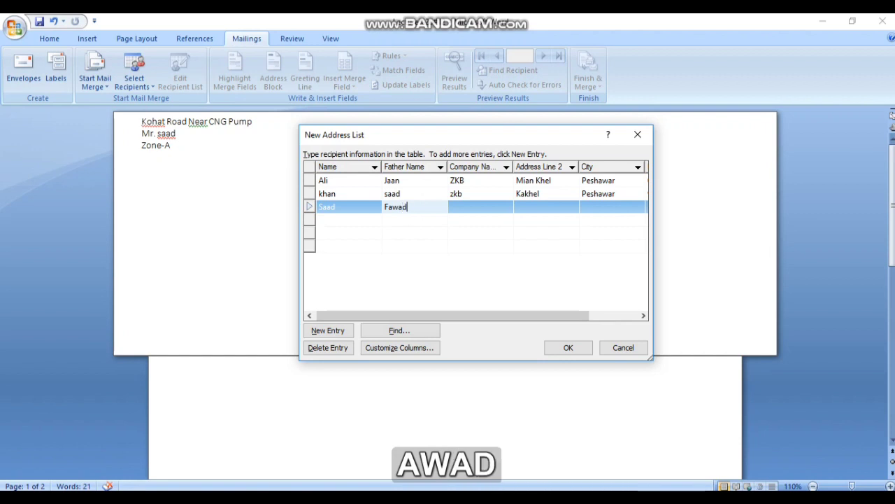
click(490, 205)
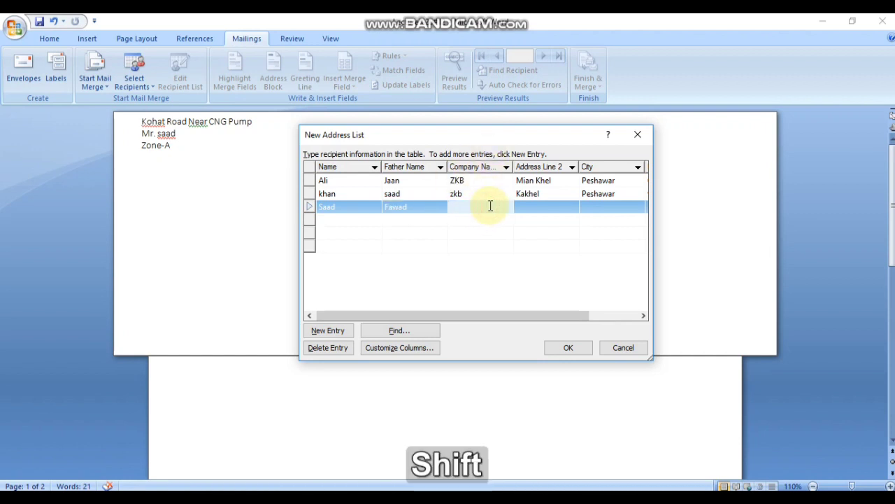
text(zkb)
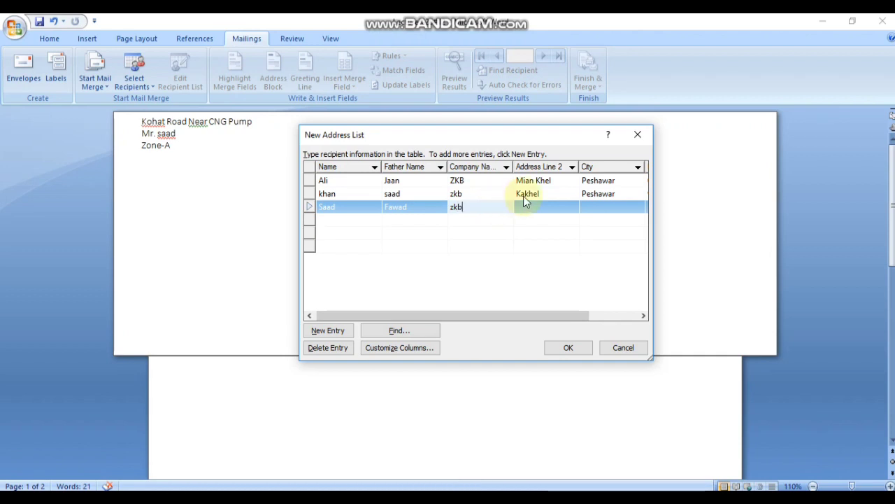
Step: Complete the third record with its address, city Peshawar and home phone number
click(540, 209)
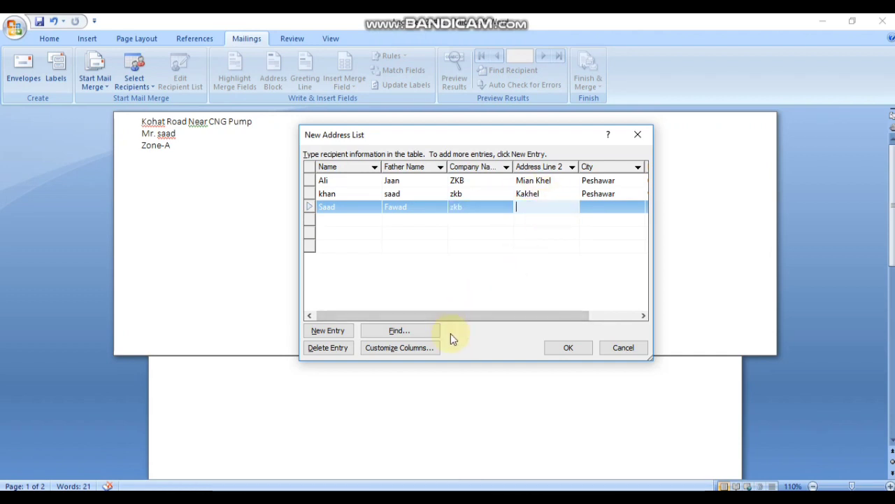
key(shift)
text(Dagho)
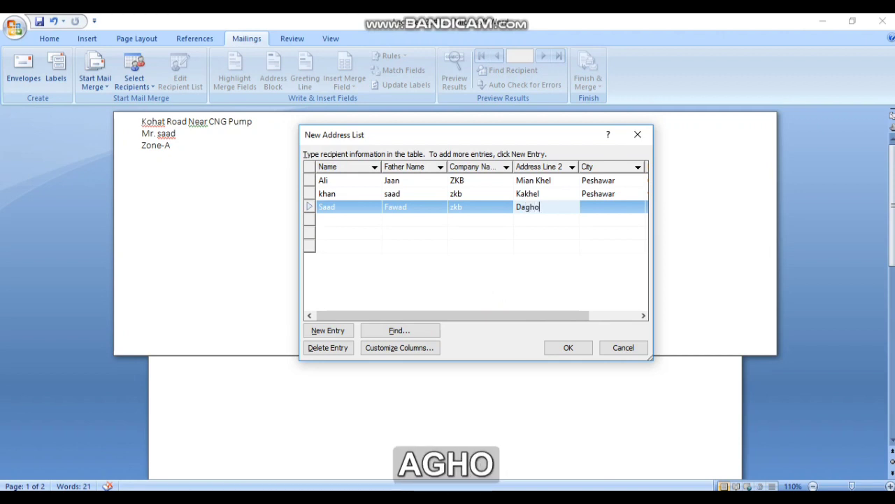
key(BackSpace)
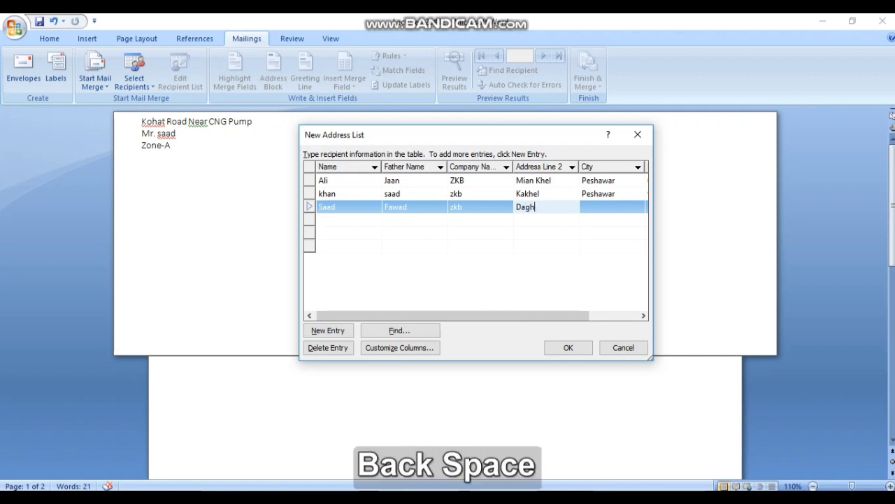
text(i)
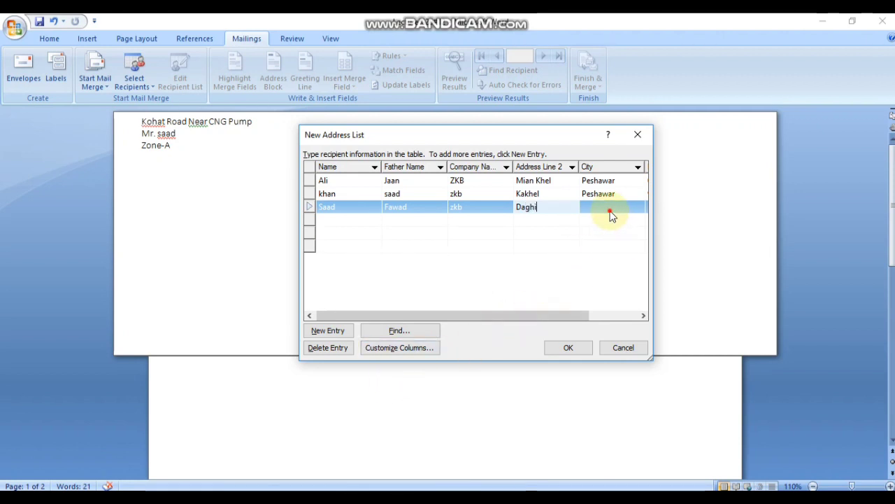
click(610, 208)
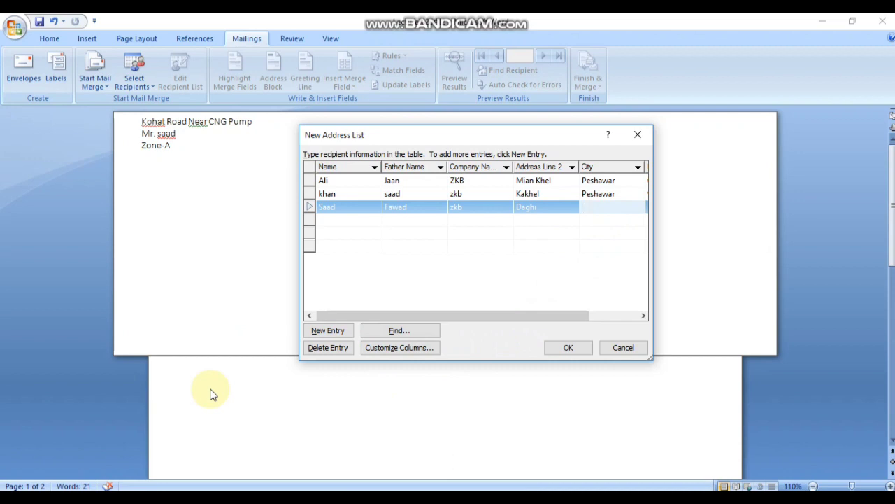
text(Peshawar)
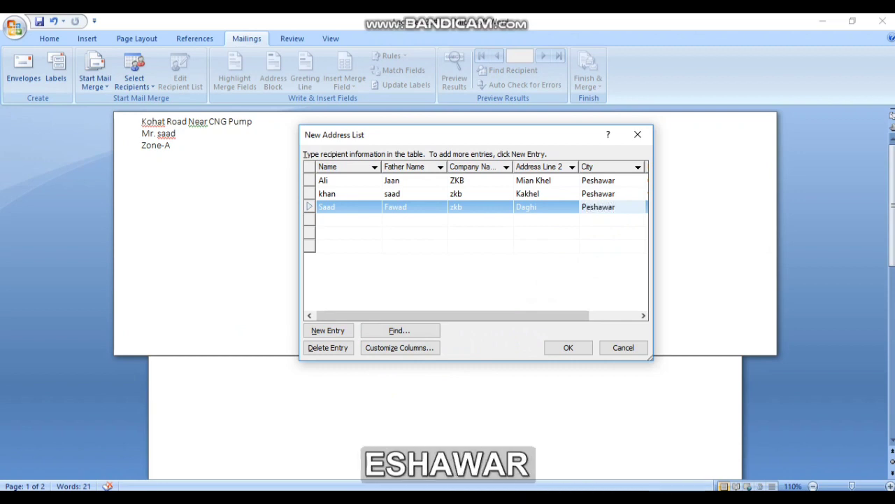
drag(486, 316, 536, 315)
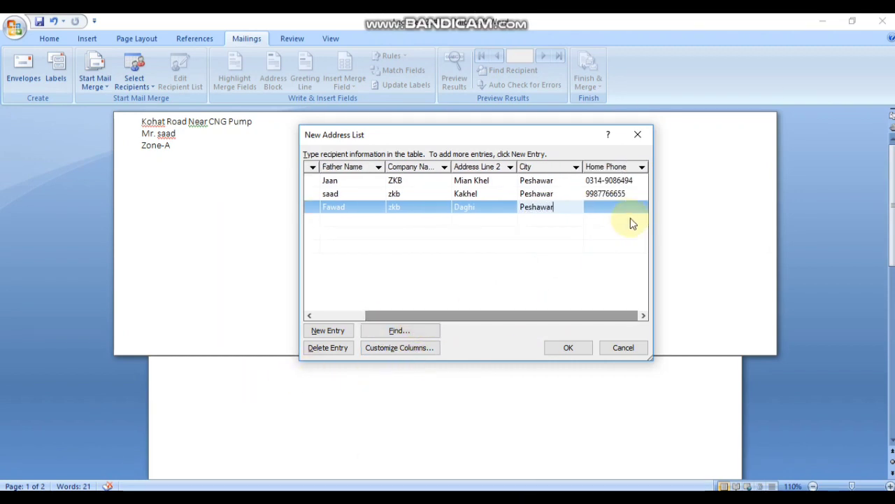
click(608, 206)
text(2223334)
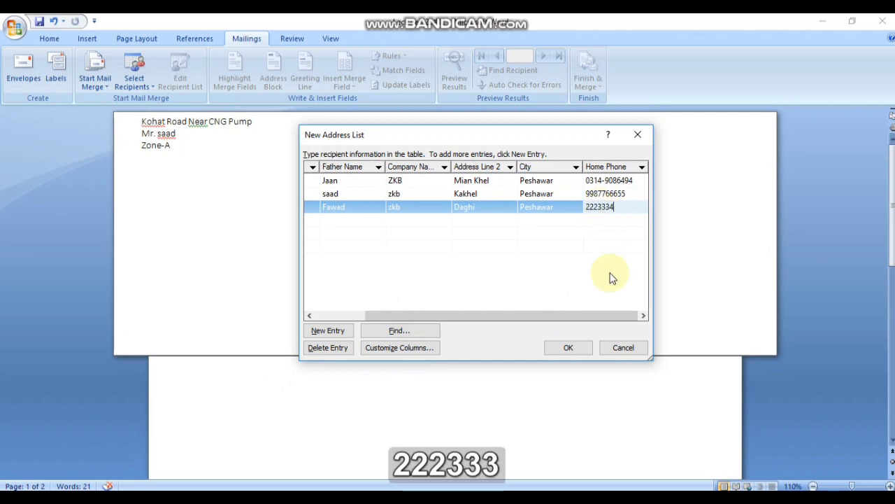
click(342, 220)
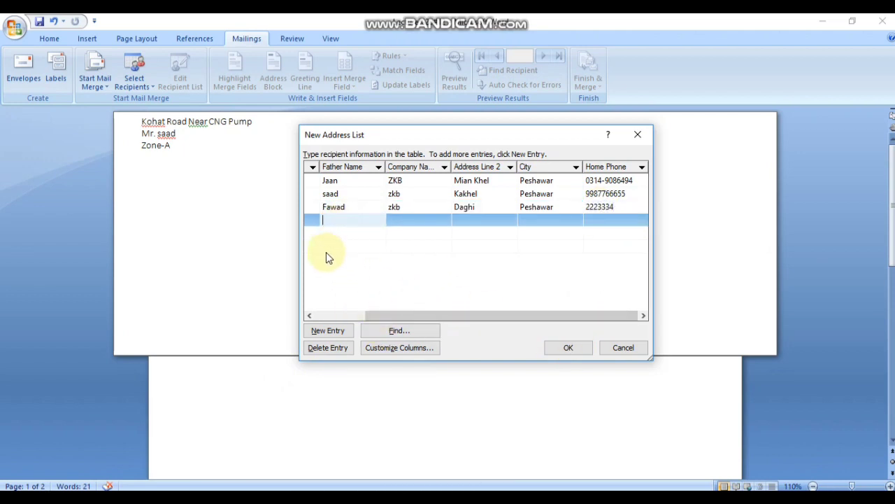
Step: Enter father name Adil and name Jawad in the fourth row
text(Ad)
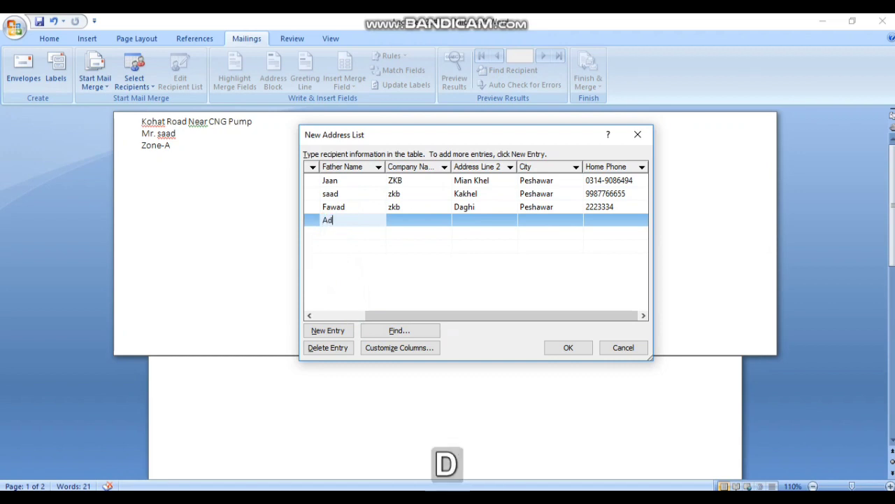
text(il)
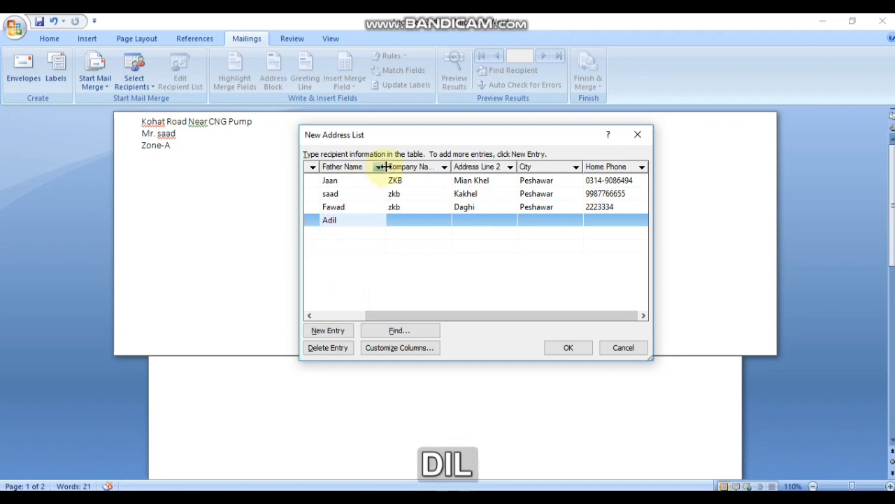
click(418, 221)
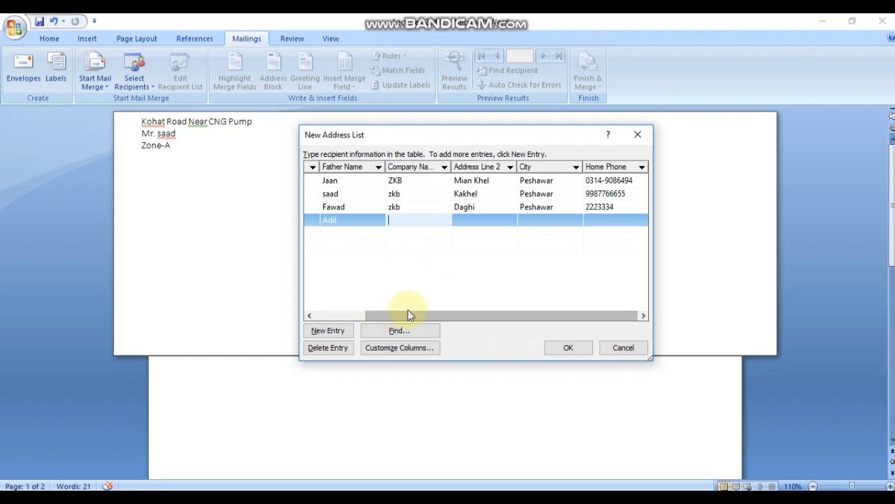
drag(409, 314, 353, 233)
click(348, 220)
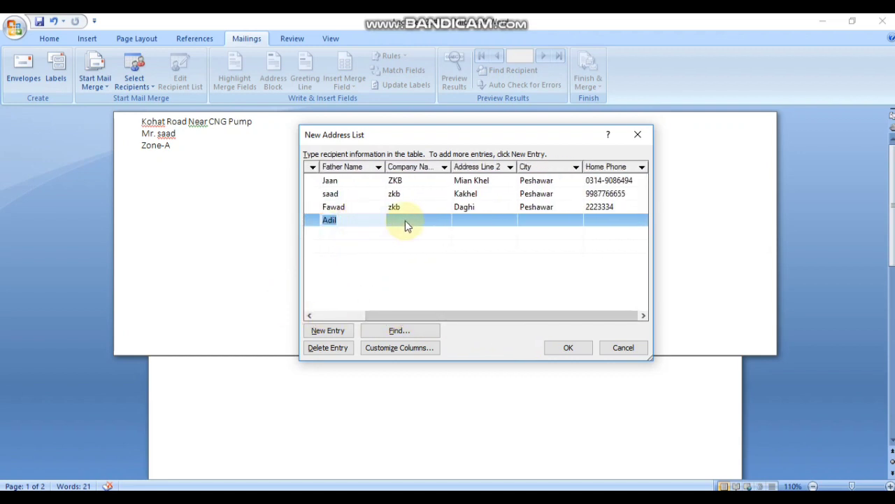
drag(381, 315, 285, 310)
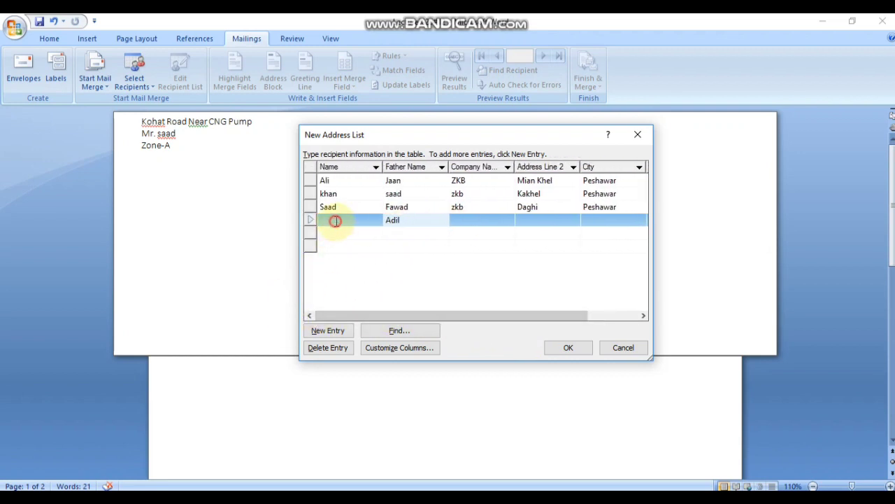
click(339, 220)
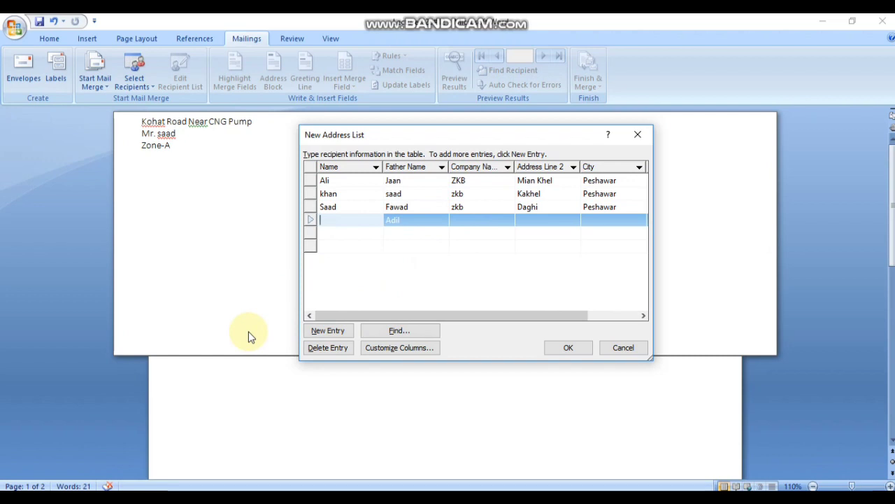
key(shift)
key(shift)
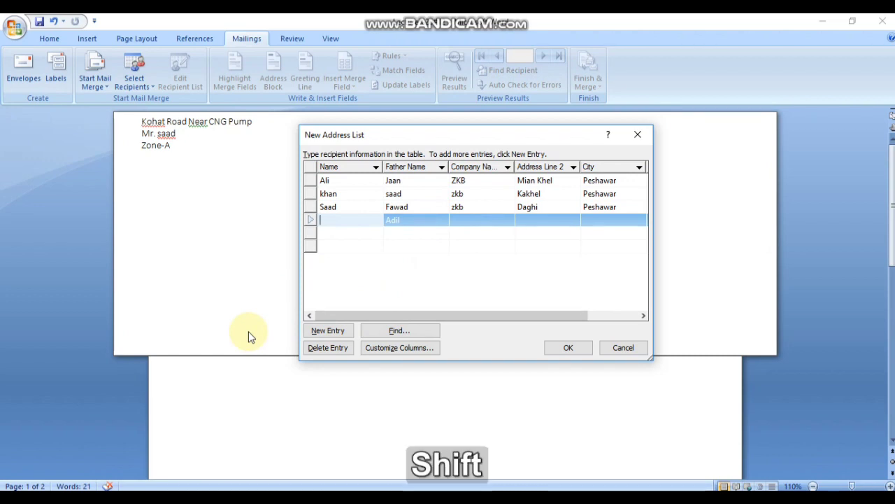
text(Jawad)
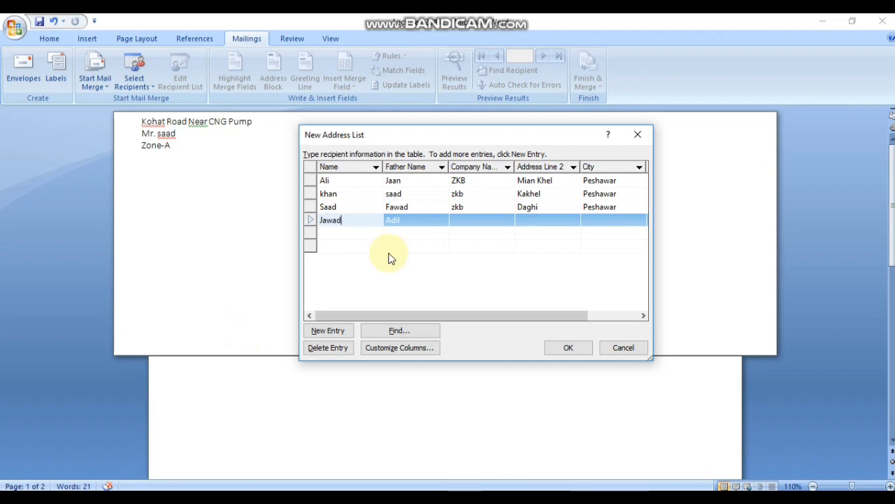
Step: Fill in company zkb and address Kadu kor for the Jawad entry
click(481, 220)
text(zkb)
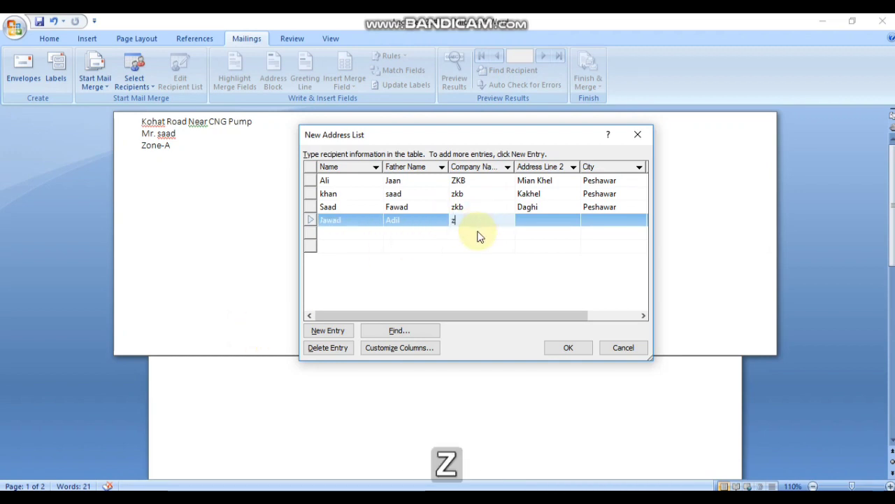
click(543, 221)
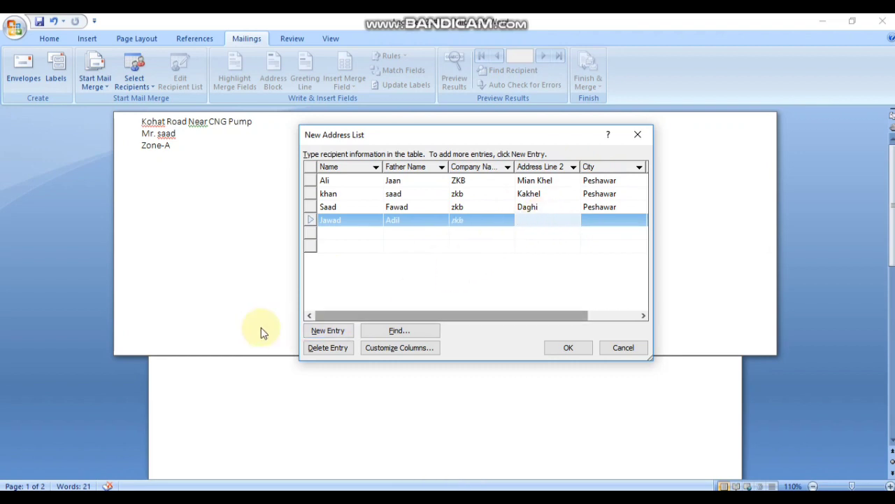
text(Kadu)
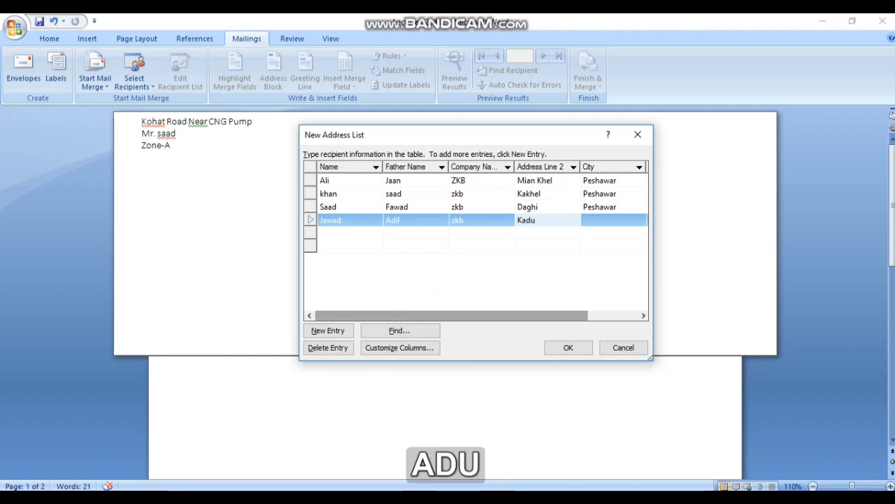
text( kor)
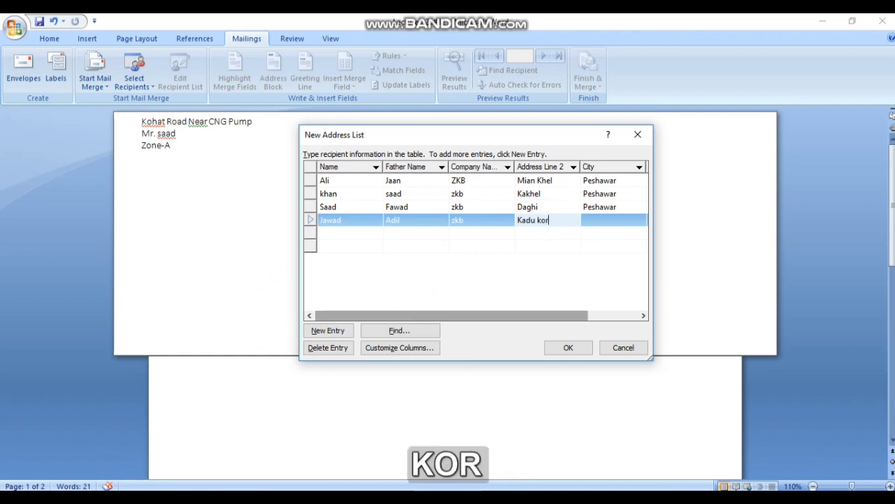
drag(486, 315, 562, 315)
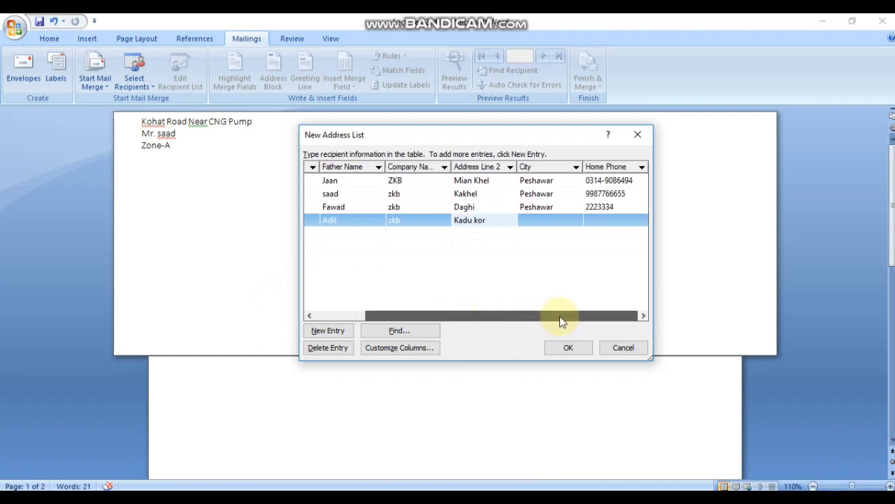
click(550, 223)
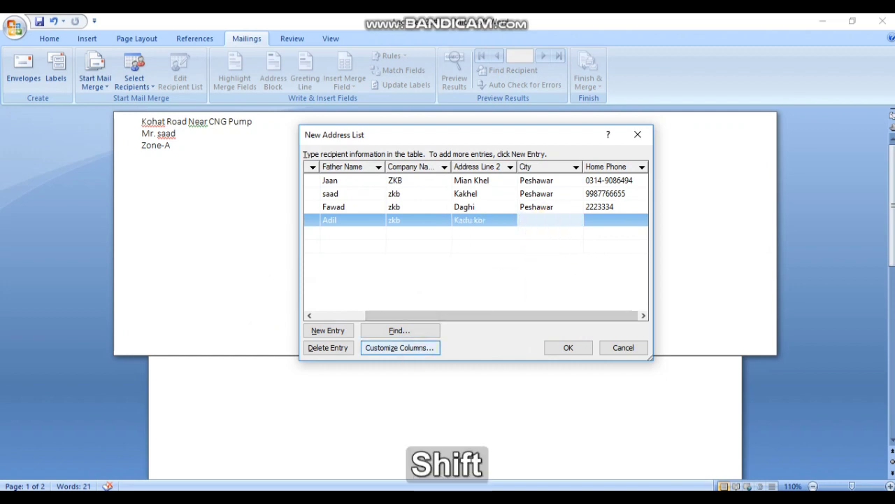
text(Rawalpindi)
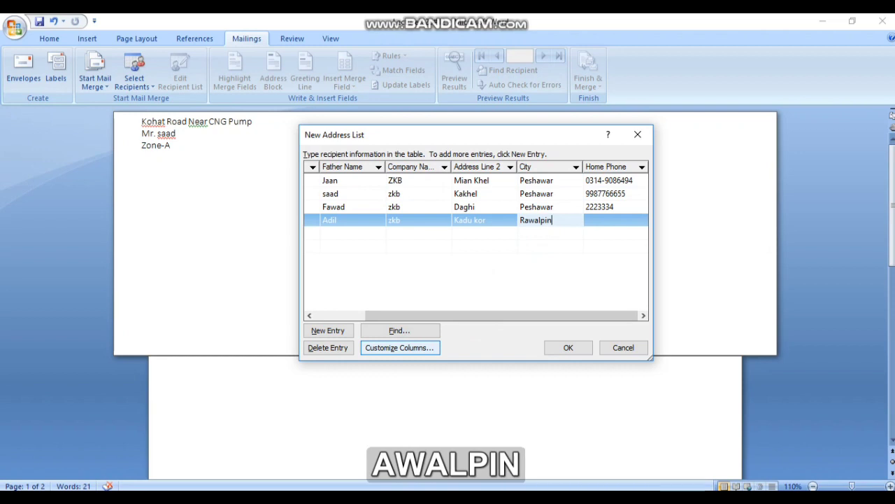
click(614, 219)
text(2234567890)
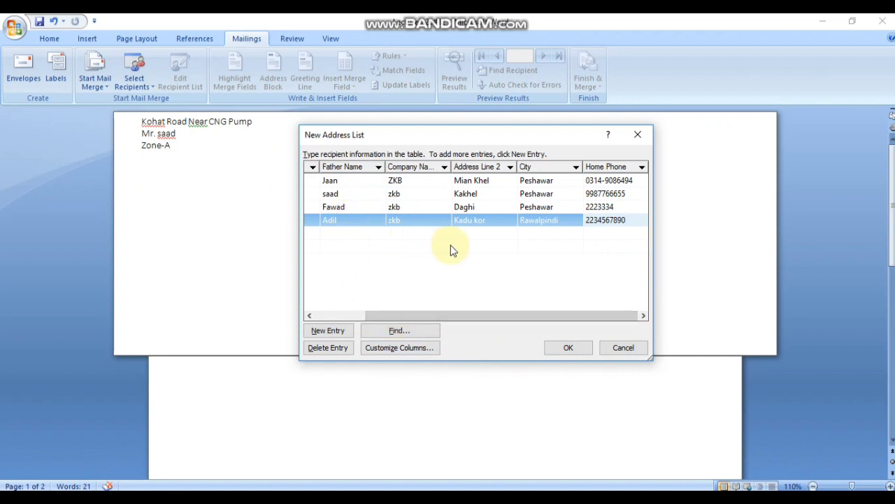
click(568, 348)
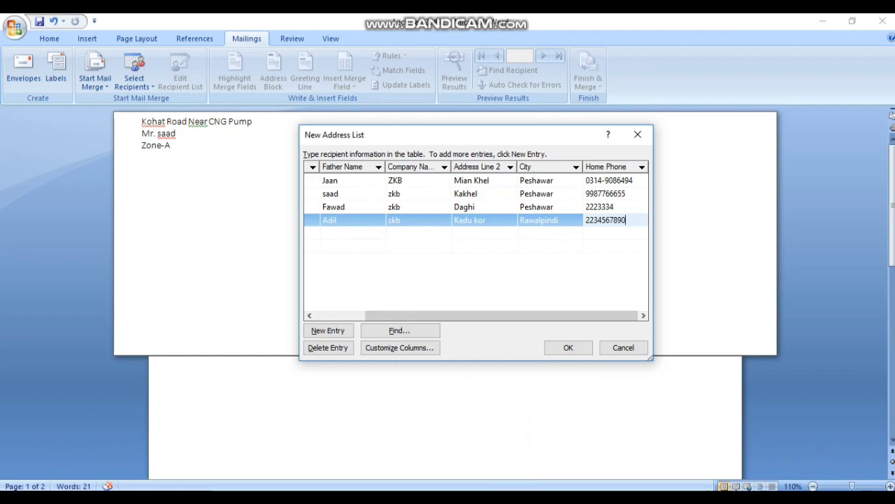
click(417, 498)
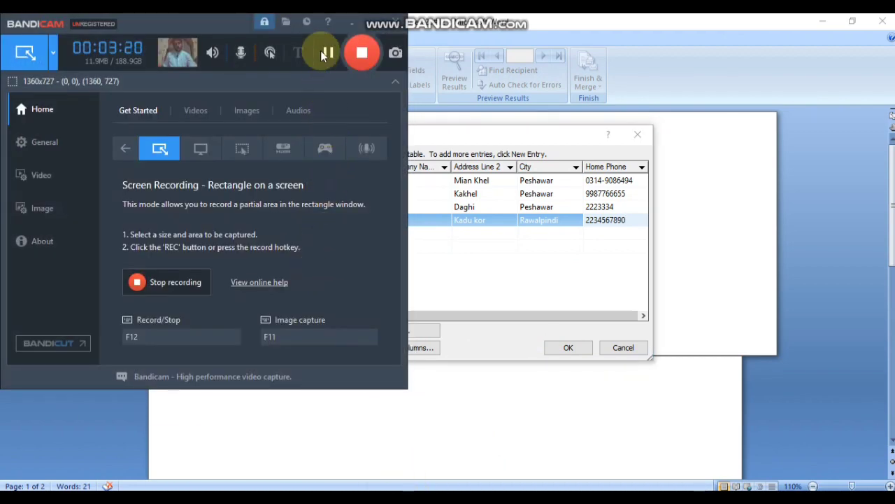
Step: Confirm the four-record New Address List with OK to reach the Save Address List dialog
click(348, 22)
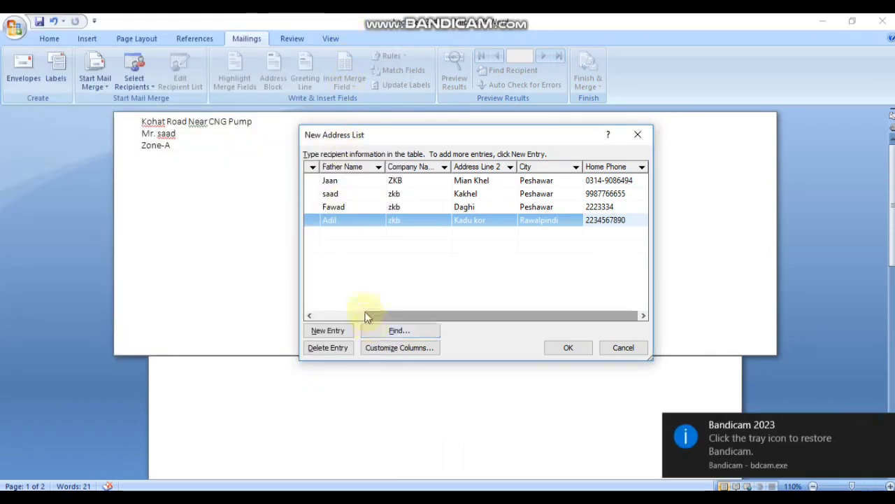
click(773, 435)
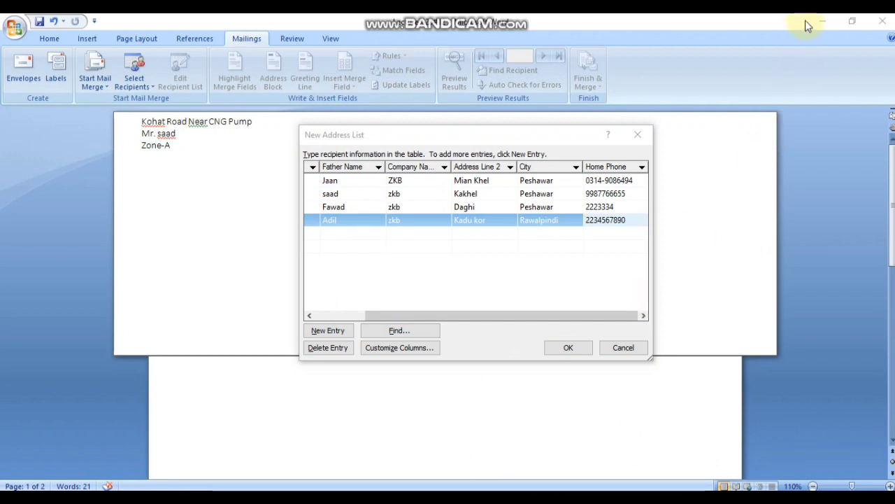
click(577, 207)
click(561, 350)
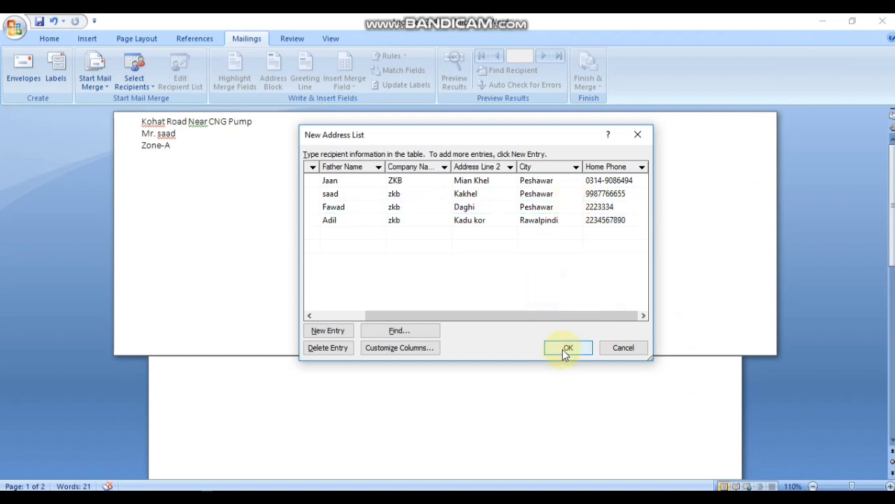
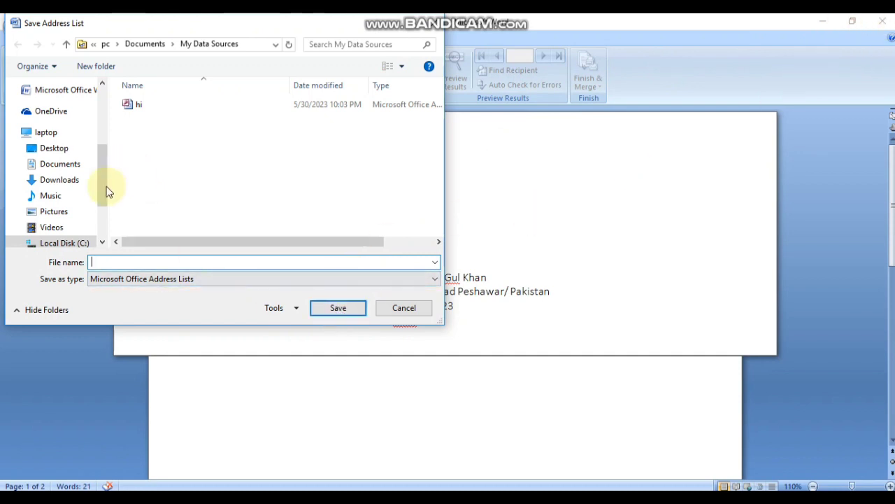
Step: Save the new address list on the Desktop under the file name Student
drag(106, 206, 114, 134)
click(63, 116)
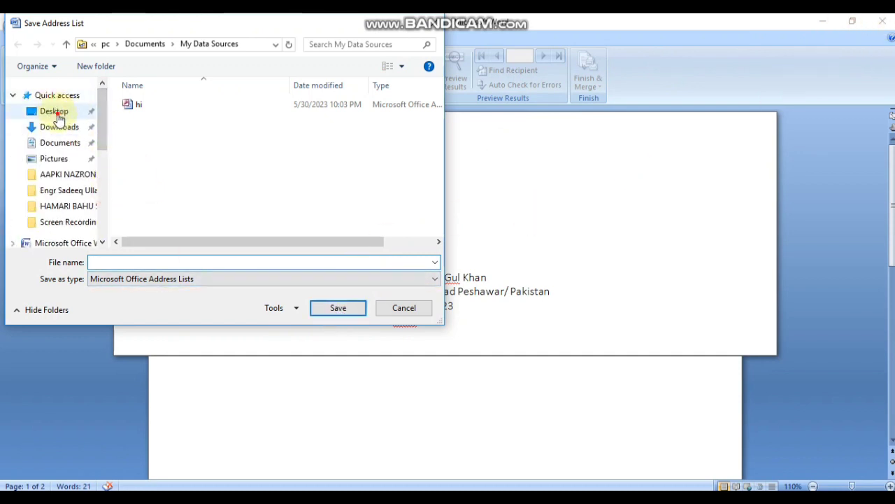
click(130, 261)
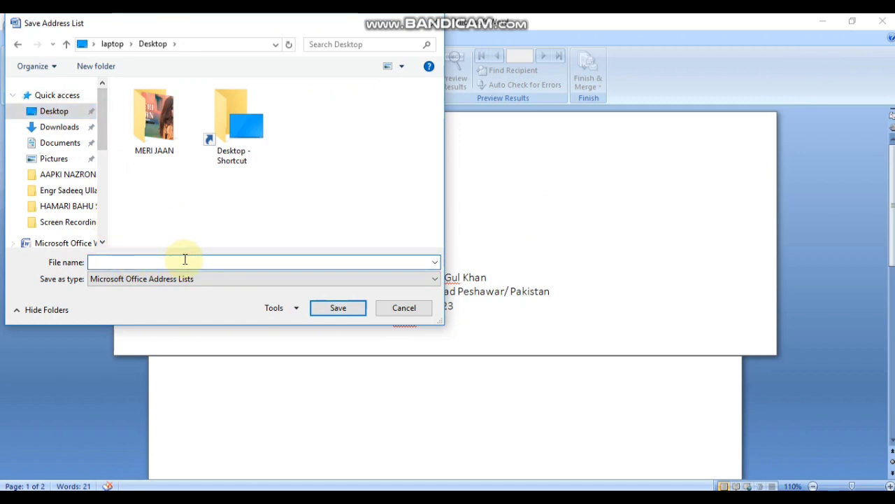
text(S)
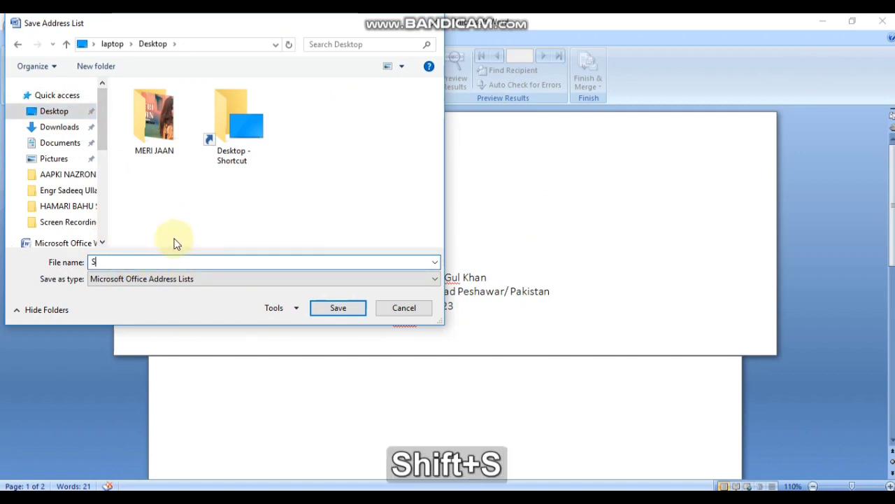
text(tudent)
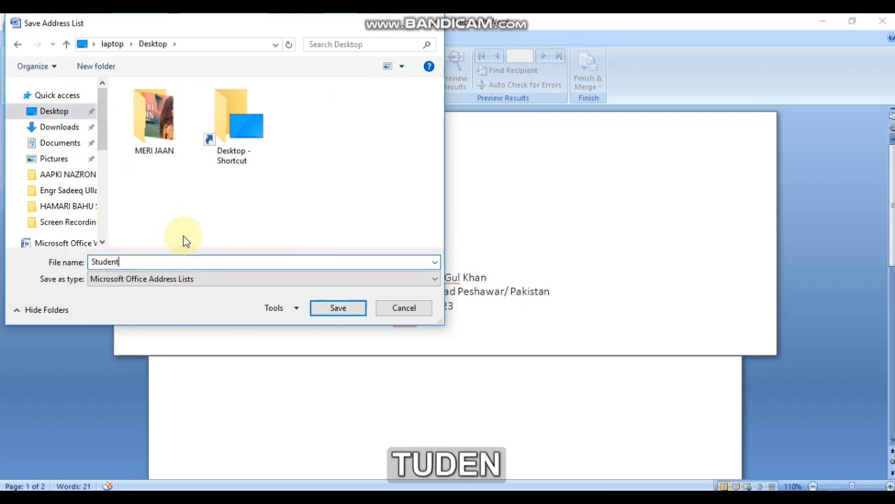
click(339, 309)
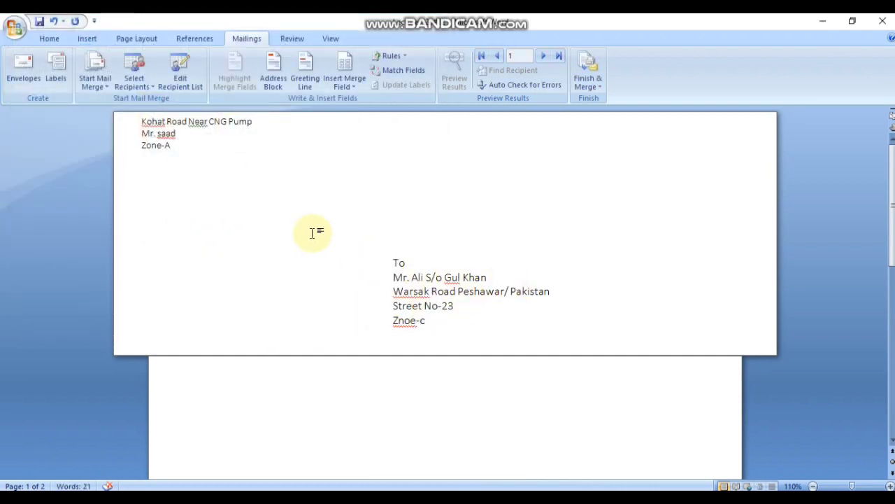
Step: Minimize the other documents, save the envelope as Lecture%20#12, and open its recipient list
scroll(470, 265, down, 6)
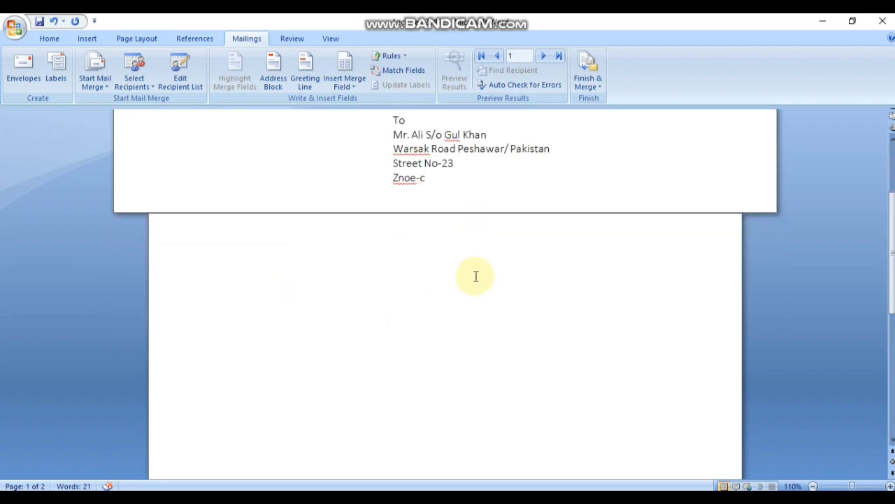
scroll(472, 270, up, 6)
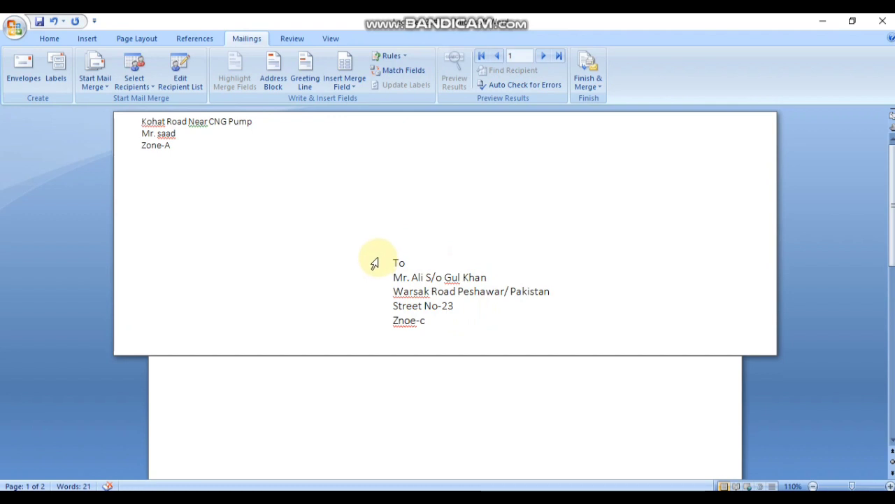
click(437, 327)
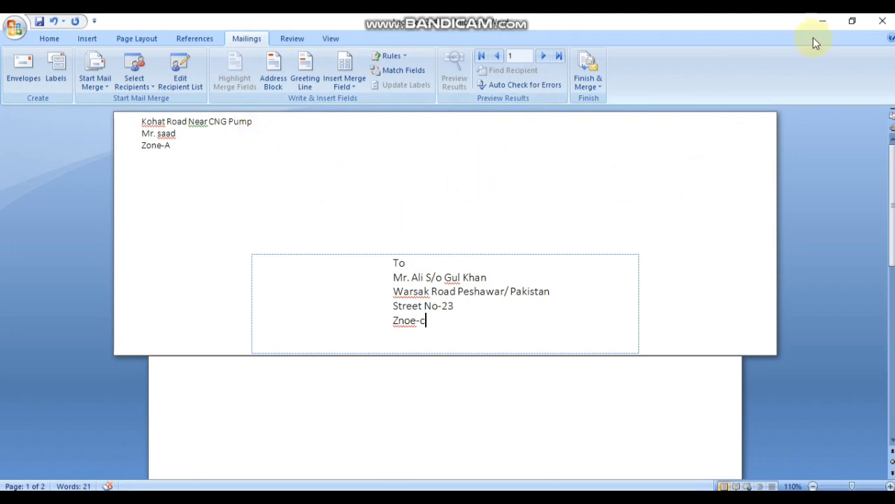
click(825, 21)
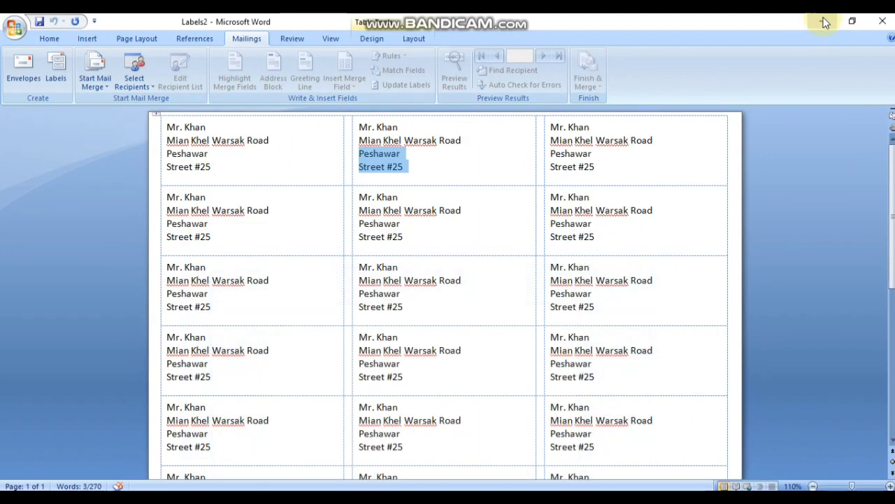
click(824, 20)
click(824, 20)
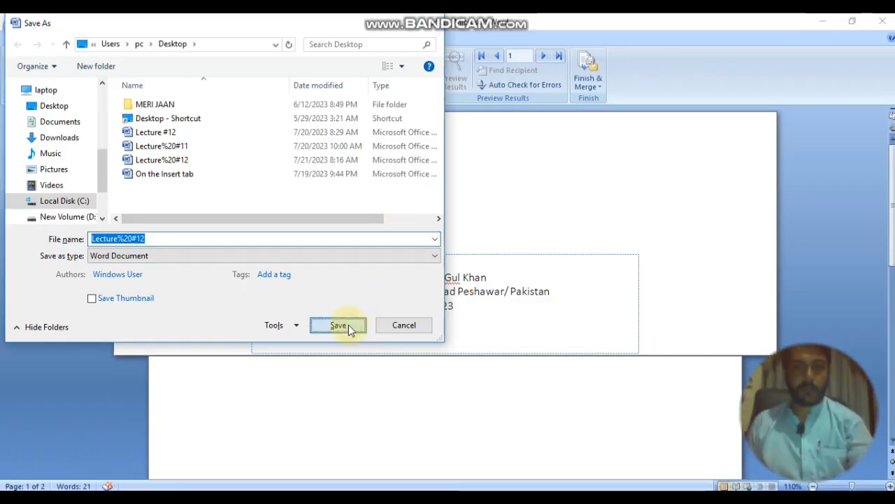
click(339, 326)
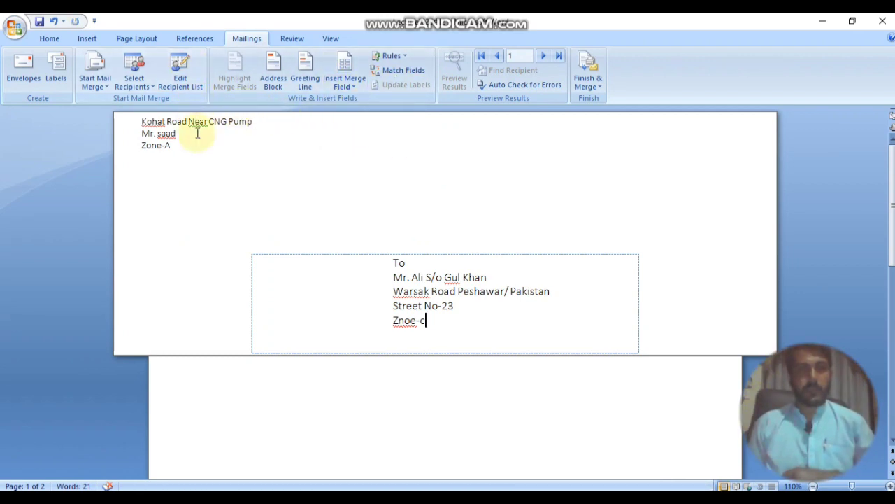
click(189, 89)
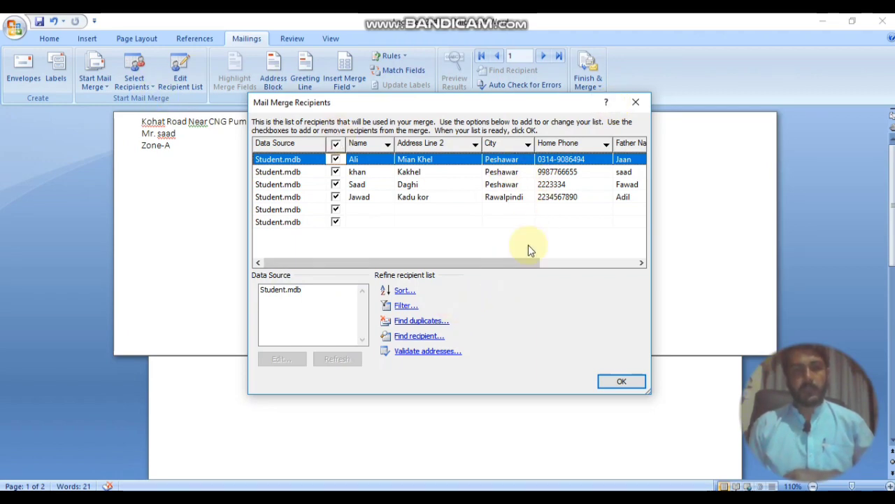
Step: Review the recipient records once more and close the recipient list
click(632, 103)
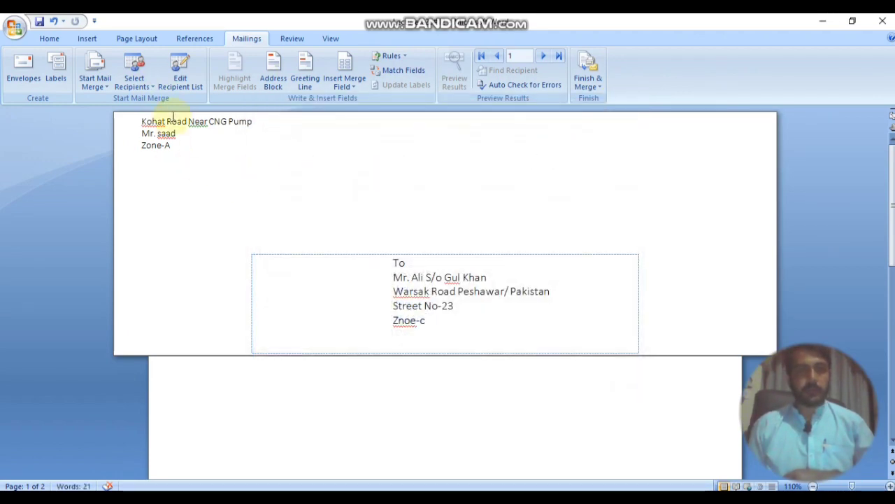
click(187, 91)
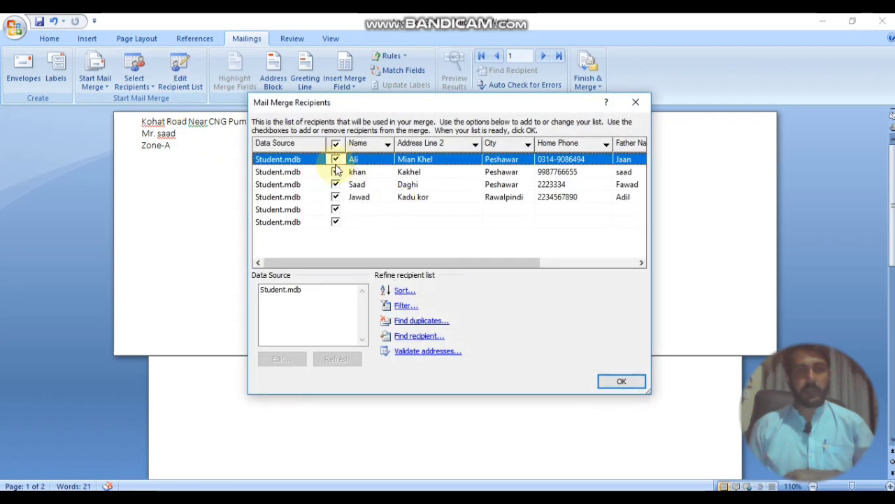
click(637, 103)
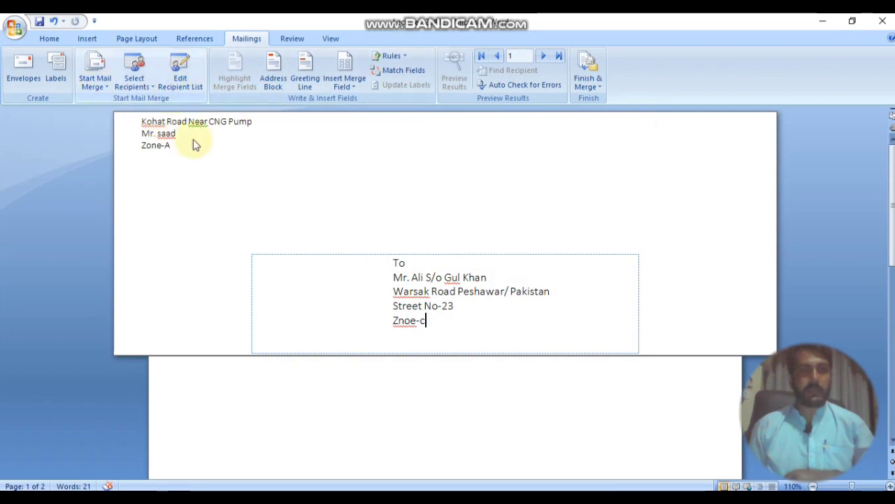
scroll(290, 224, down, 5)
scroll(289, 224, up, 5)
scroll(254, 220, down, 3)
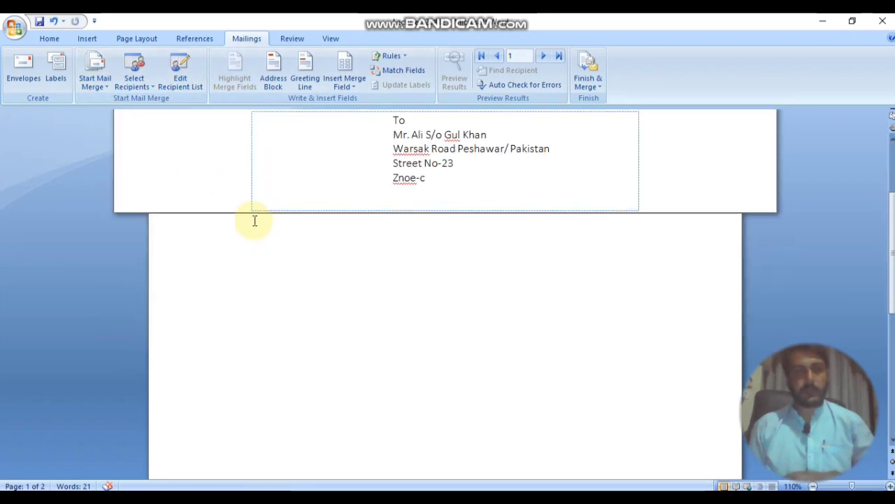
scroll(255, 221, down, 3)
scroll(280, 248, up, 6)
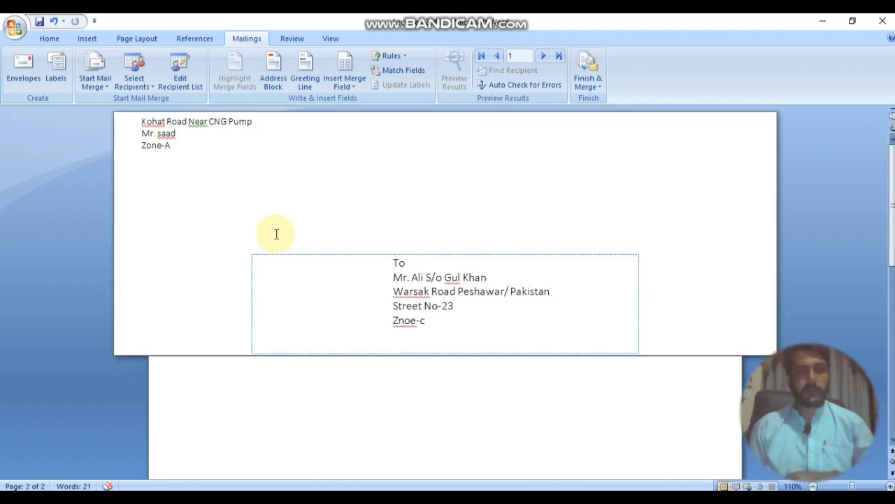
Step: Browse the Start Mail Merge and Select Recipients menus without choosing anything
click(105, 85)
click(138, 89)
click(145, 87)
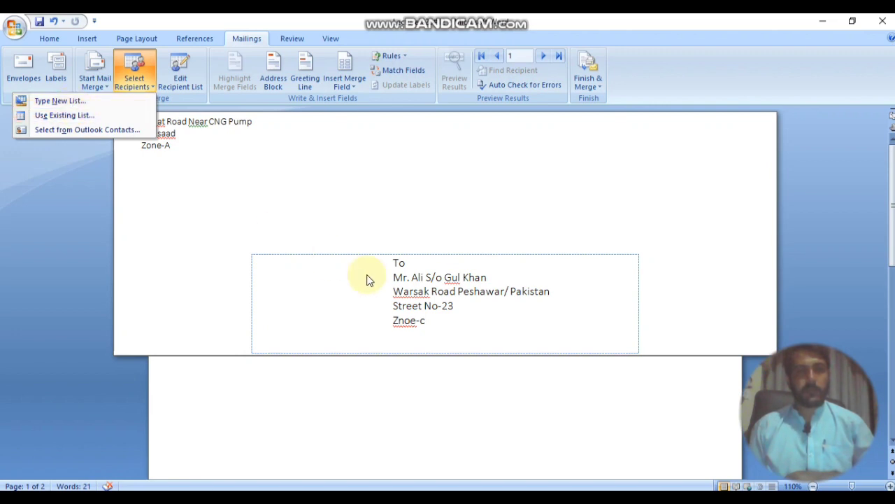
click(447, 209)
scroll(392, 210, down, 3)
scroll(367, 343, down, 3)
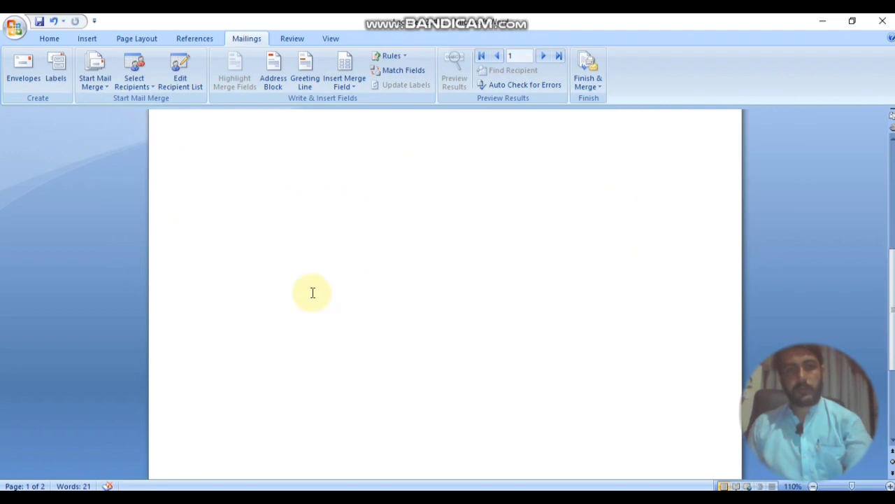
scroll(284, 226, up, 2)
scroll(284, 226, down, 1)
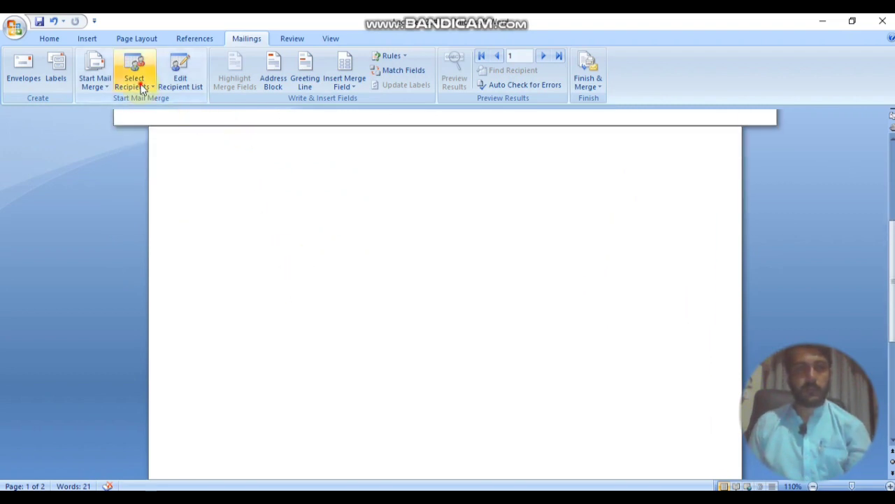
Step: Attach the Student file from the Desktop as the existing recipient list
click(133, 79)
click(105, 119)
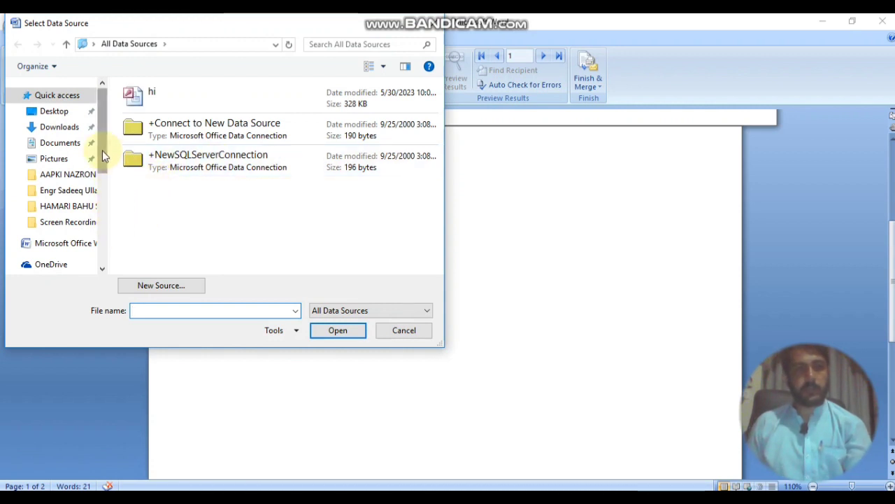
click(56, 111)
click(161, 194)
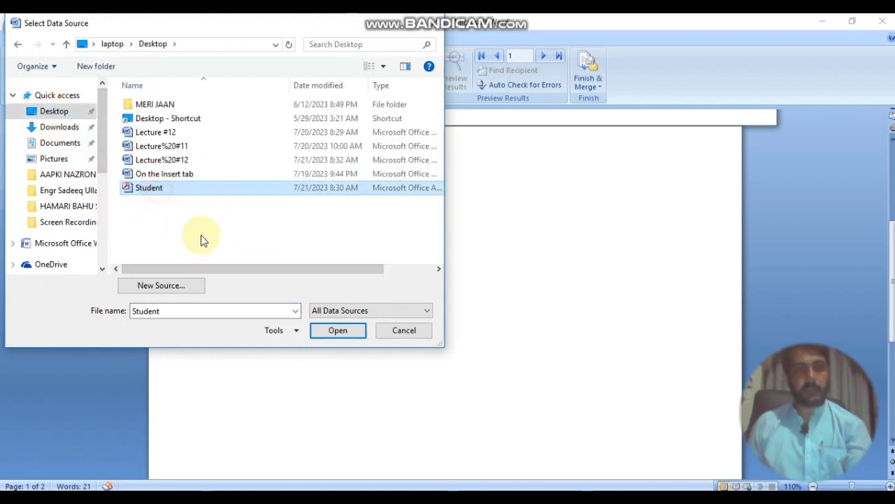
click(330, 331)
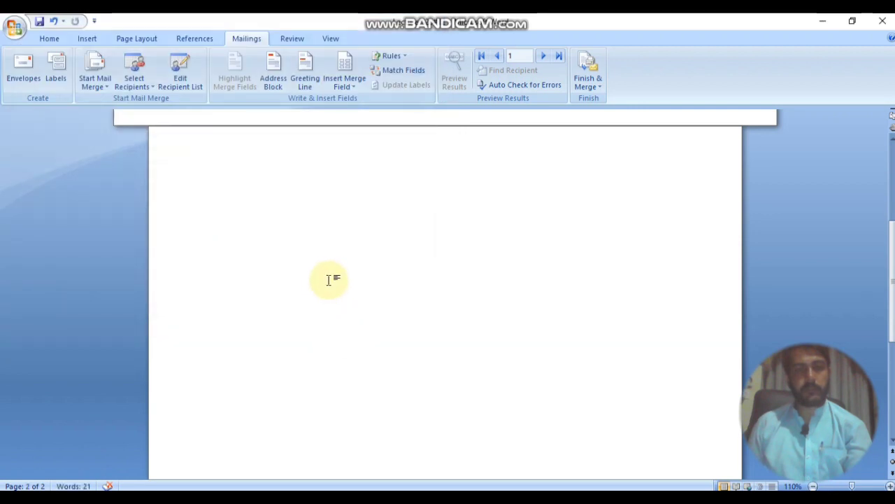
scroll(328, 270, up, 5)
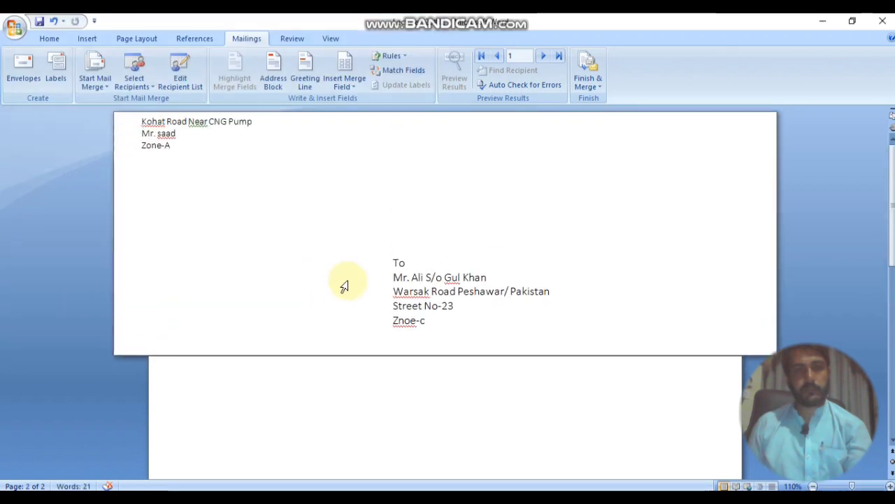
Step: Look at the Greeting Line settings and the merge field list, closing both
click(175, 240)
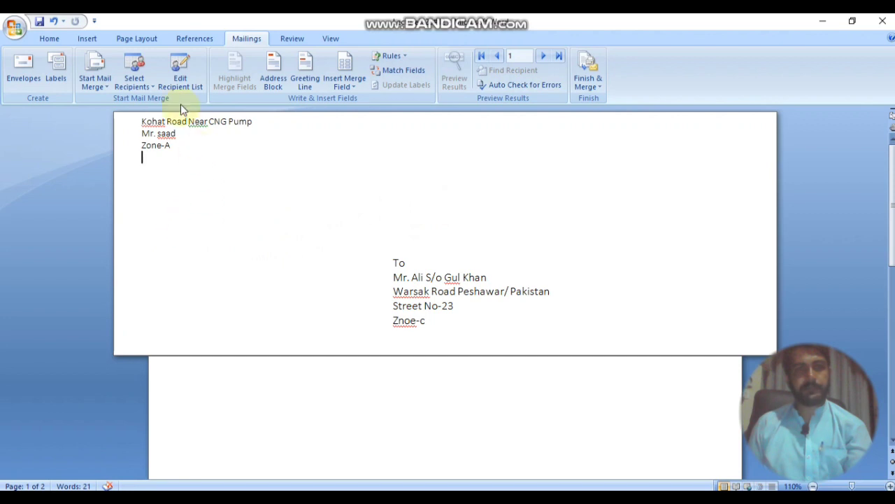
click(301, 86)
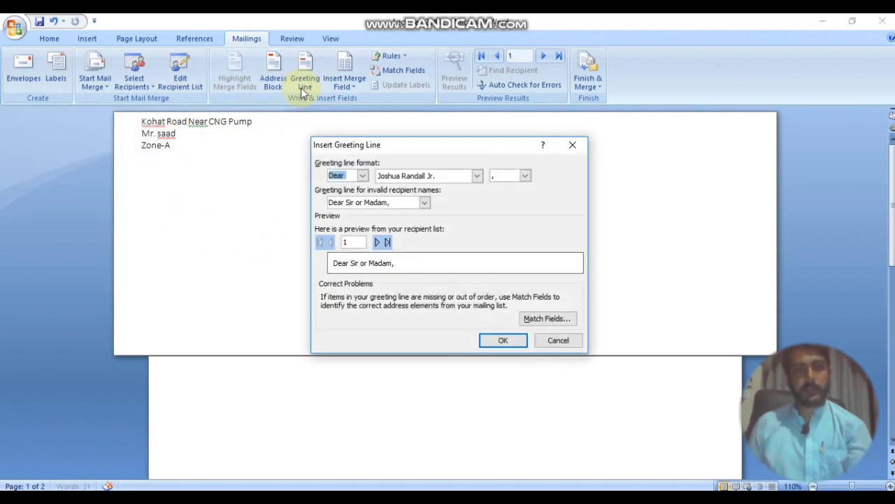
click(571, 147)
click(346, 86)
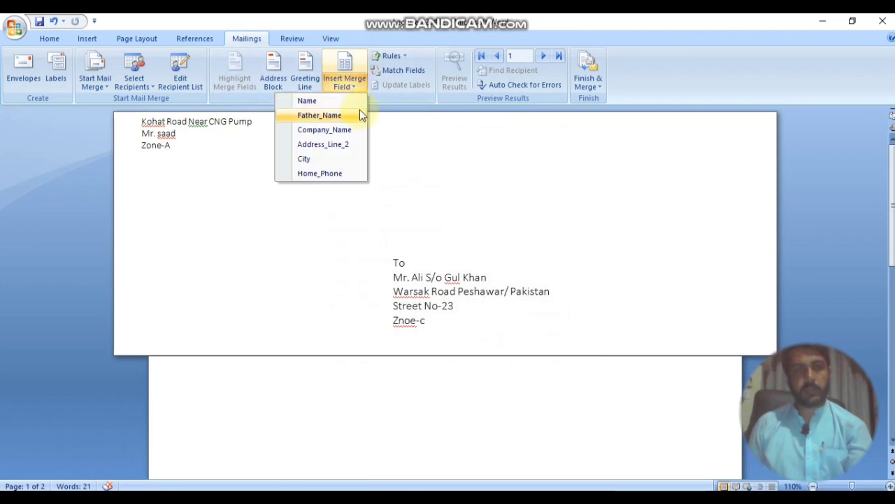
click(486, 246)
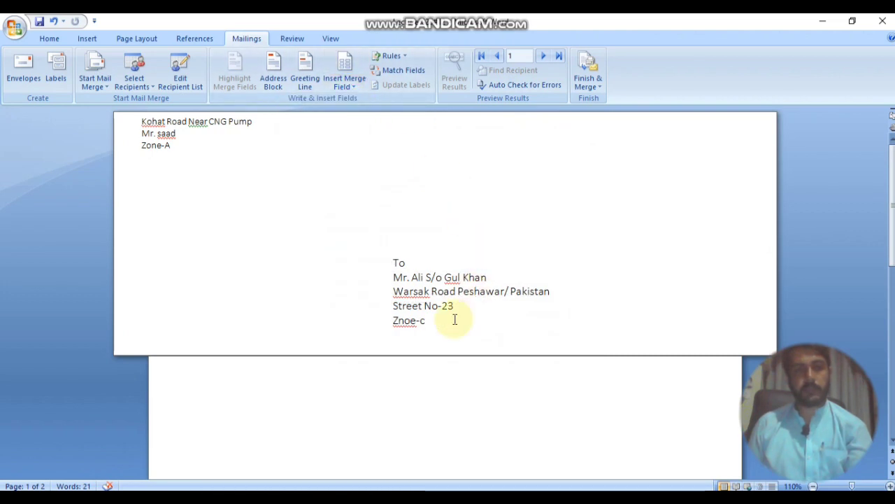
Step: Try deleting the delivery address lines, then undo to restore the envelope
drag(443, 326, 376, 286)
key(BackSpace)
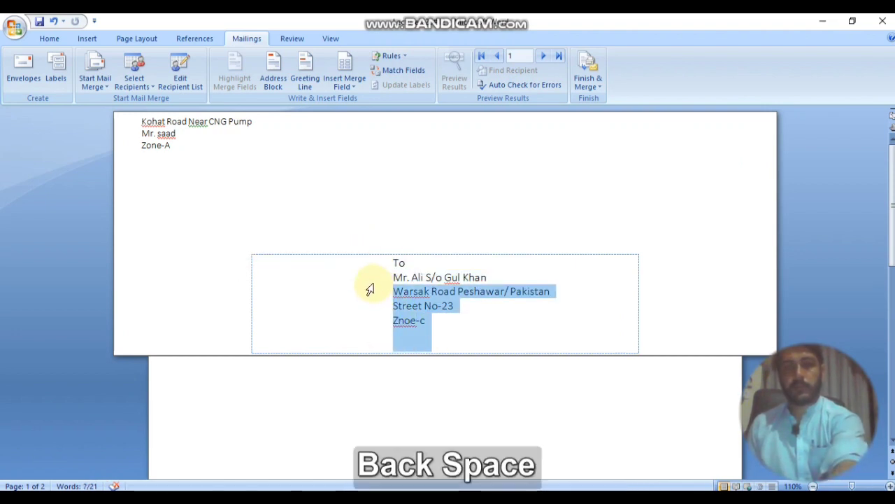
key(Delete)
key(Delete)
scroll(428, 280, down, 9)
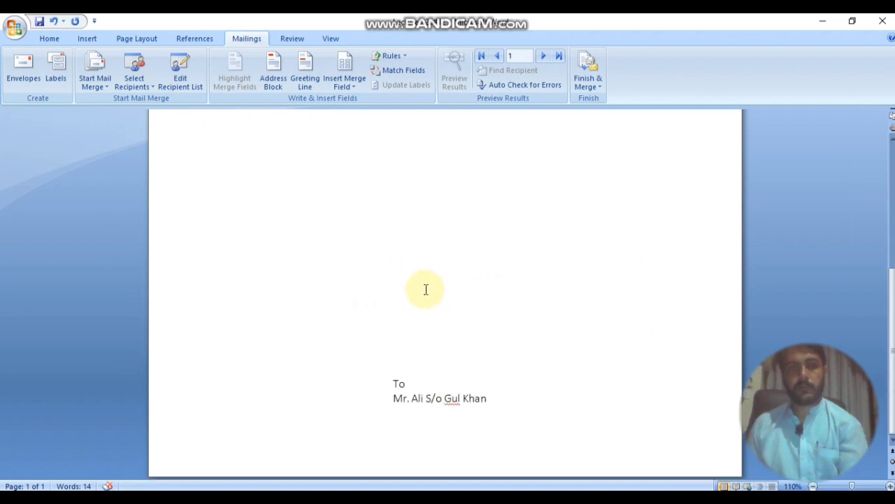
click(456, 371)
scroll(457, 371, up, 9)
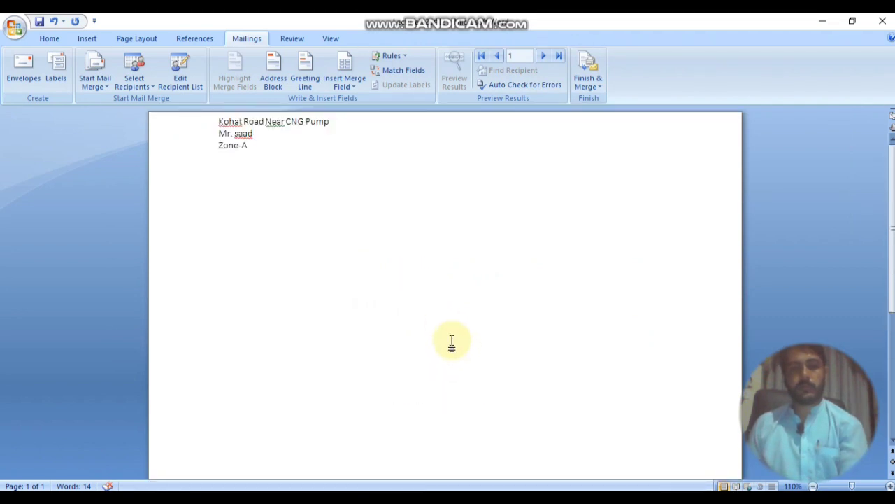
key(ctrl+z)
key(ctrl+z)
Step: Delete the sample recipient's name lines, leaving only To in the address box
drag(482, 291, 369, 264)
key(Delete)
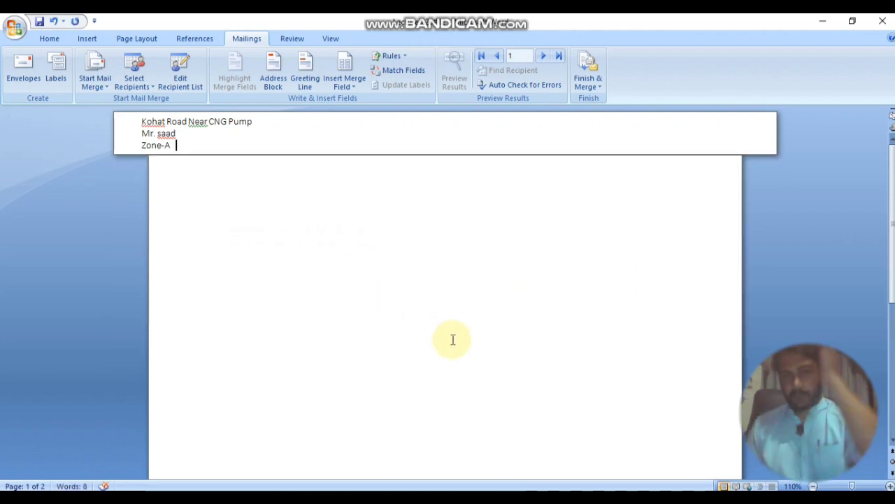
key(ctrl+z)
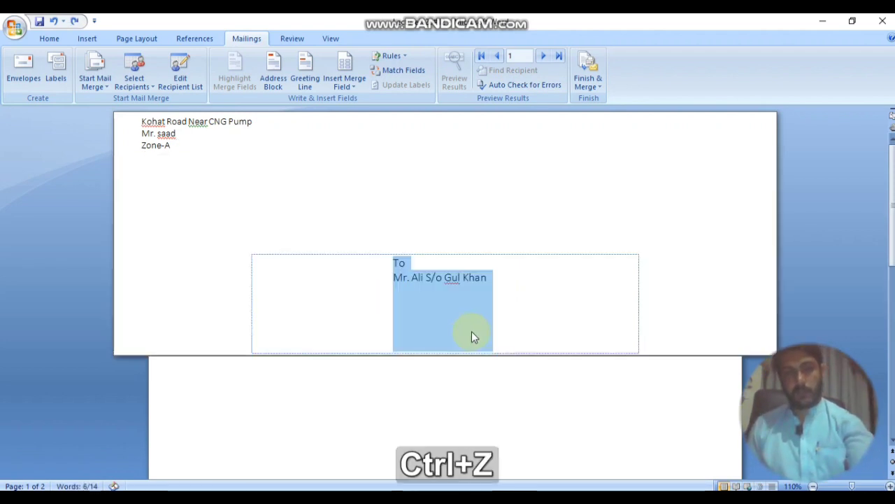
drag(483, 310, 358, 292)
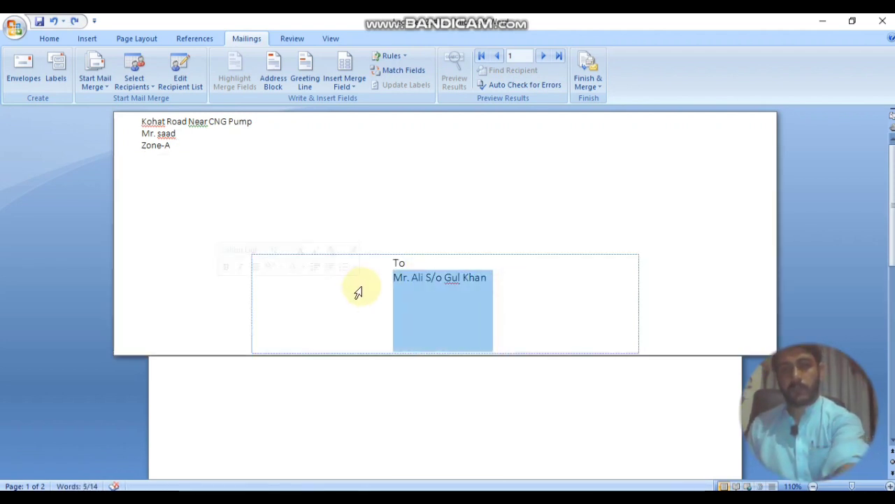
key(Delete)
click(413, 294)
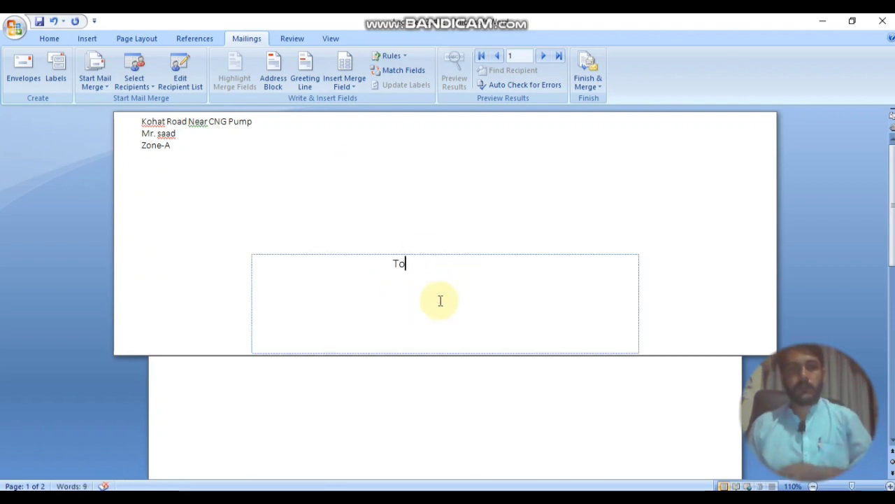
Step: Insert the Name and Father_Name merge fields on separate lines under To
key(Return)
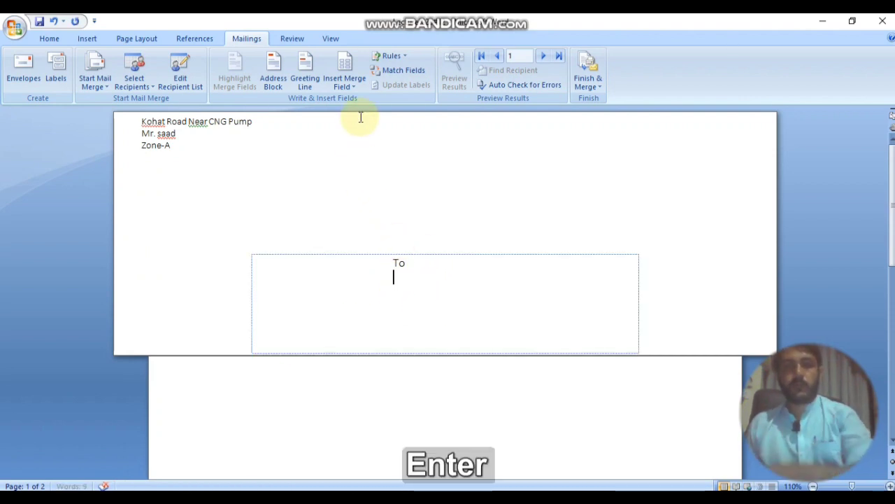
click(344, 82)
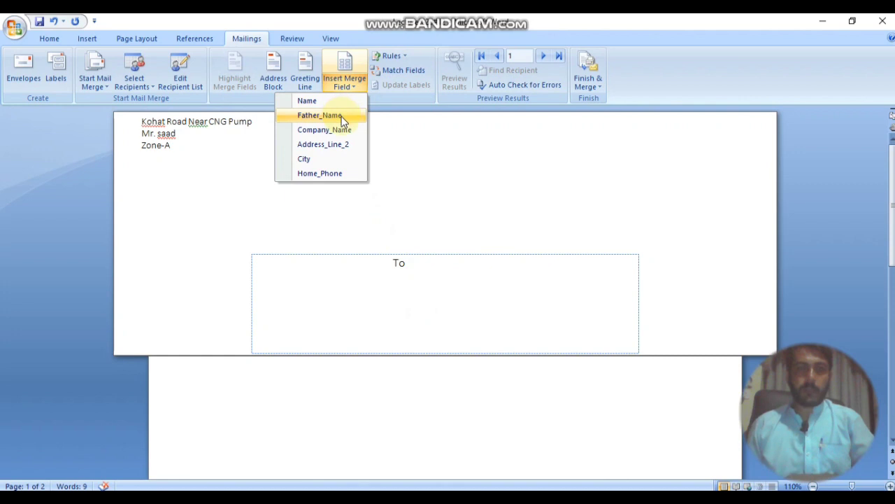
click(343, 102)
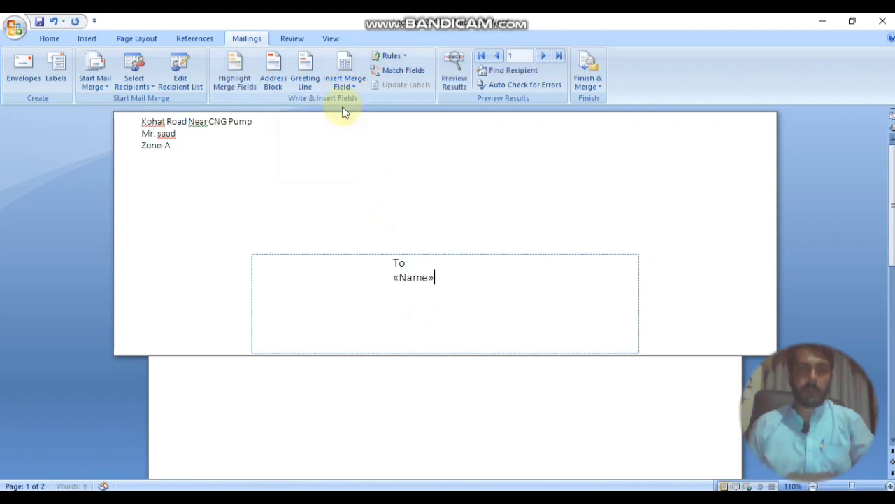
click(363, 80)
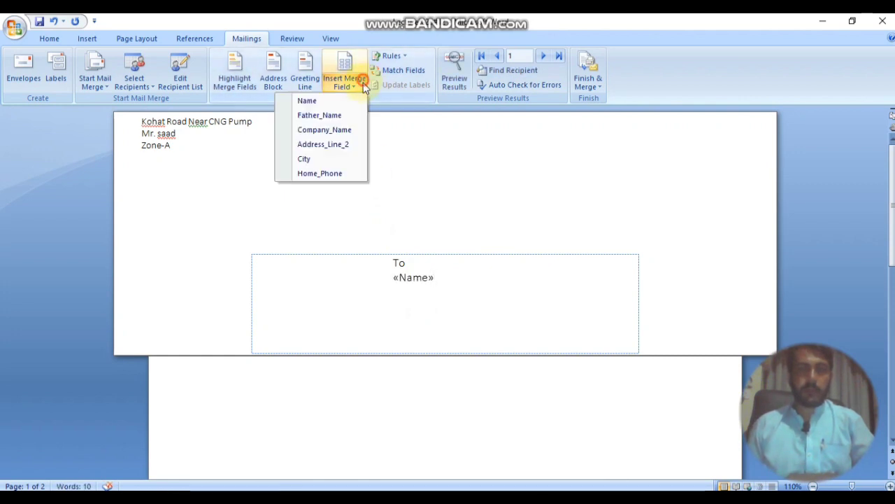
click(344, 116)
key(BackSpace)
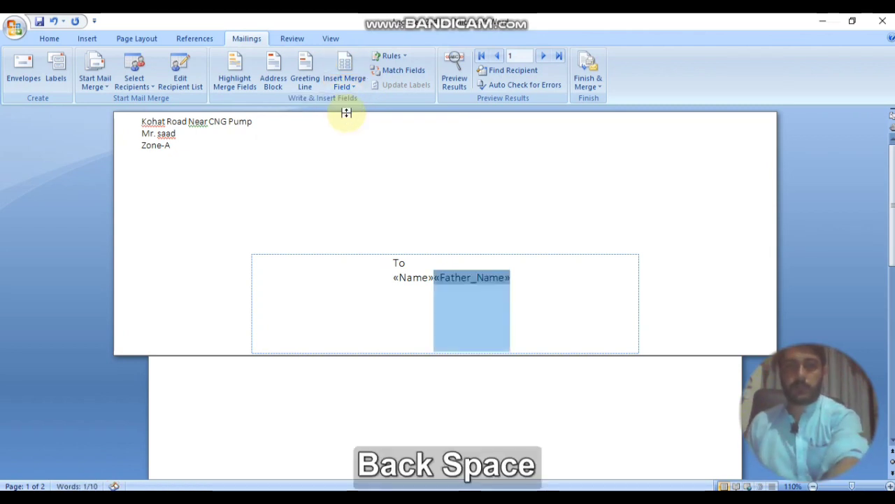
key(BackSpace)
key(Return)
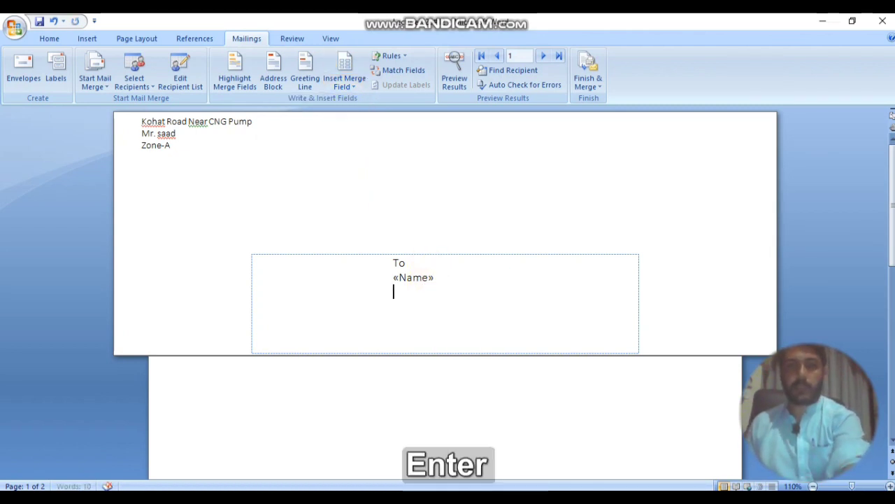
click(354, 89)
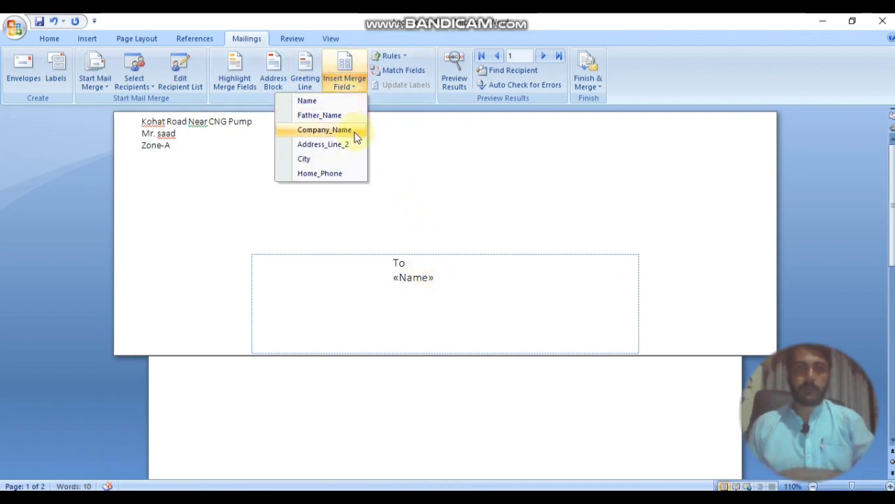
click(346, 115)
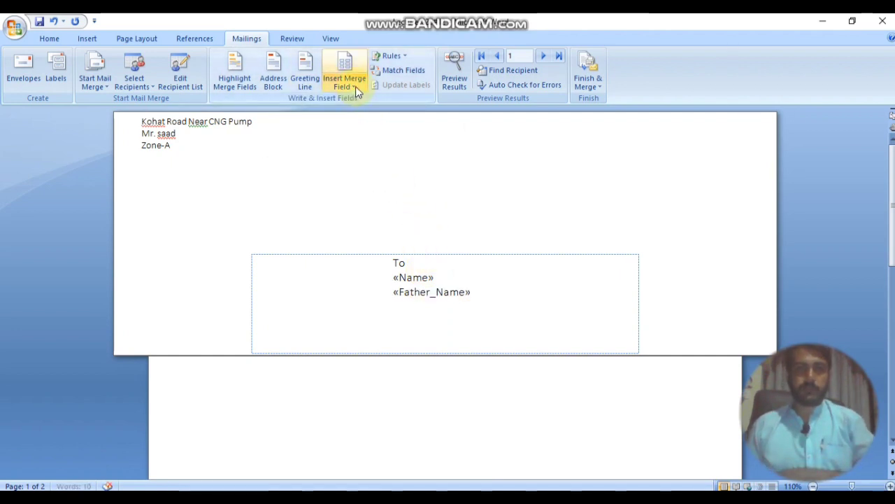
Step: Add the Company_Name, Address_Line_2 and City fields, each on its own line
key(Return)
click(359, 92)
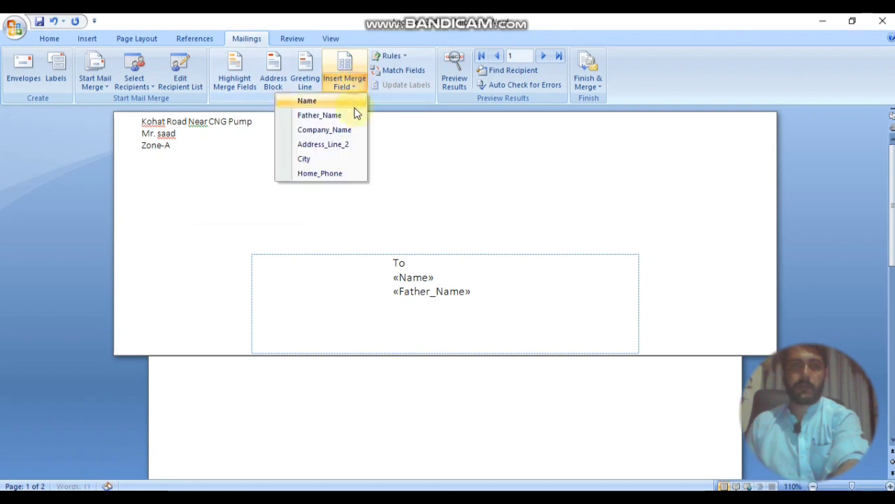
click(343, 130)
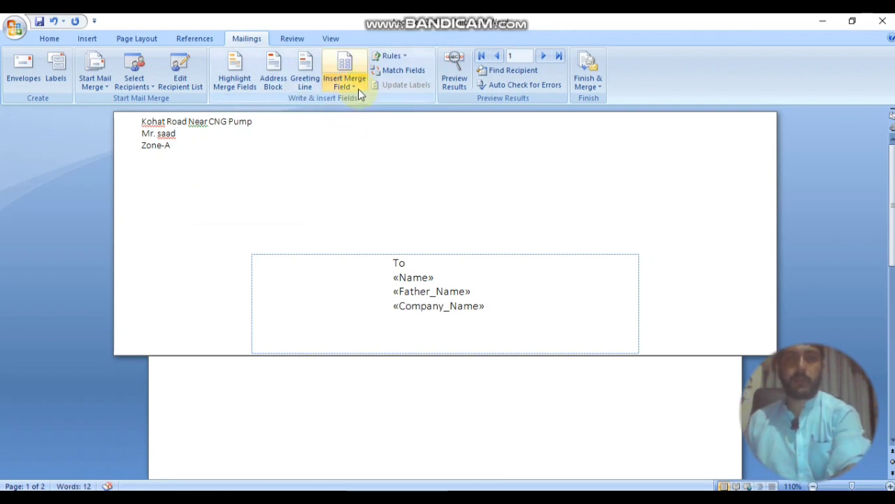
key(Return)
click(358, 88)
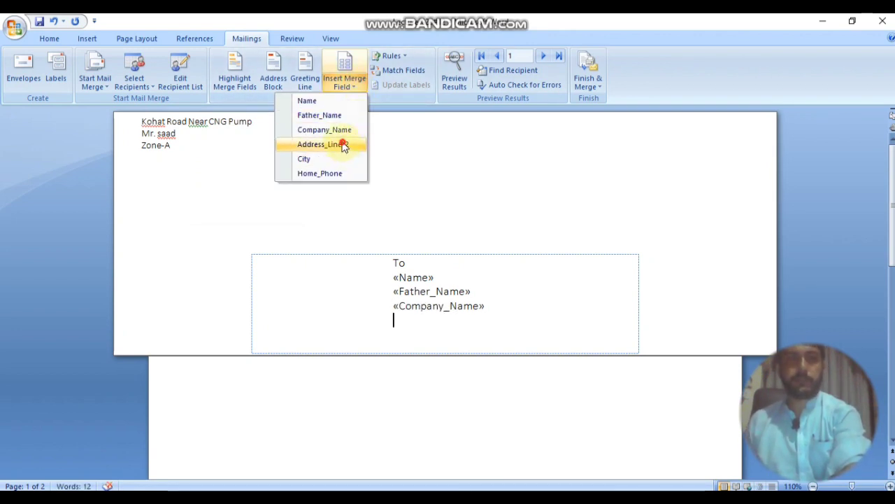
click(343, 145)
key(Return)
click(357, 91)
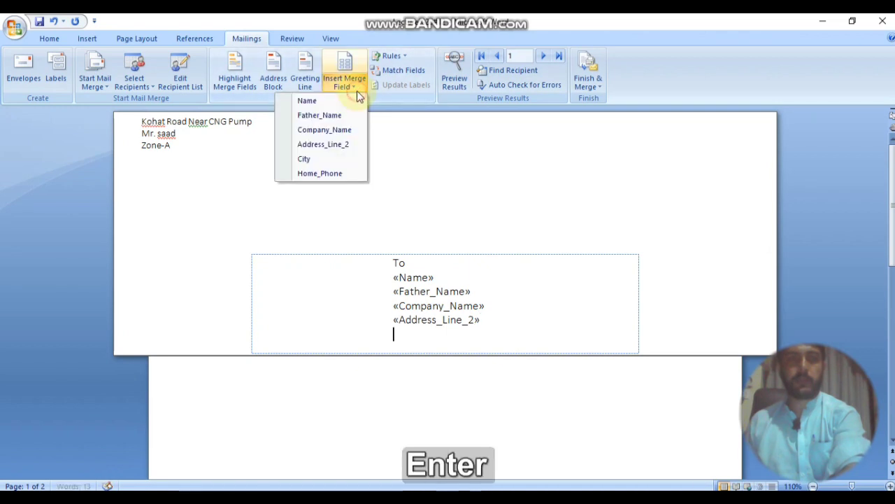
click(337, 158)
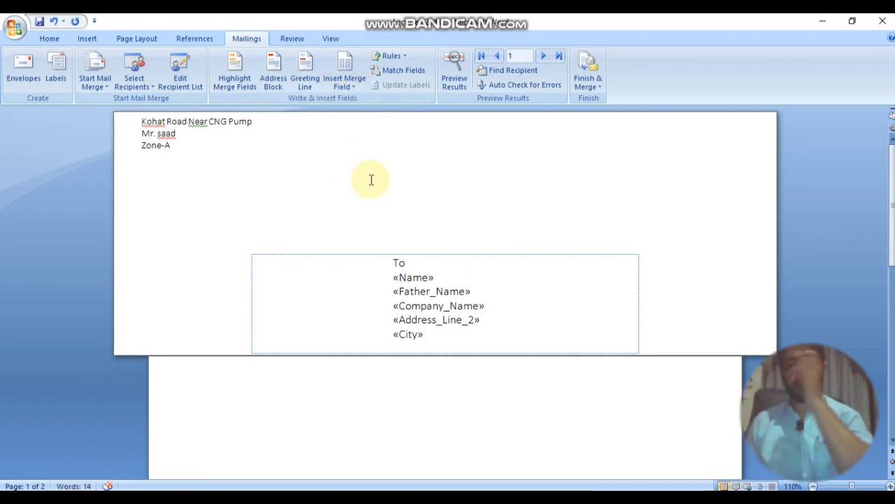
Step: Remove a stray Address_Line_2 field and add Home_Phone on a line below City
click(358, 87)
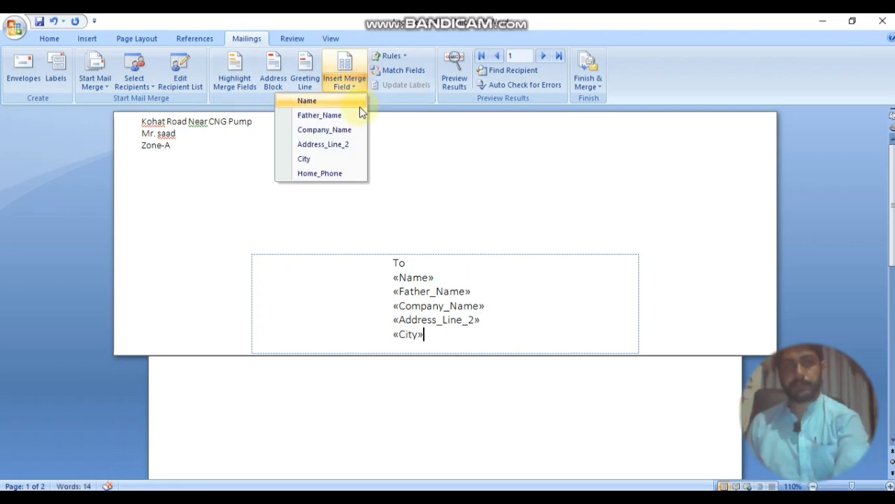
click(365, 150)
key(BackSpace)
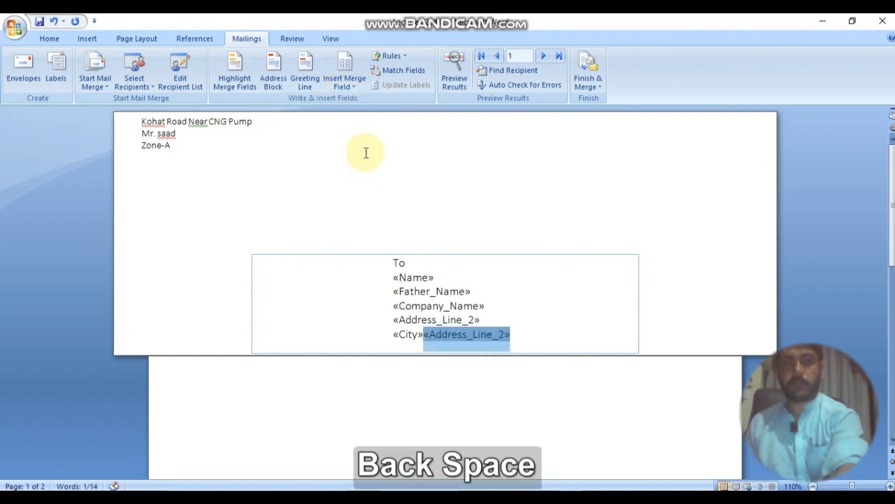
key(BackSpace)
key(Return)
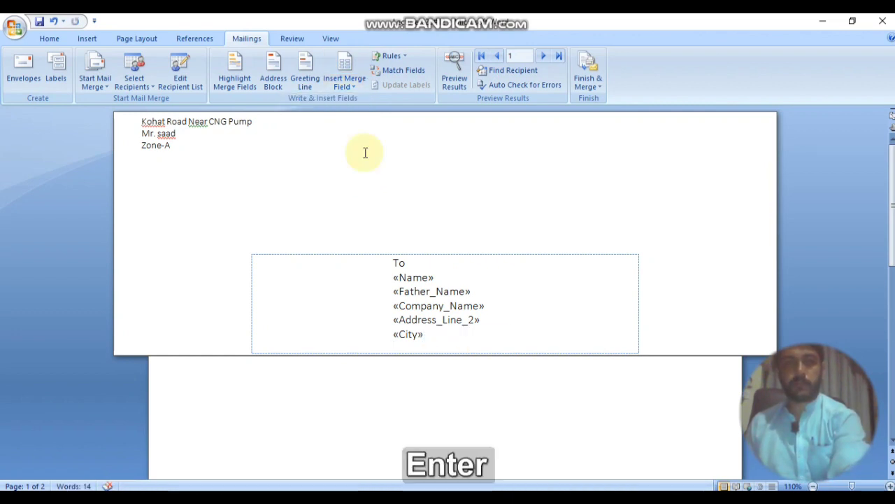
click(361, 88)
click(336, 173)
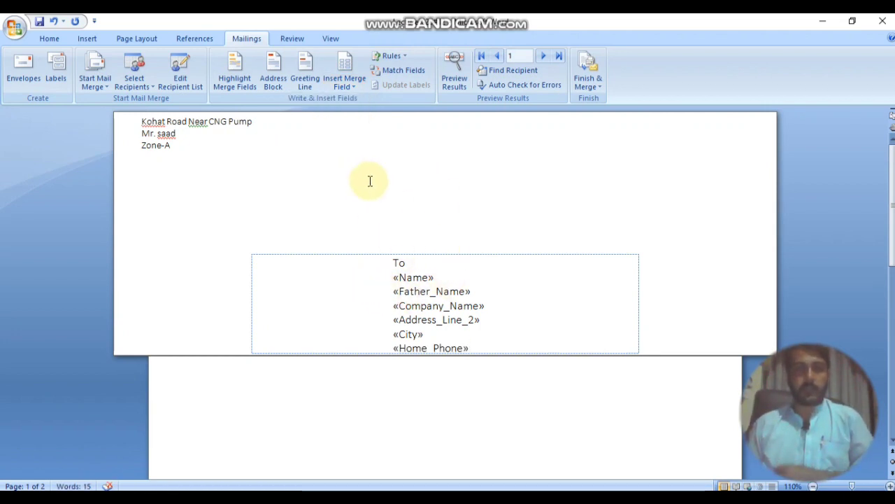
scroll(413, 237, down, 1)
scroll(402, 244, up, 1)
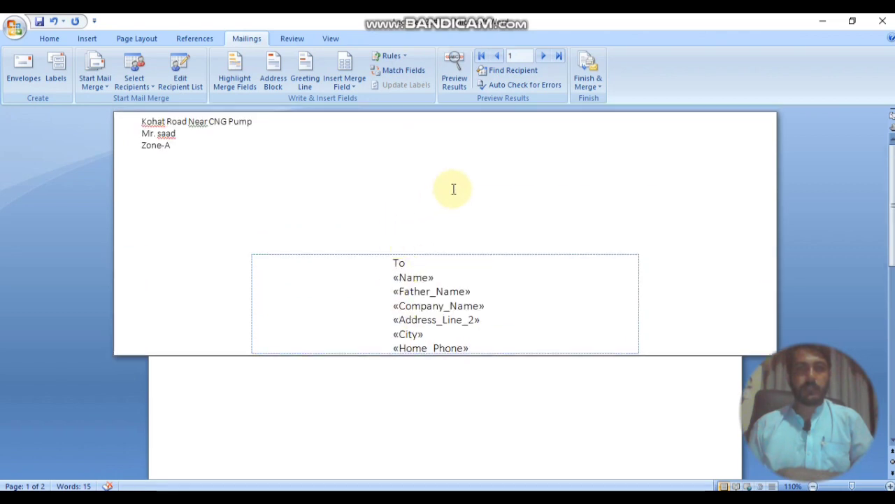
click(453, 89)
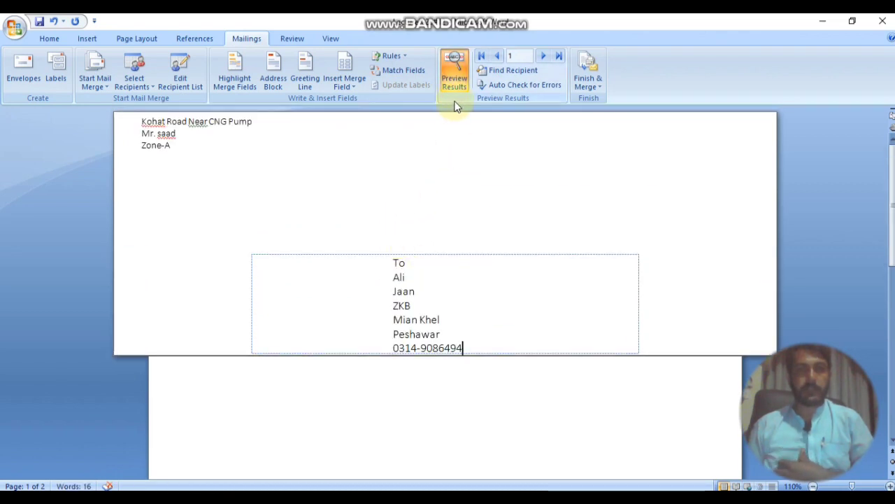
click(460, 67)
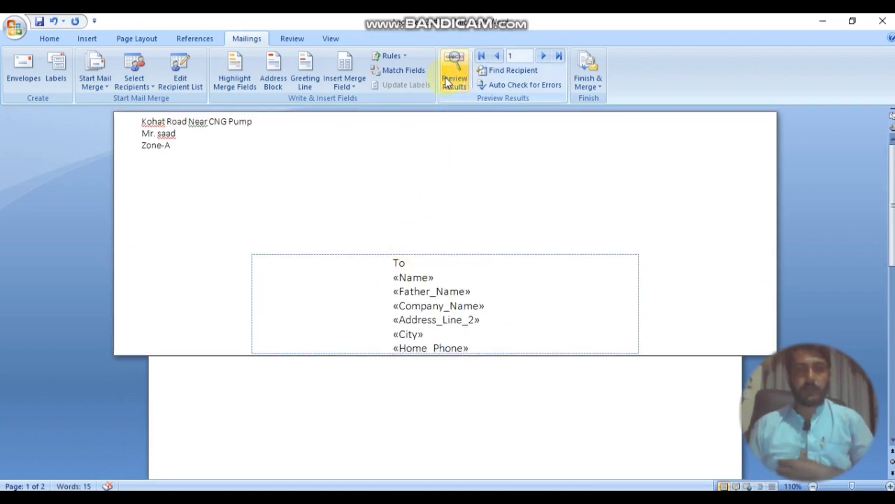
click(448, 83)
click(447, 81)
click(447, 82)
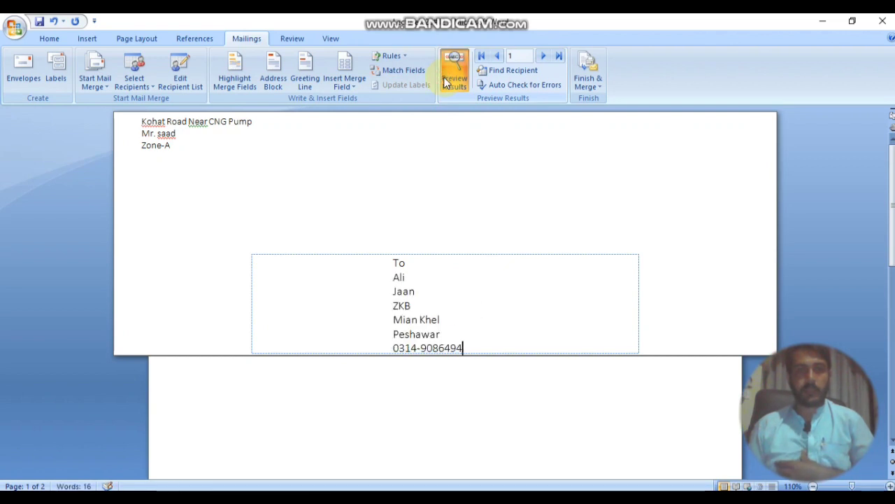
click(445, 81)
click(444, 81)
click(443, 81)
click(443, 81)
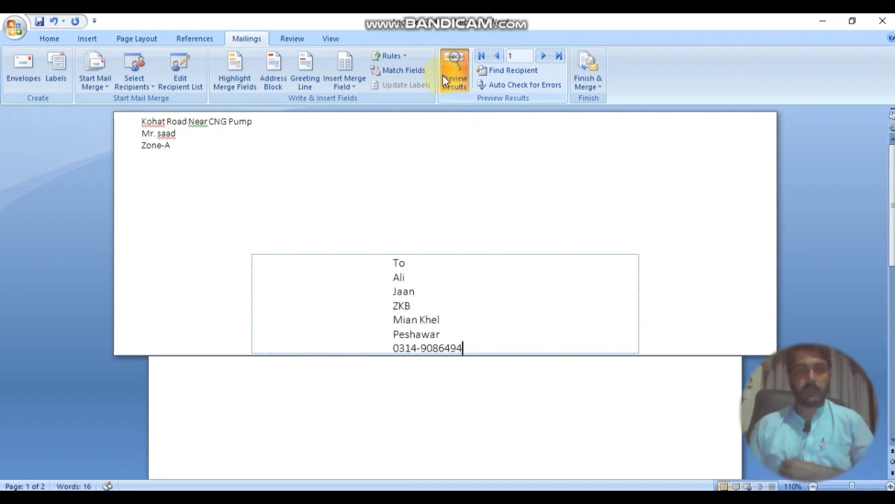
click(444, 82)
click(443, 81)
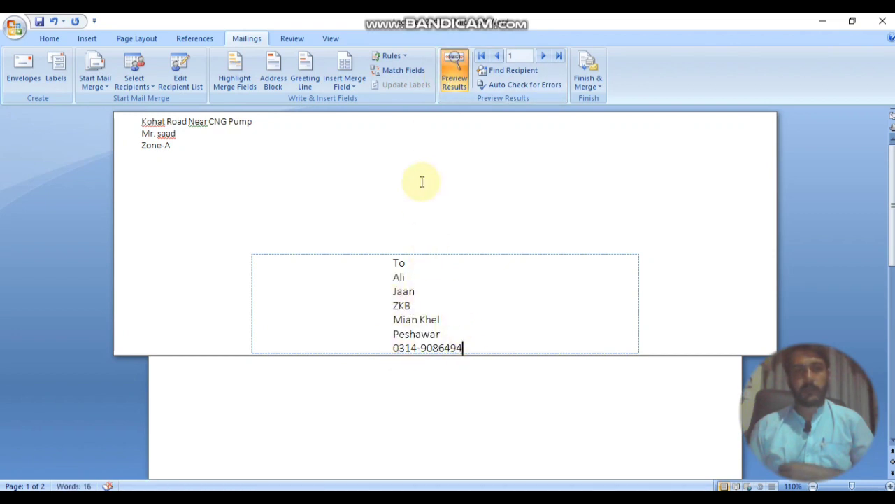
click(455, 81)
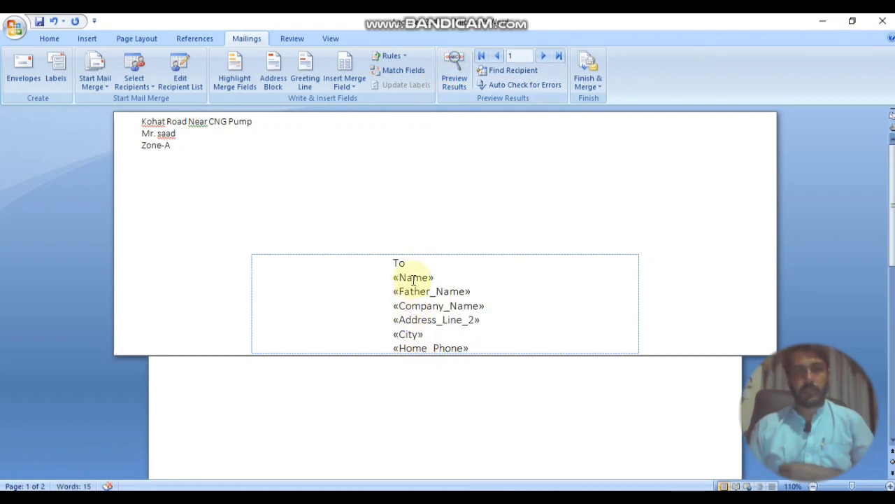
click(455, 71)
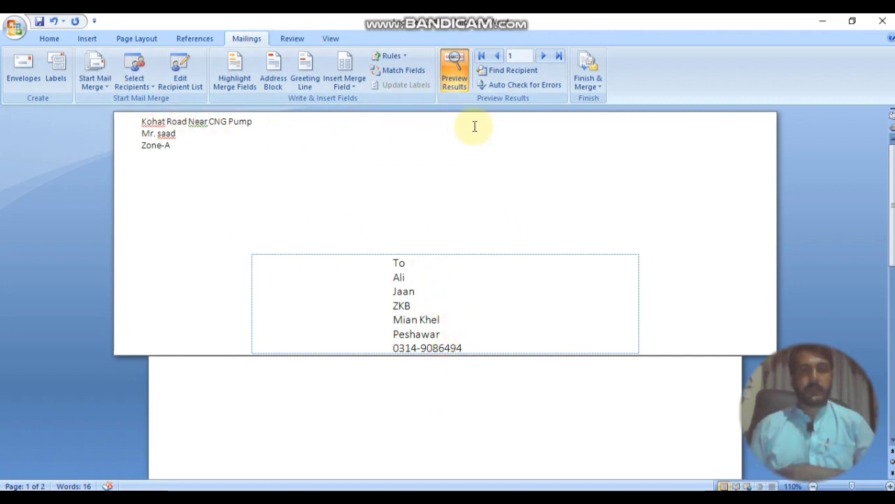
click(460, 91)
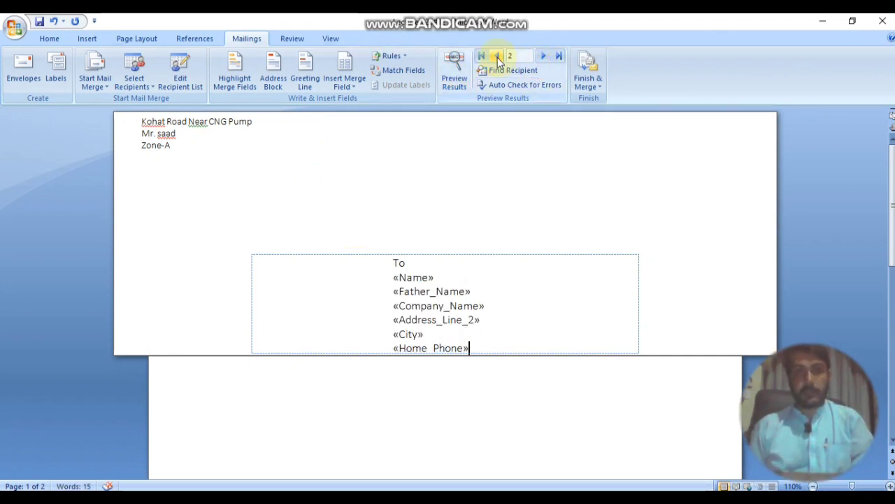
click(457, 71)
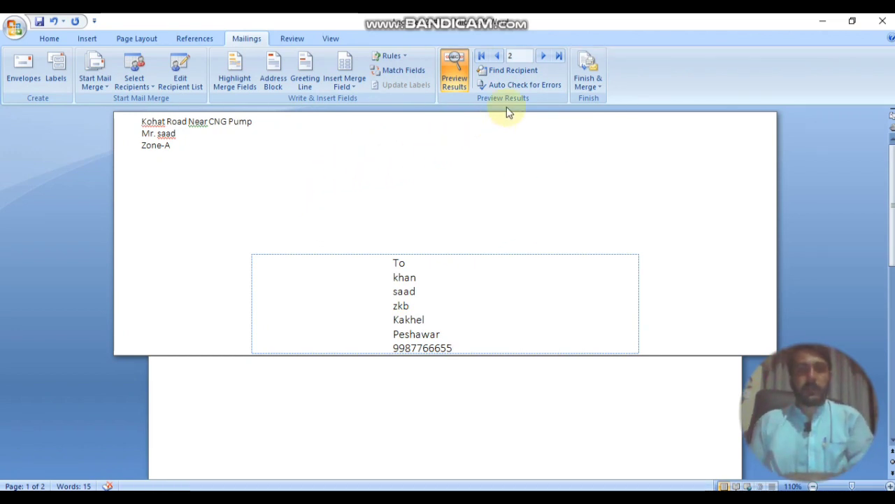
click(541, 57)
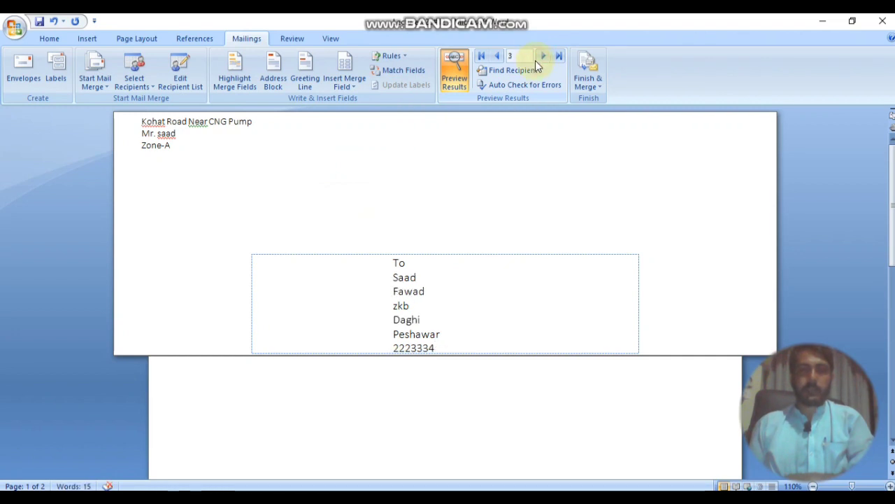
click(543, 59)
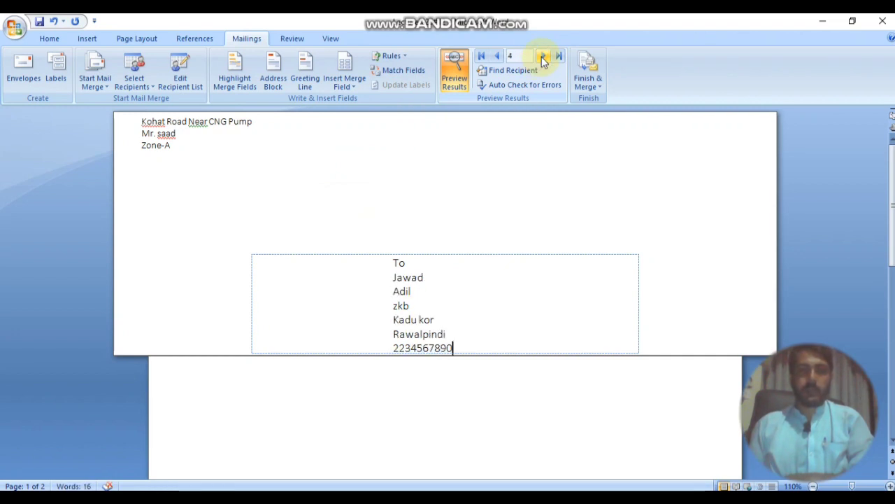
click(543, 59)
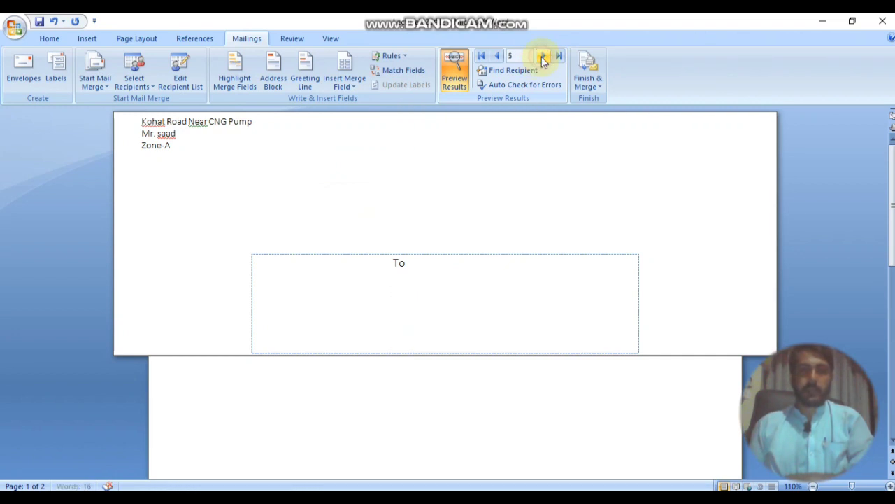
click(497, 57)
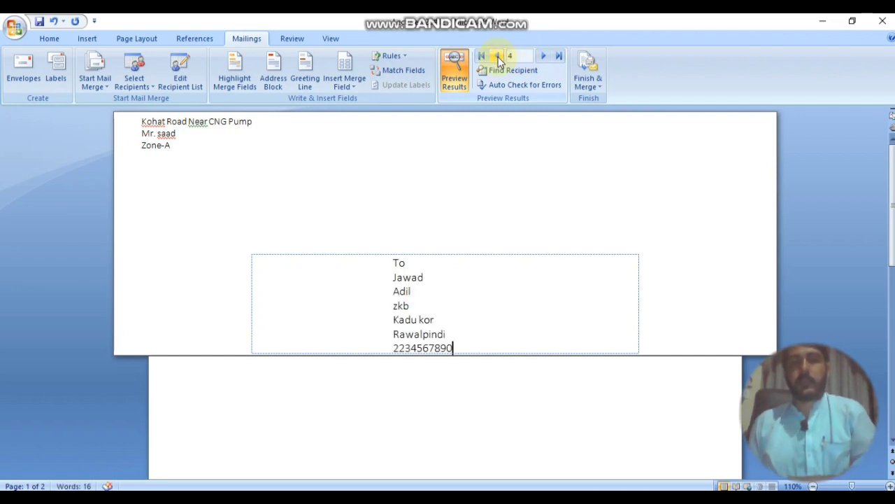
click(554, 59)
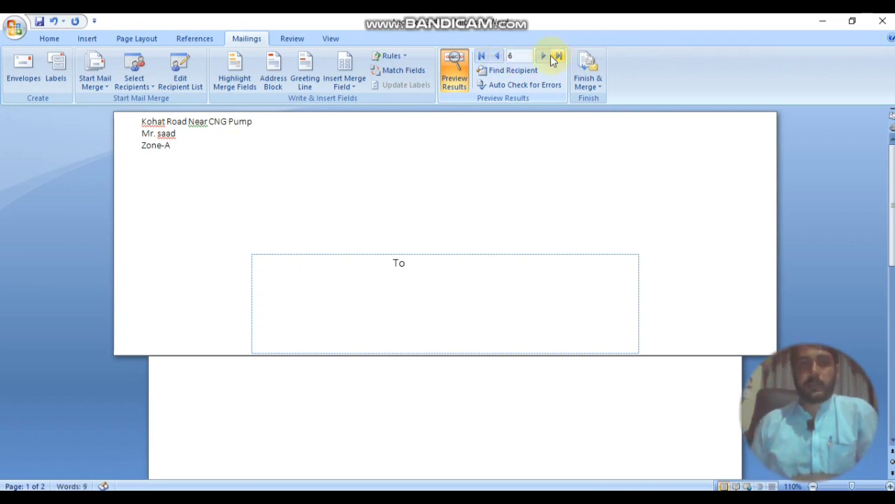
click(483, 58)
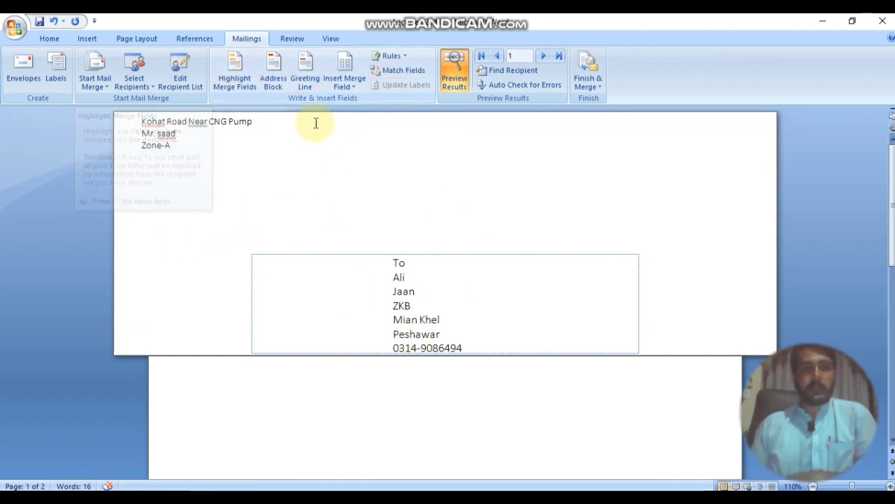
Step: Check the merge field list without inserting anything, then view the Finish & Merge options
click(350, 84)
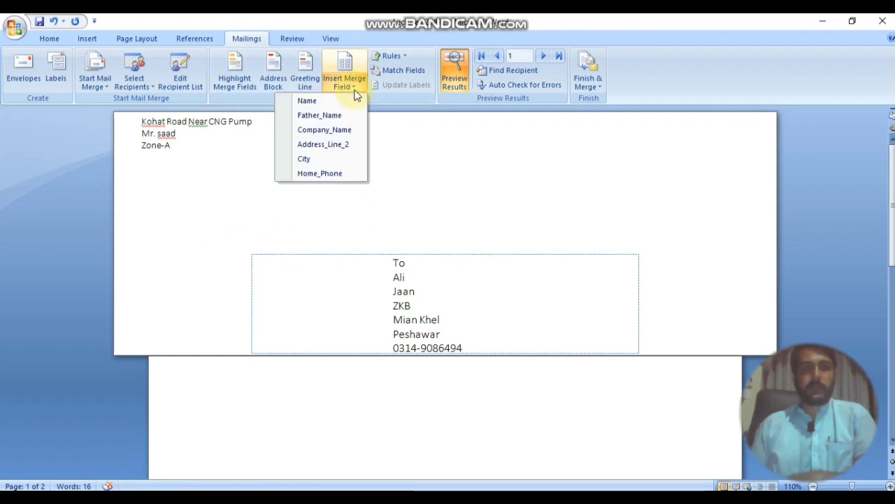
click(426, 158)
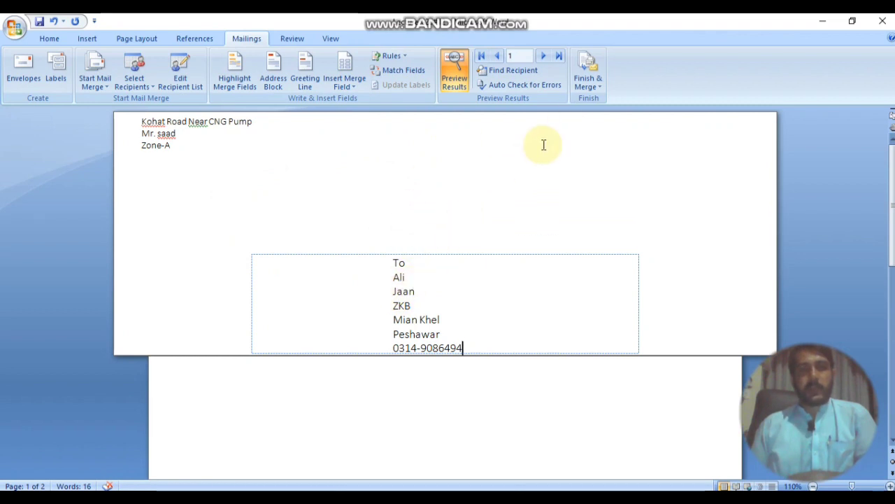
click(599, 93)
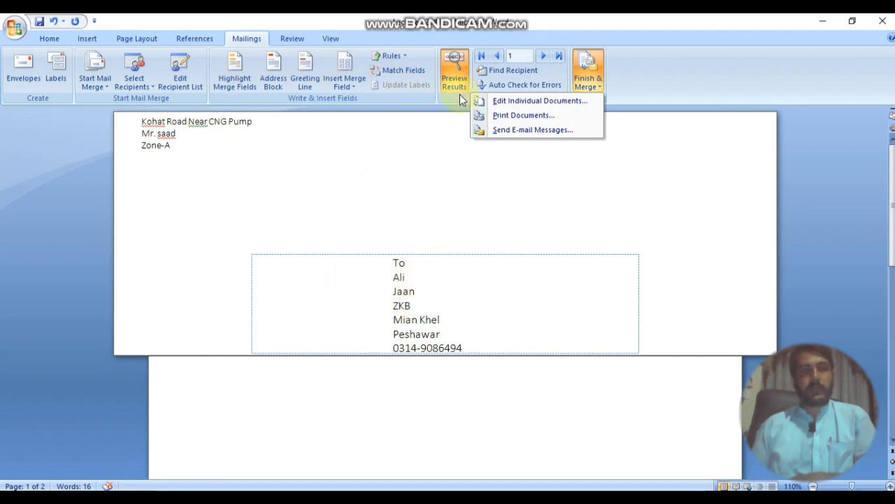
Step: Uncheck the fifth and sixth blank records in the recipient list and confirm with OK
click(188, 93)
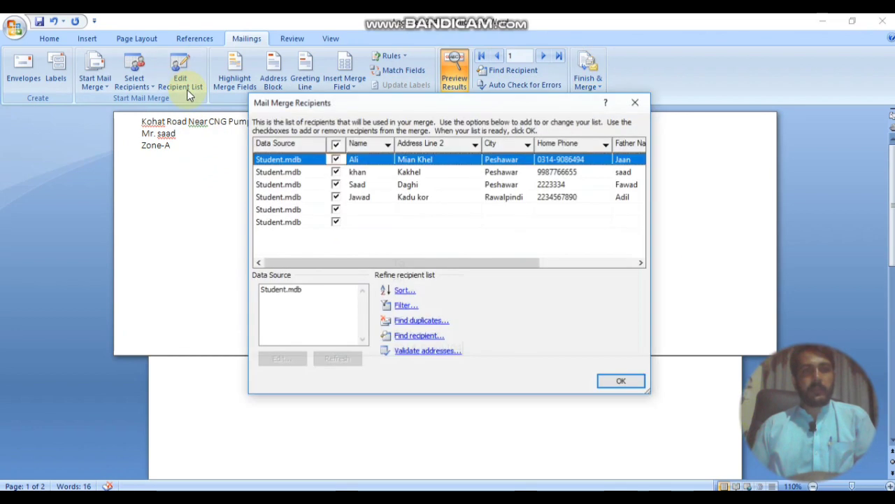
click(336, 222)
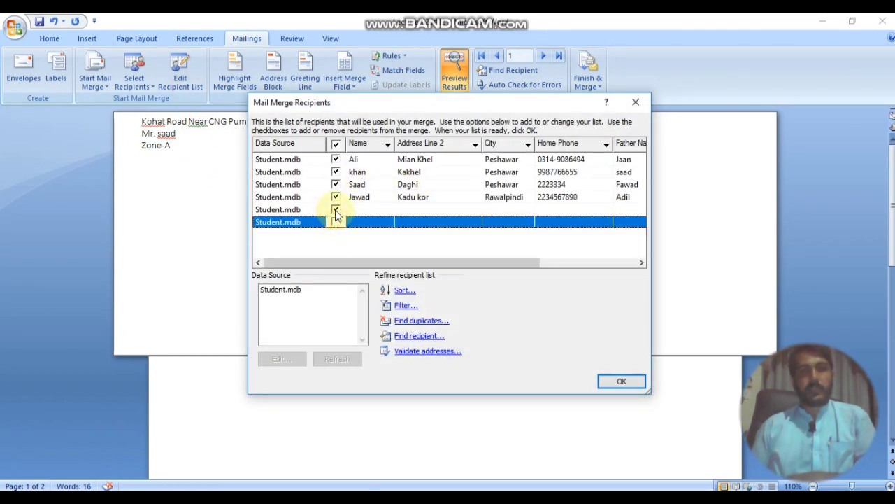
click(336, 211)
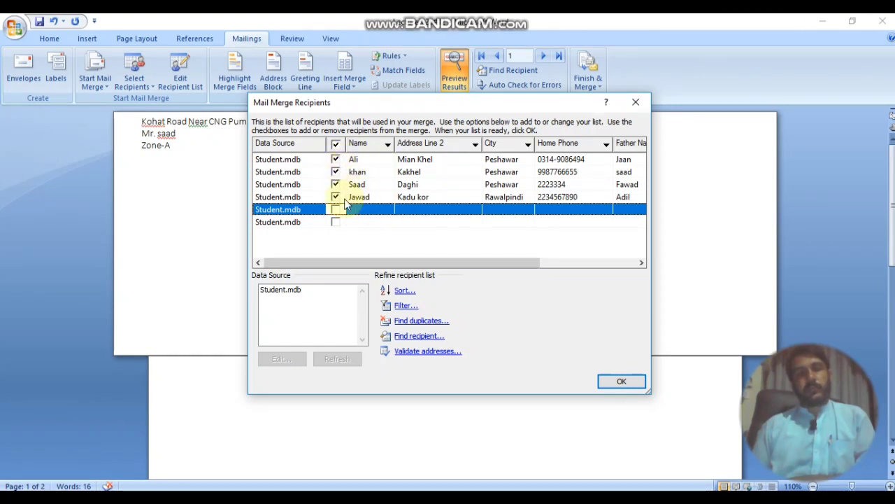
click(620, 382)
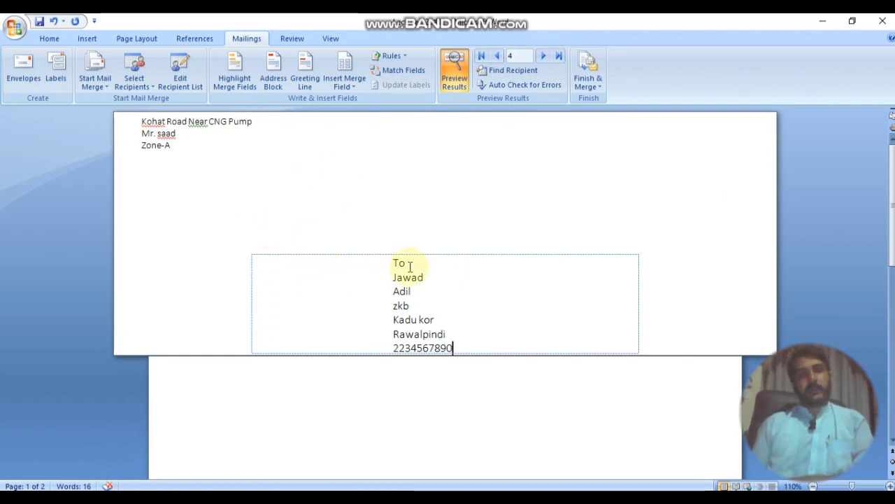
Step: Merge all records into a new document using Edit Individual Documents
click(591, 87)
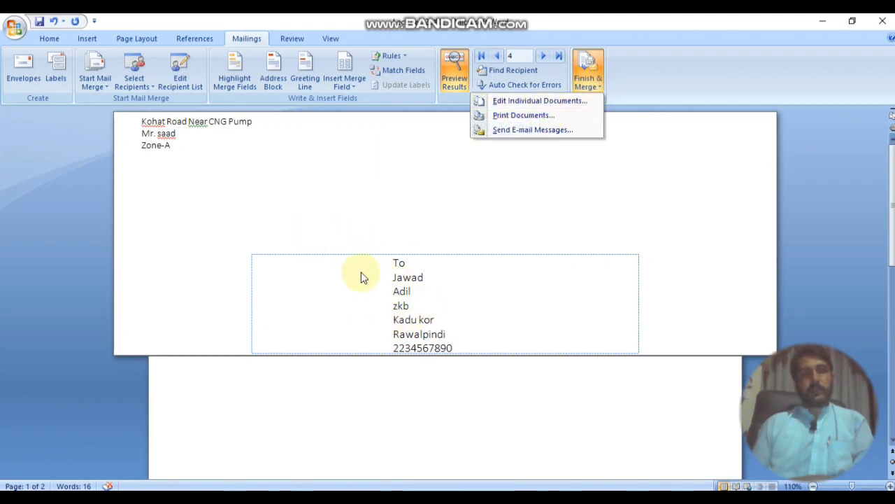
click(513, 102)
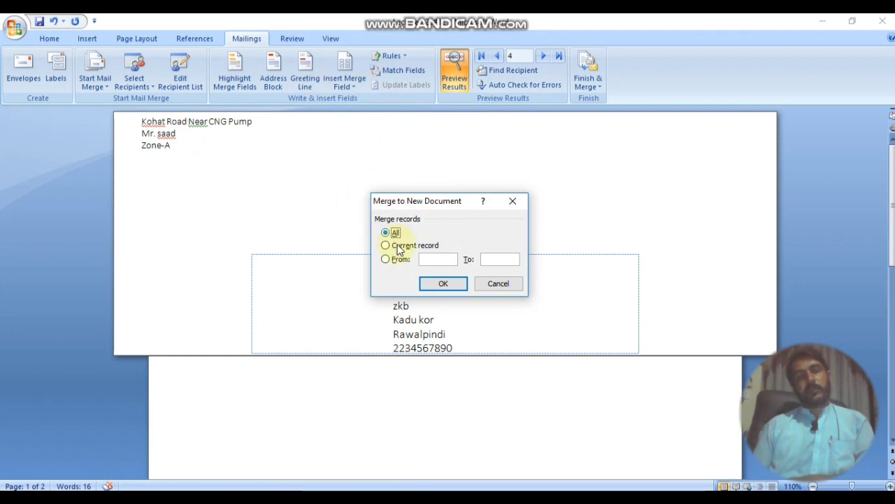
click(454, 284)
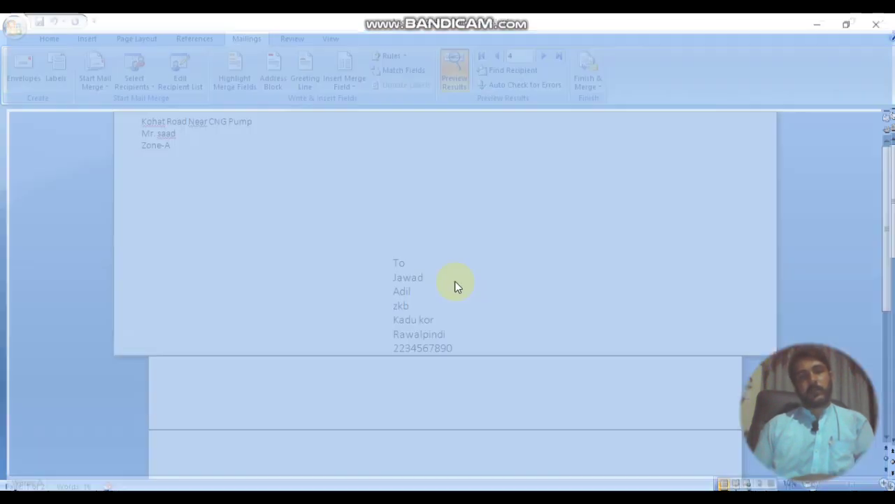
Step: Scroll through the merged 8-page document to check each student's letter
scroll(454, 285, down, 20)
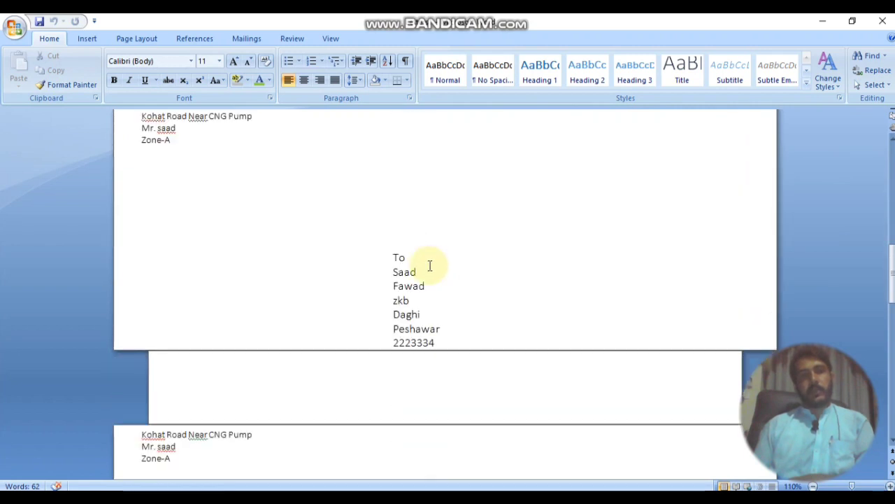
scroll(431, 265, up, 15)
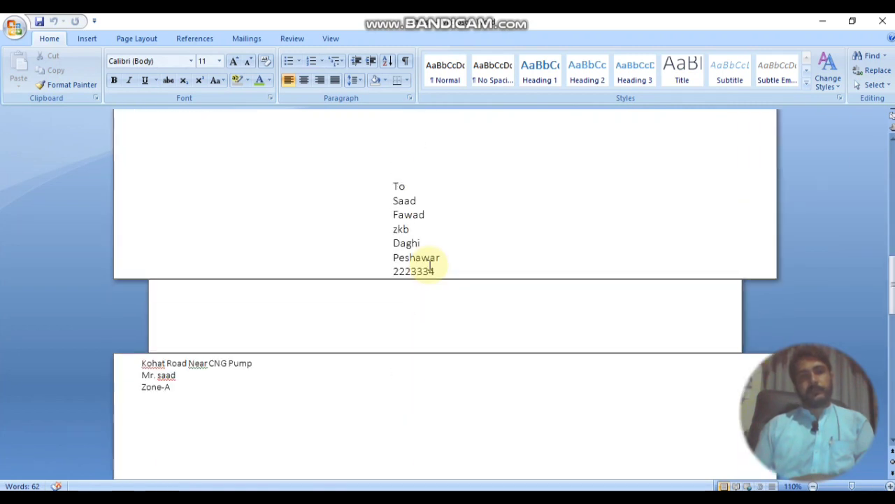
scroll(437, 256, up, 7)
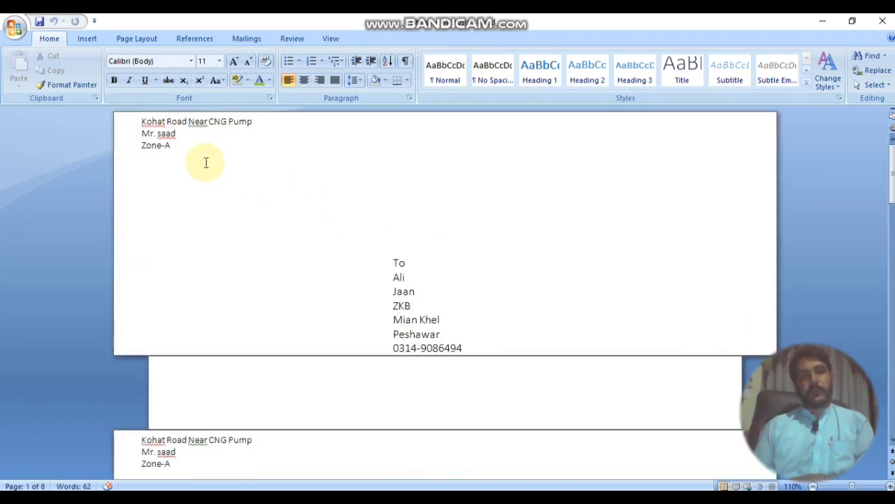
scroll(210, 210, down, 3)
scroll(217, 277, up, 3)
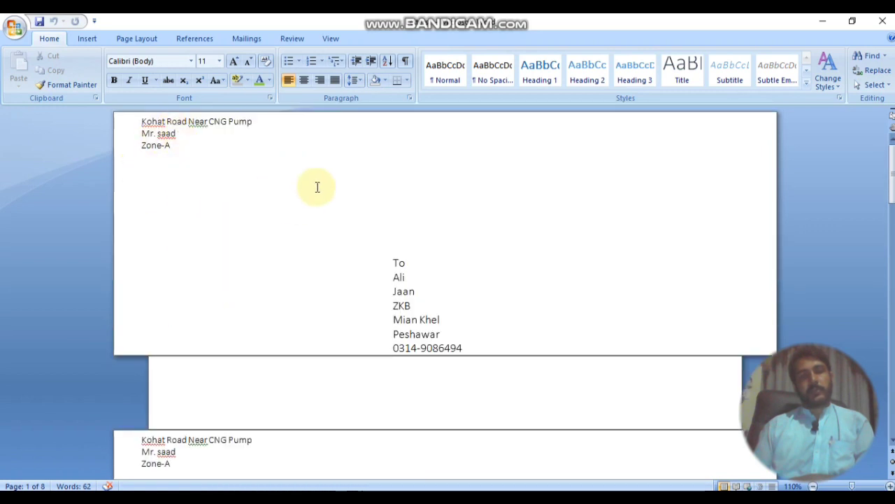
scroll(412, 217, down, 6)
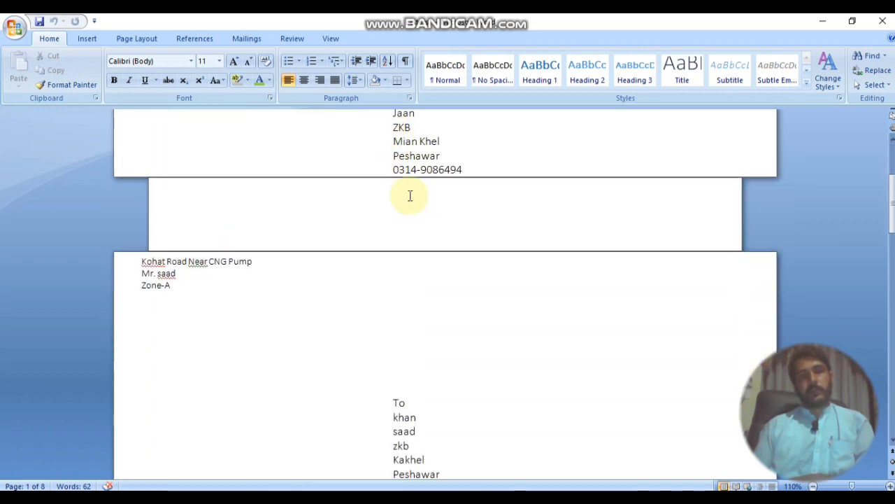
scroll(416, 196, up, 3)
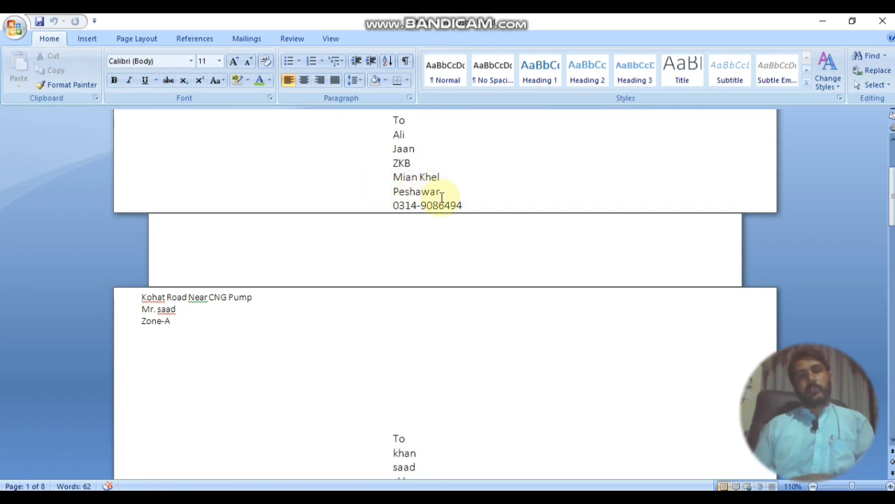
scroll(406, 261, down, 5)
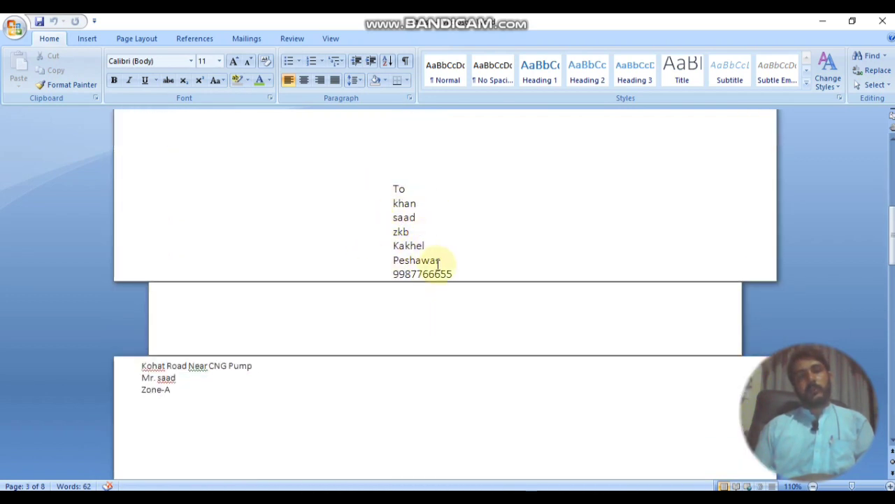
scroll(442, 278, down, 4)
scroll(443, 278, down, 9)
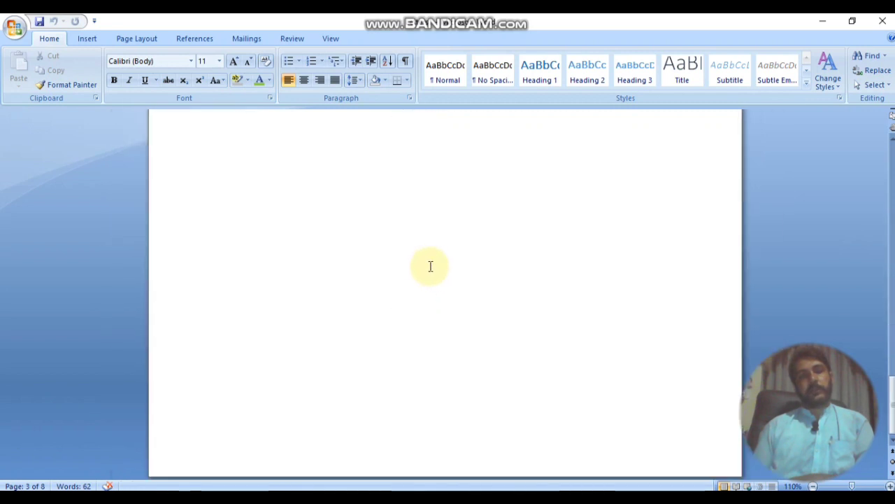
scroll(405, 263, up, 10)
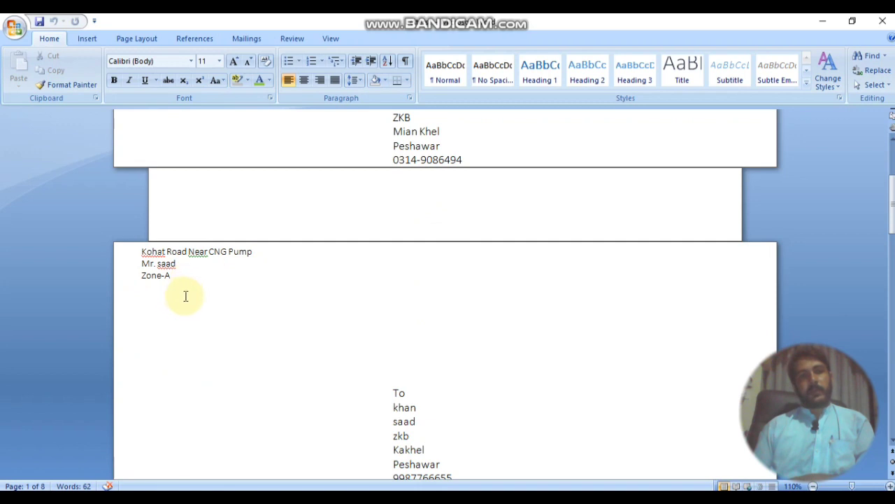
scroll(184, 277, down, 3)
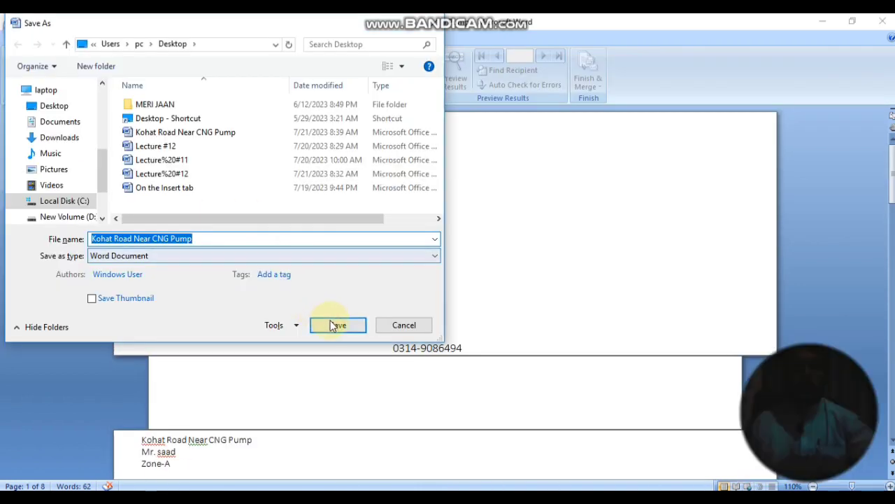
Step: Save the merged document as Kohat Road Near CNG Pump and glance at the Print options
click(332, 326)
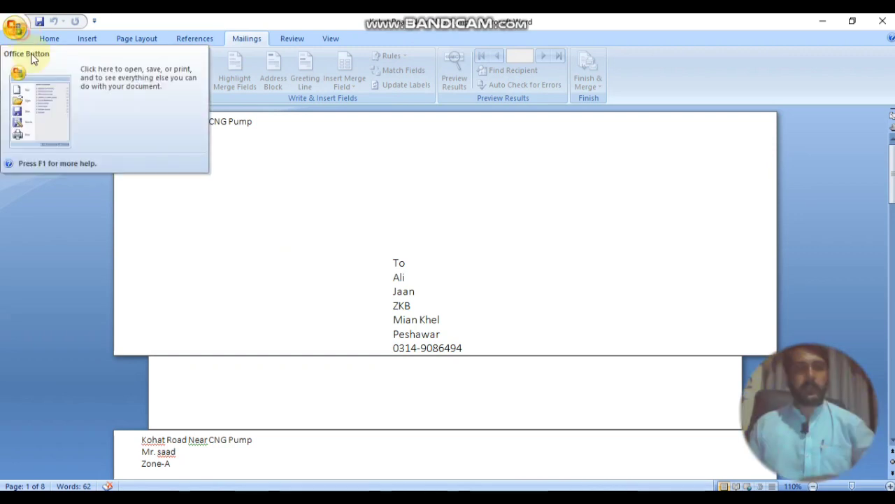
click(16, 26)
mouse_move(63, 175)
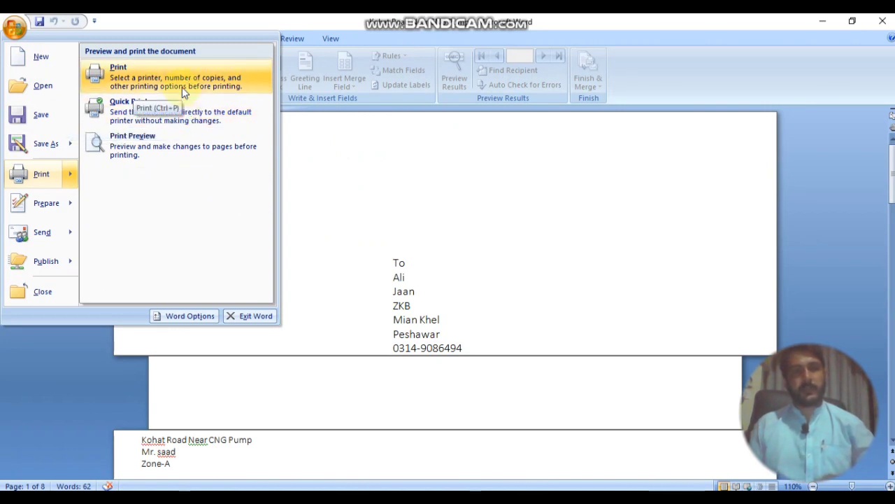
click(370, 166)
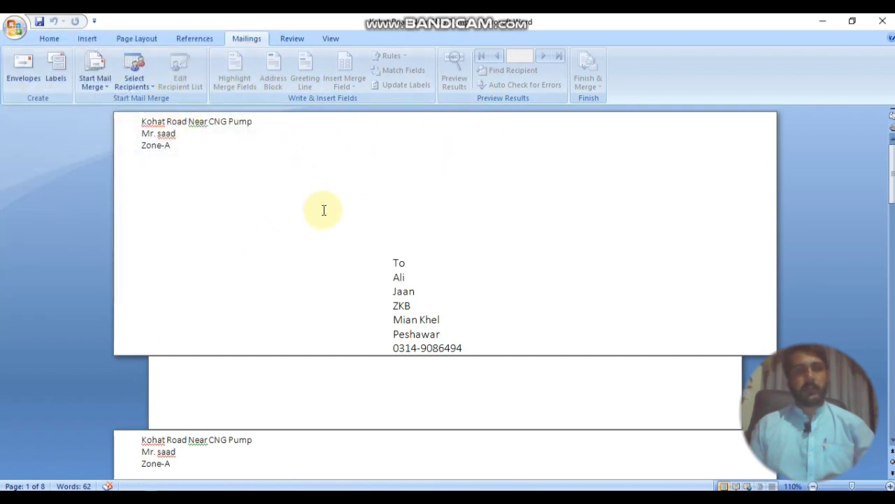
click(307, 245)
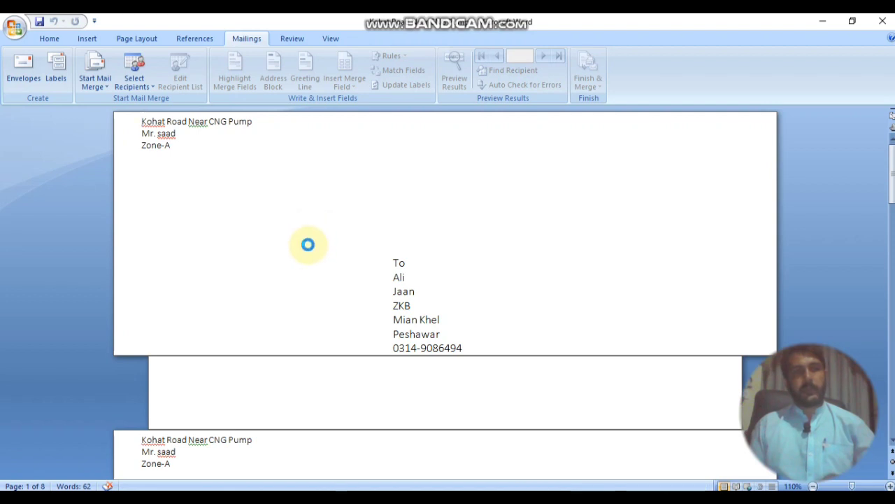